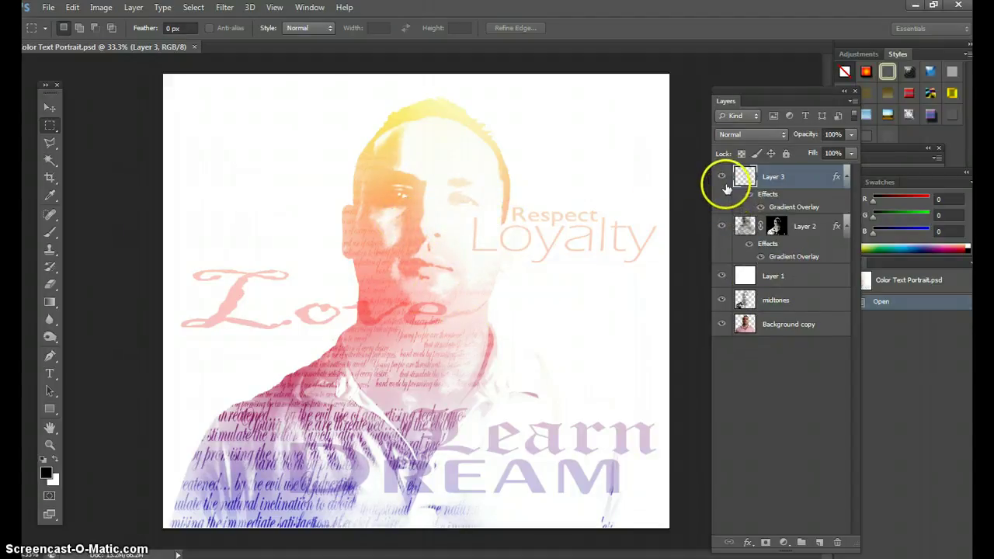
Step: Delete Layer 3, Layer 2, Layer 1 and the midtones layer, keeping only the Background copy layer
{"action": "left_click_drag", "start_coordinate": [777, 166], "coordinate": [786, 501]}
{"action": "left_click_drag", "start_coordinate": [786, 177], "coordinate": [837, 541]}
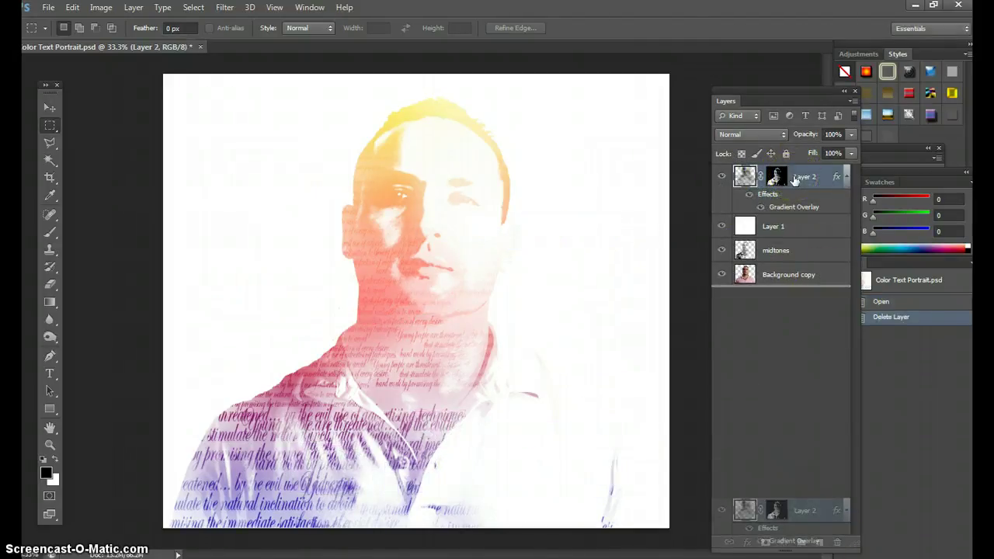
{"action": "left_click_drag", "start_coordinate": [838, 542], "coordinate": [838, 542]}
{"action": "left_click_drag", "start_coordinate": [771, 177], "coordinate": [776, 533]}
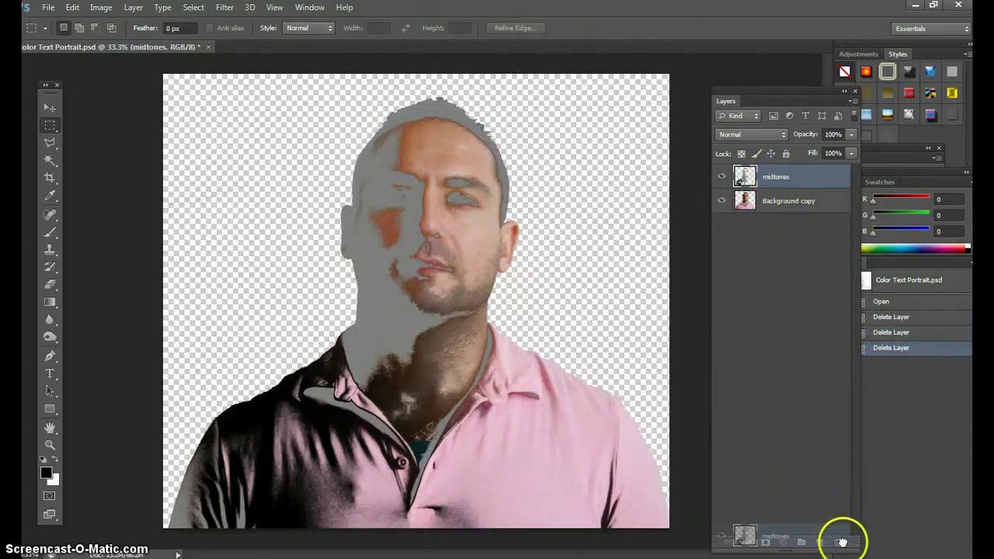
{"action": "left_click_drag", "start_coordinate": [842, 541], "coordinate": [841, 541]}
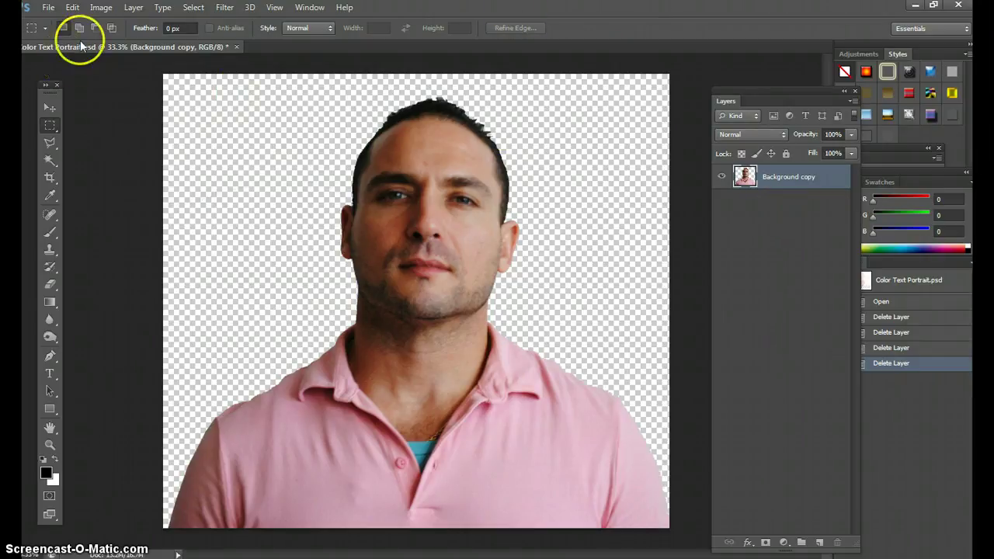
Step: Select the portrait's shadows with Color Range and copy the selection to a new layer
{"action": "left_click", "coordinate": [194, 7]}
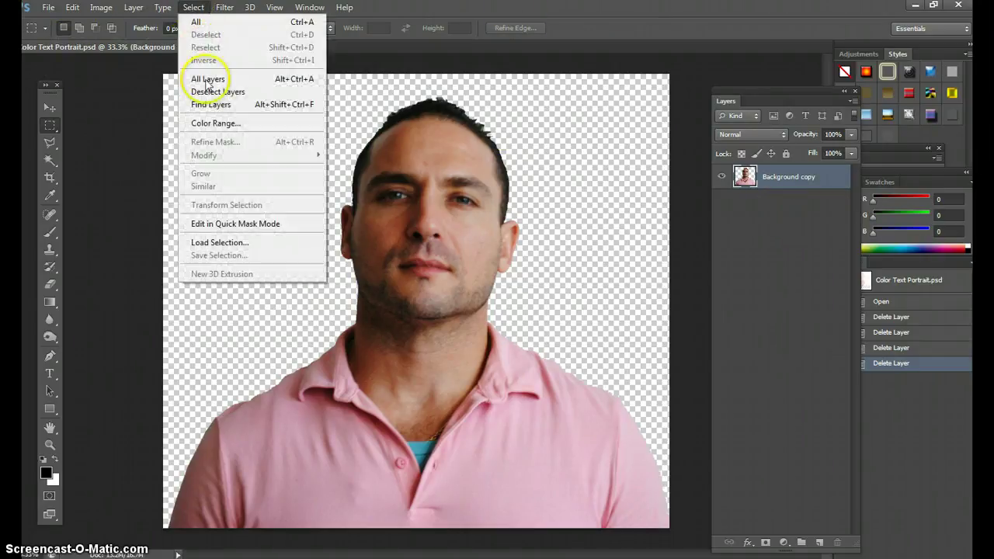
{"action": "left_click", "coordinate": [210, 123]}
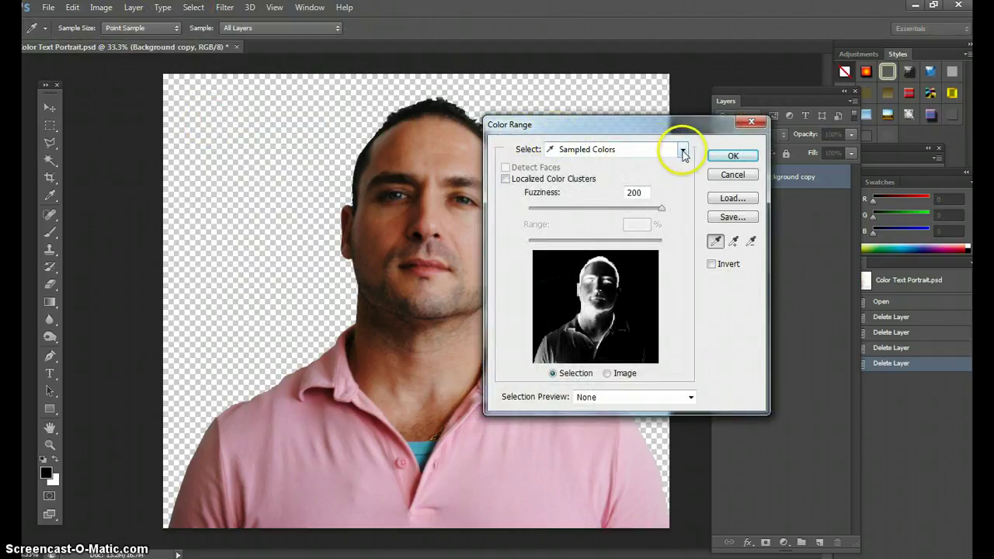
{"action": "left_click", "coordinate": [682, 151]}
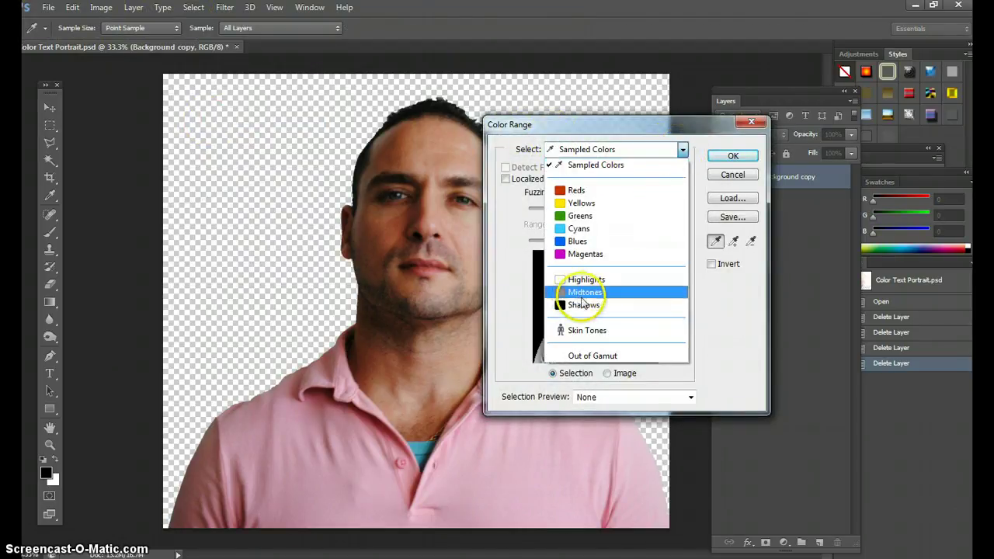
{"action": "left_click", "coordinate": [585, 305]}
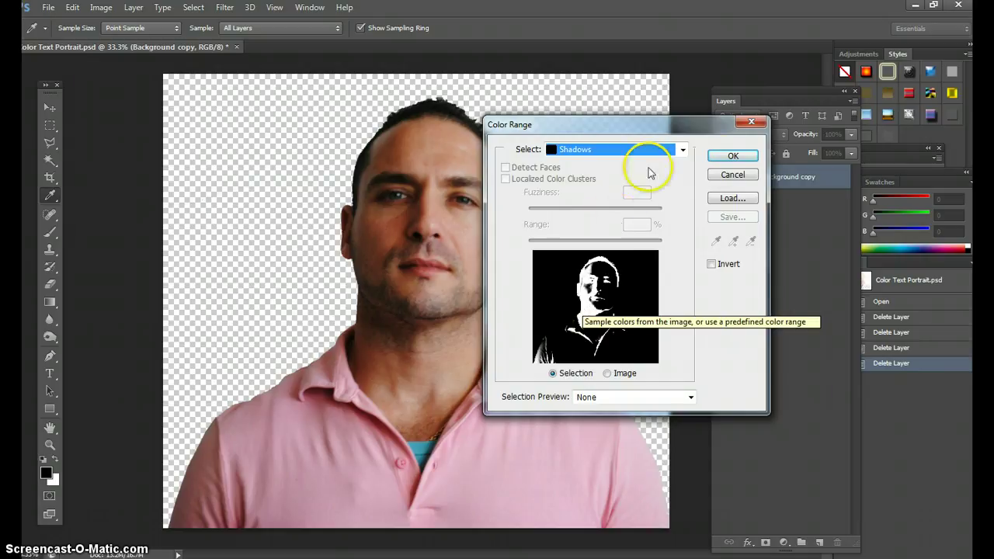
{"action": "left_click", "coordinate": [733, 156]}
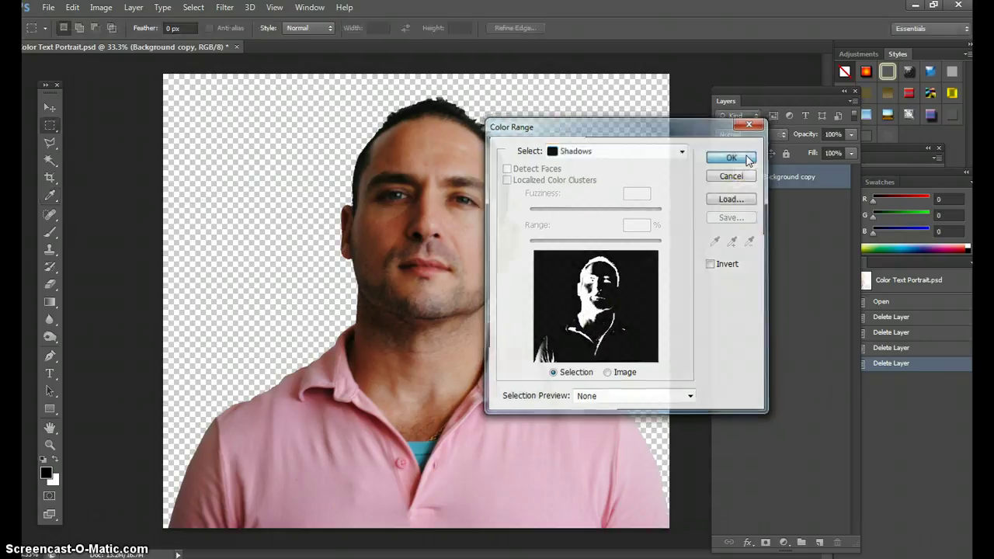
{"action": "key", "text": "m"}
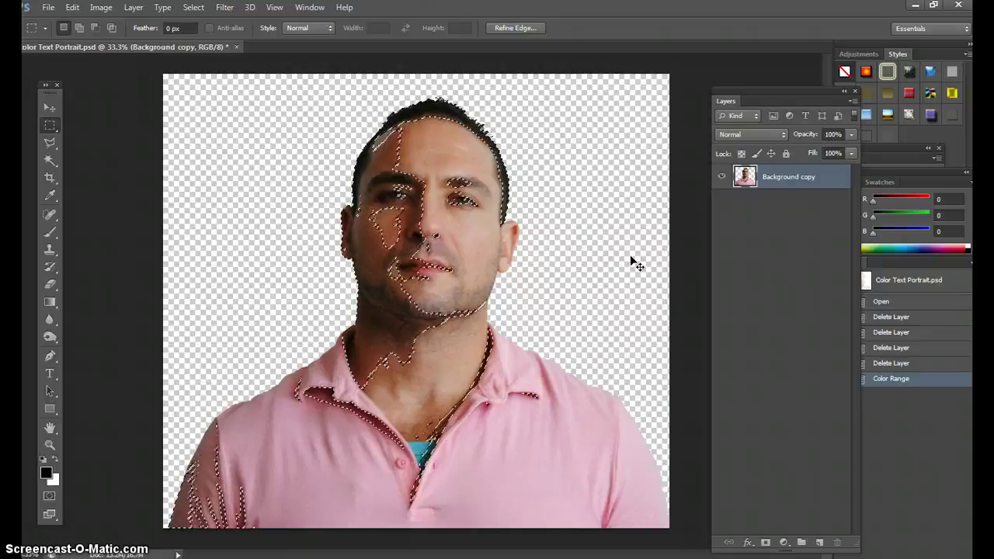
{"action": "key", "text": "ctrl+j"}
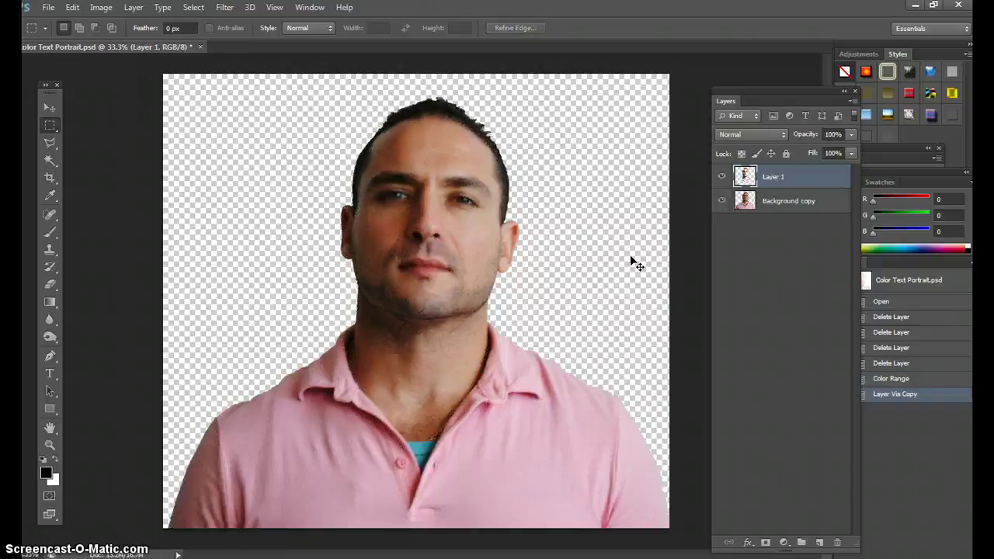
Step: Preview the copied shadows with Background copy briefly hidden, and rename the new layer Shadows
{"action": "left_click", "coordinate": [723, 201]}
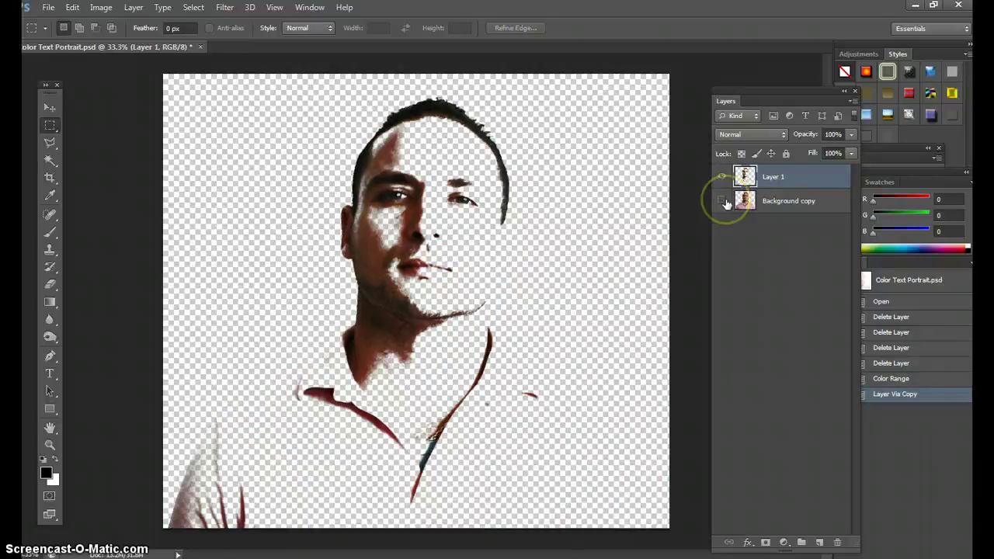
{"action": "left_click", "coordinate": [723, 201]}
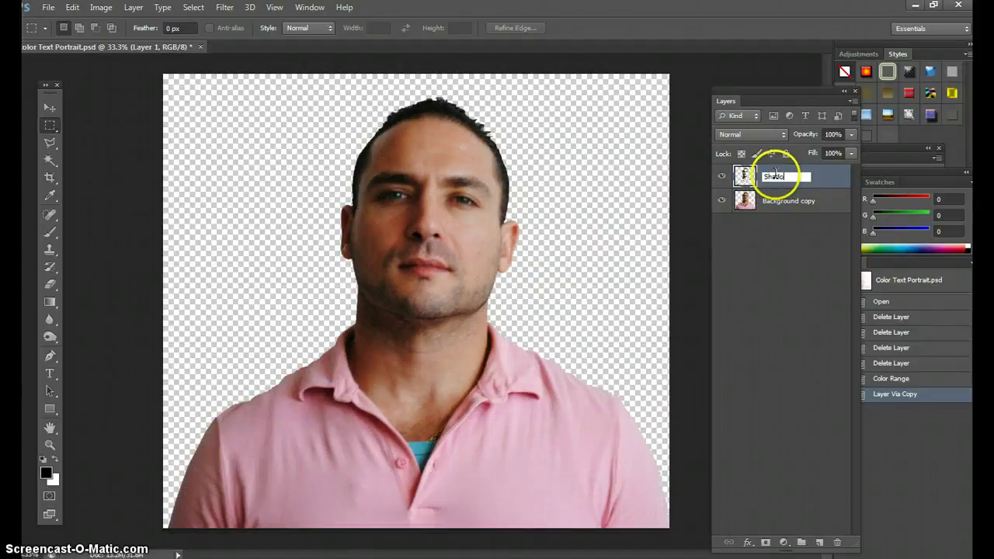
{"action": "left_click", "coordinate": [781, 200]}
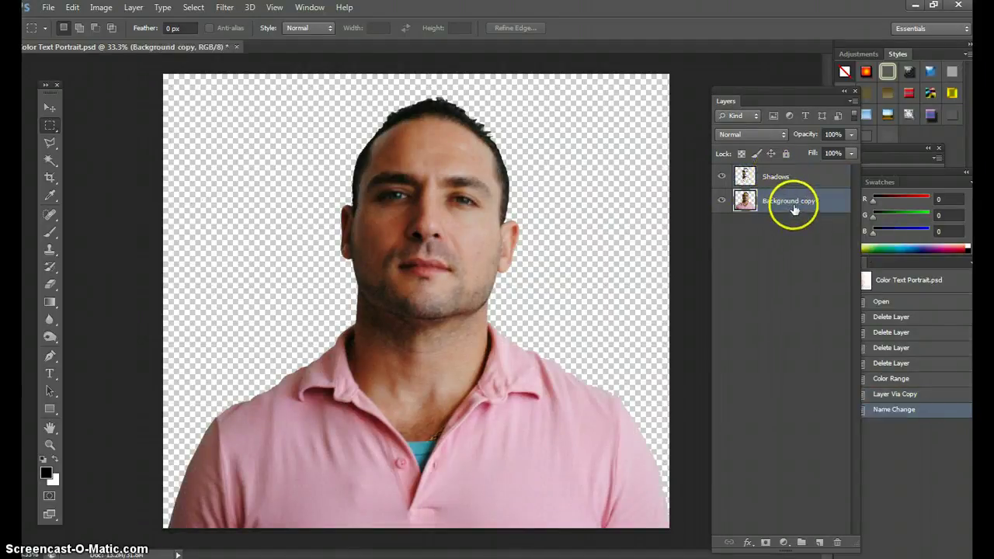
Step: Select the midtones of the Background copy layer with Color Range and copy them to a new layer
{"action": "left_click", "coordinate": [199, 8]}
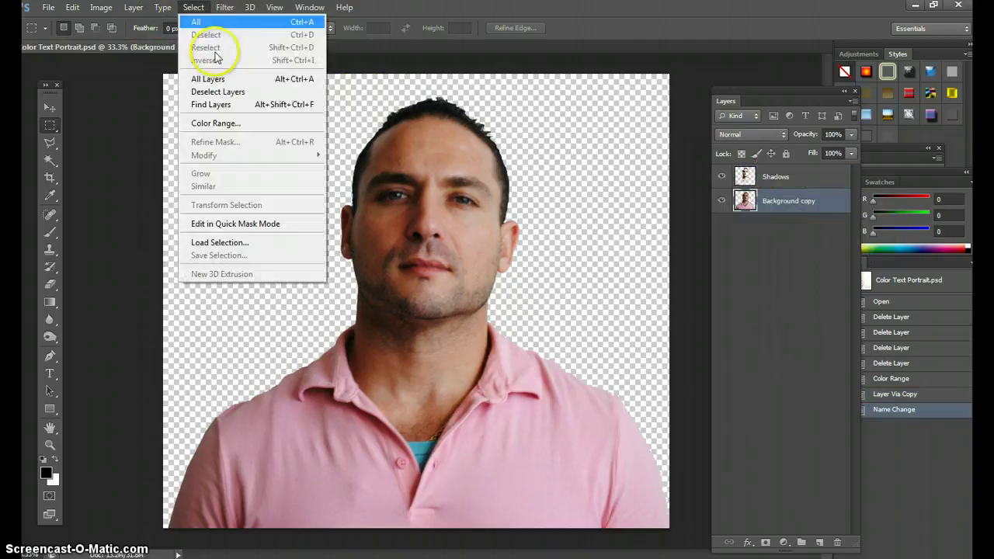
{"action": "left_click", "coordinate": [206, 122]}
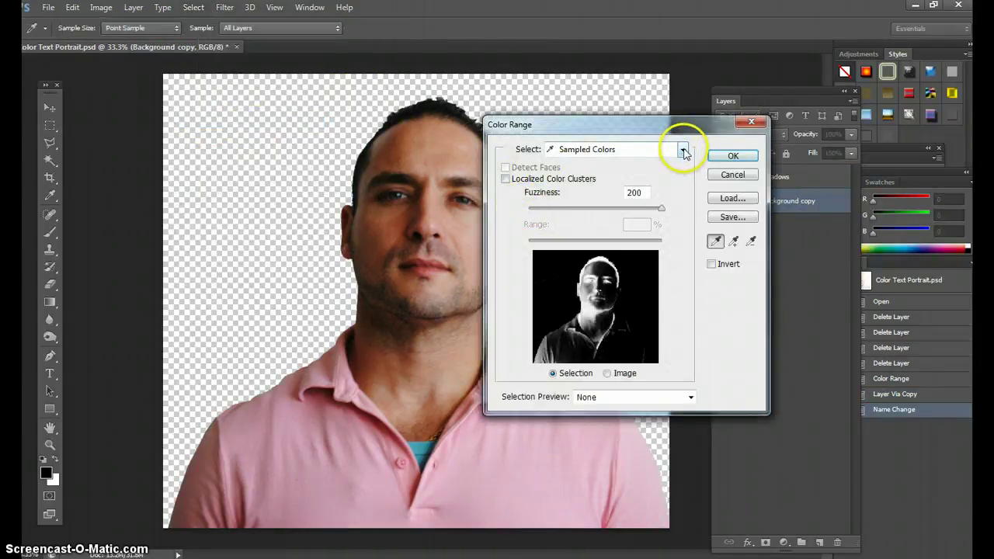
{"action": "left_click", "coordinate": [683, 150]}
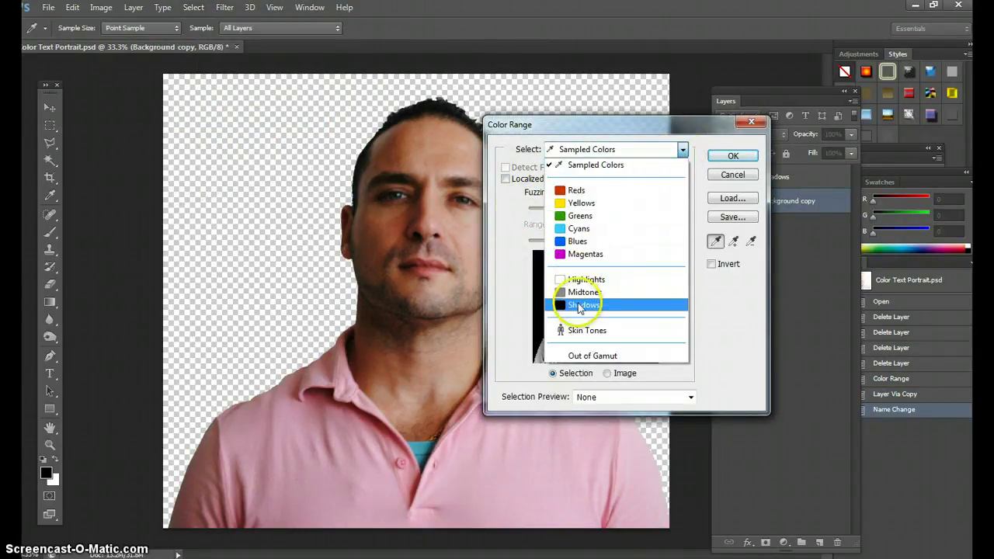
{"action": "left_click", "coordinate": [584, 293]}
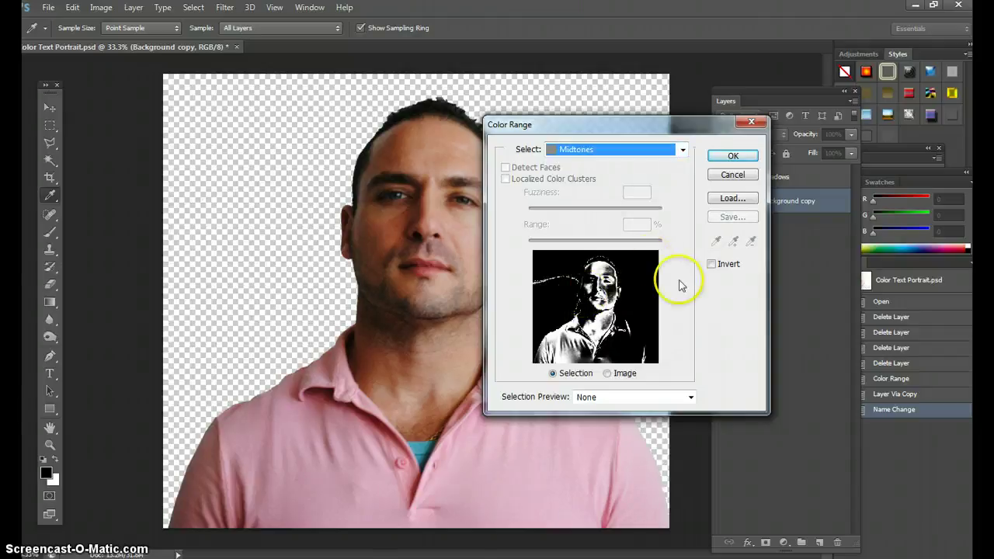
{"action": "left_click", "coordinate": [733, 155]}
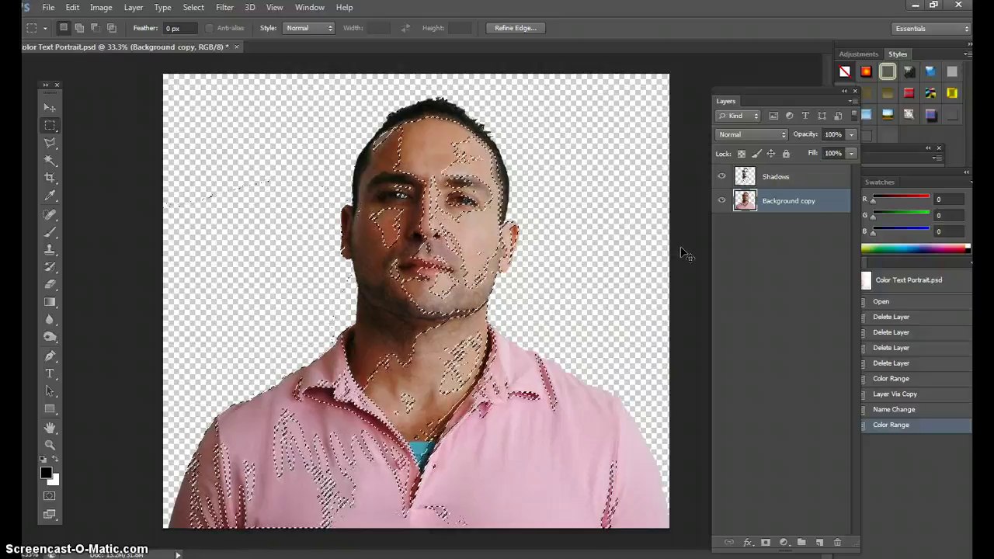
{"action": "key", "text": "ctrl+j"}
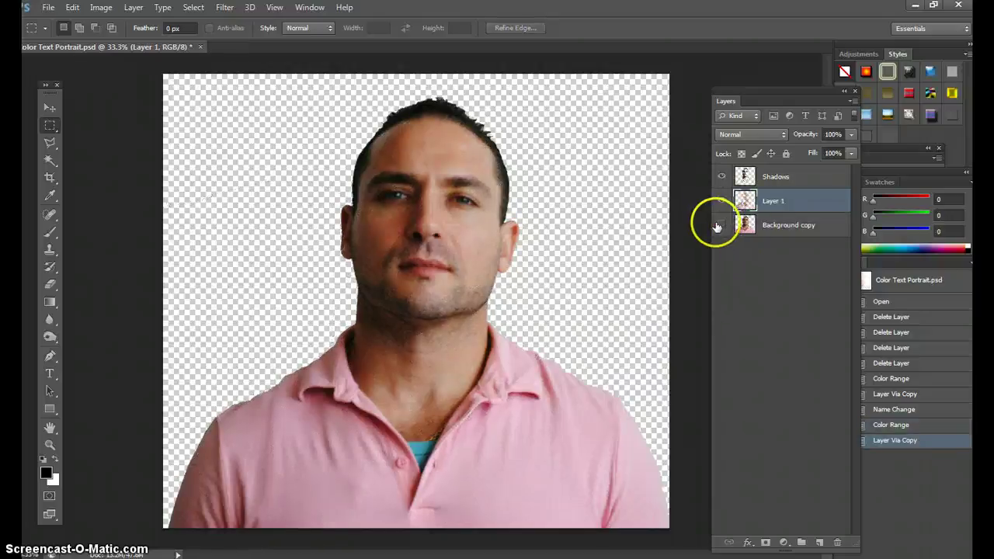
Step: Hide the Background copy layer and rename the layer holding the copied midtones as Midtones
{"action": "left_click", "coordinate": [721, 224]}
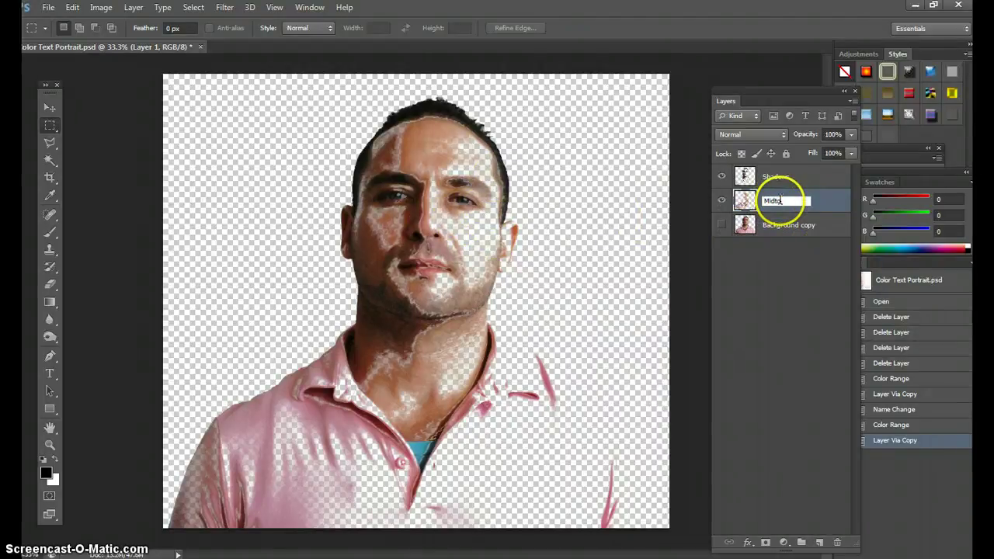
{"action": "left_click", "coordinate": [772, 272]}
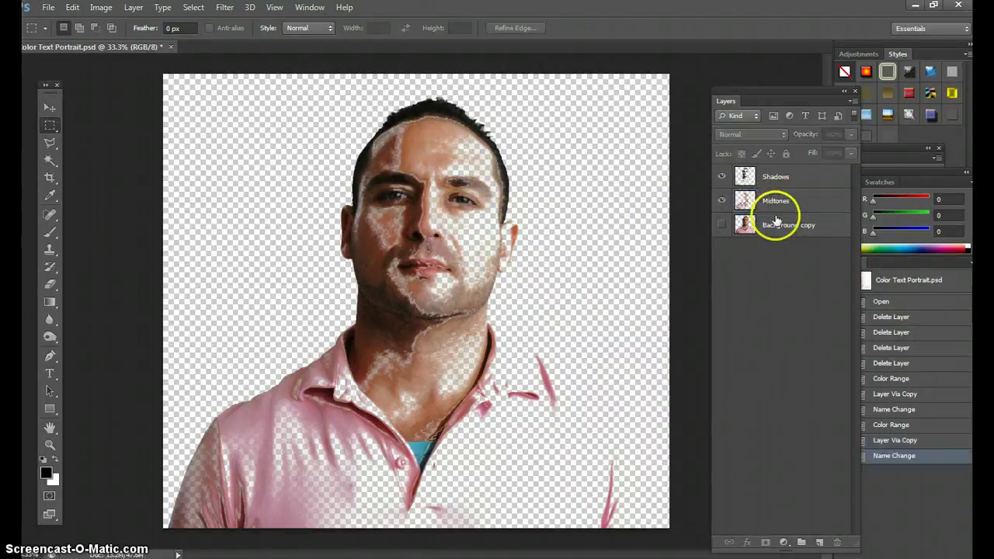
Step: Fill the Shadows layer with black in Normal mode at 100% opacity, preserving transparency
{"action": "left_click", "coordinate": [789, 176]}
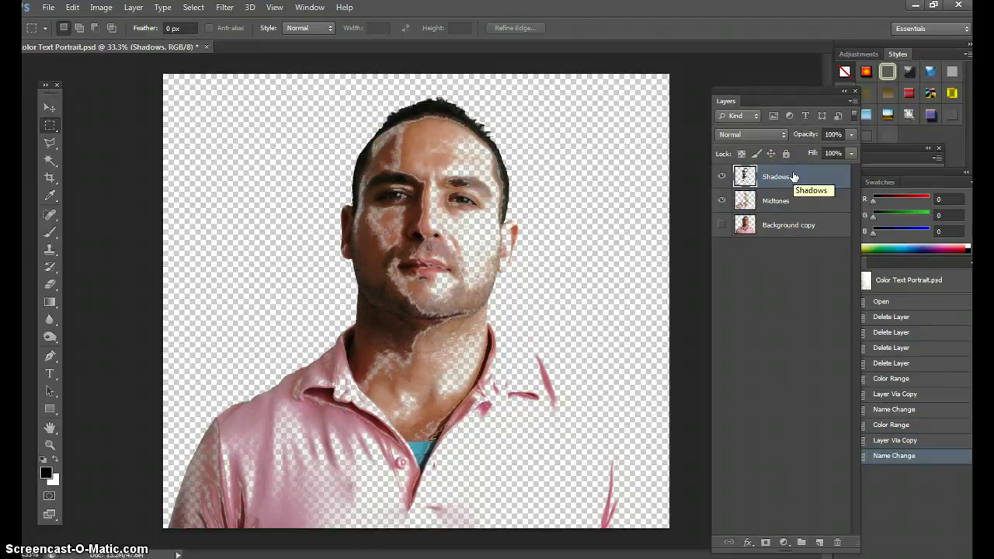
{"action": "left_click", "coordinate": [73, 8]}
{"action": "left_click", "coordinate": [93, 195]}
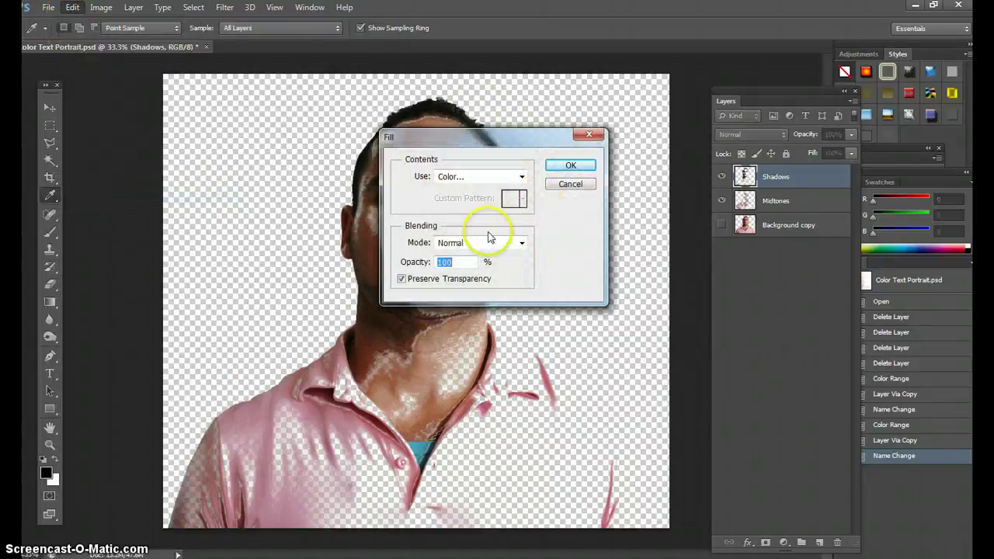
{"action": "left_click", "coordinate": [523, 177]}
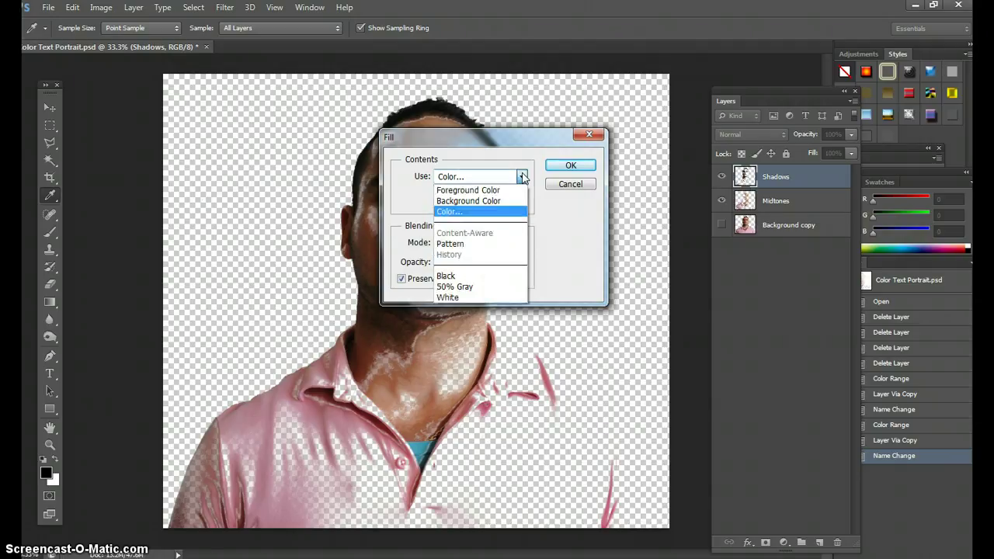
{"action": "left_click", "coordinate": [447, 276]}
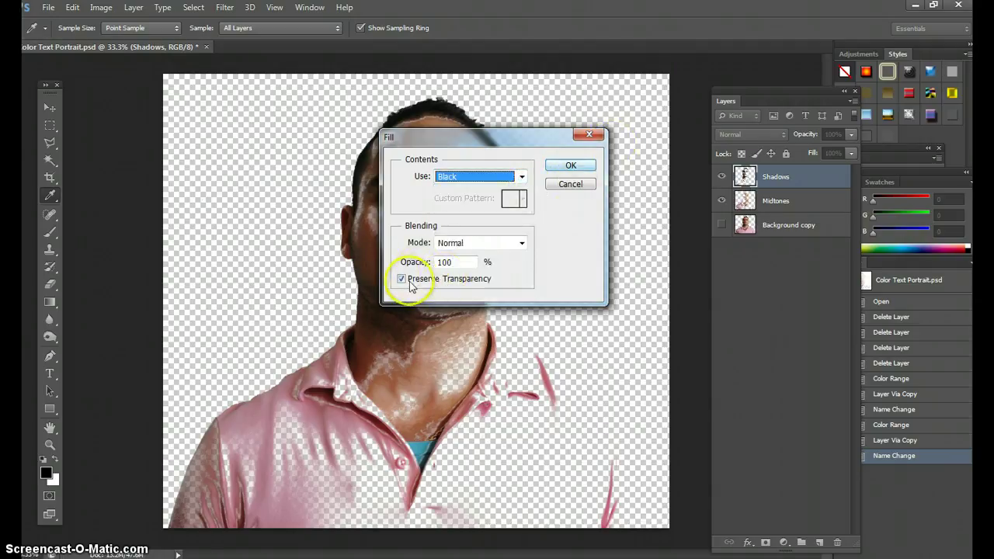
{"action": "left_click", "coordinate": [571, 166]}
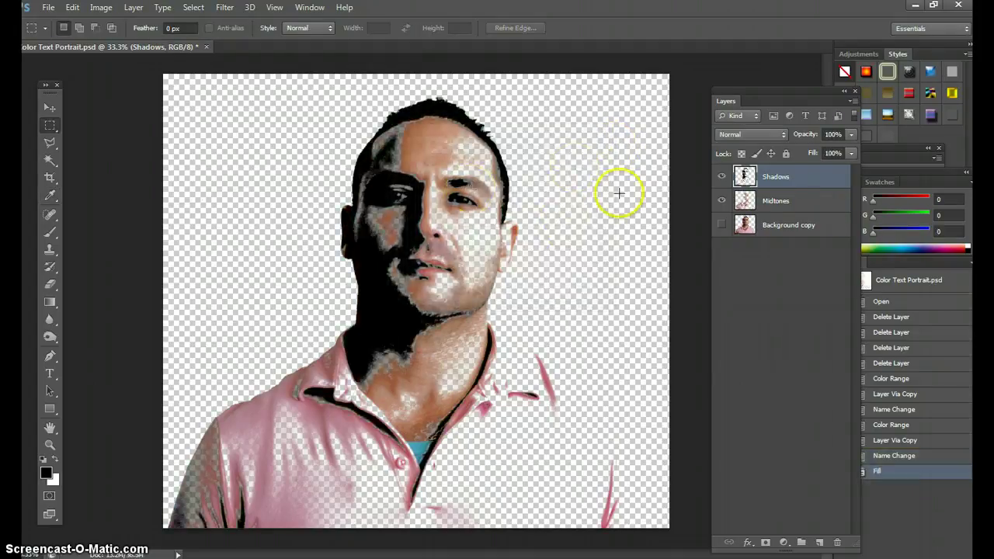
Step: Fill the Midtones layer with 50% gray in Normal mode at 100% opacity, preserving transparency
{"action": "left_click", "coordinate": [781, 201]}
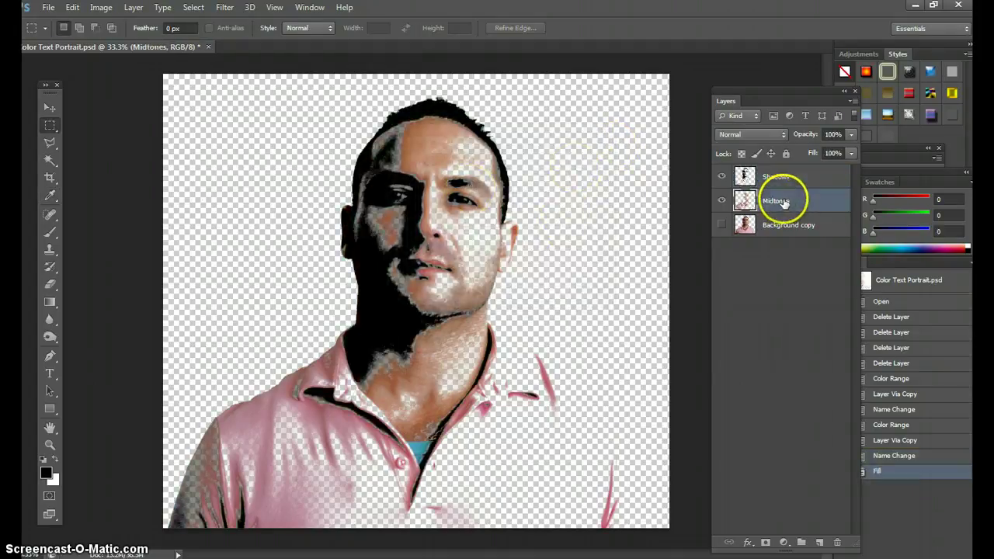
{"action": "left_click", "coordinate": [72, 8]}
{"action": "left_click", "coordinate": [82, 195]}
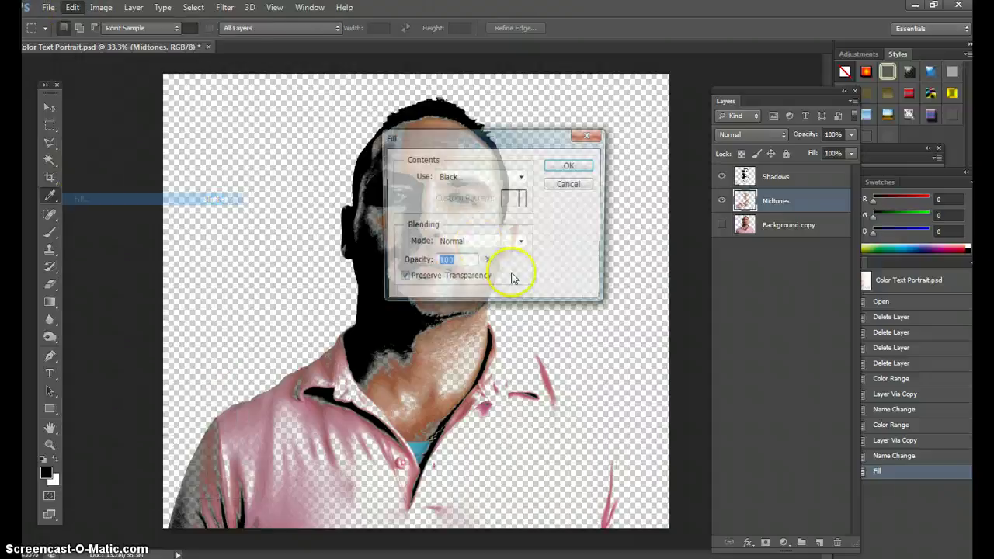
{"action": "left_click", "coordinate": [512, 177]}
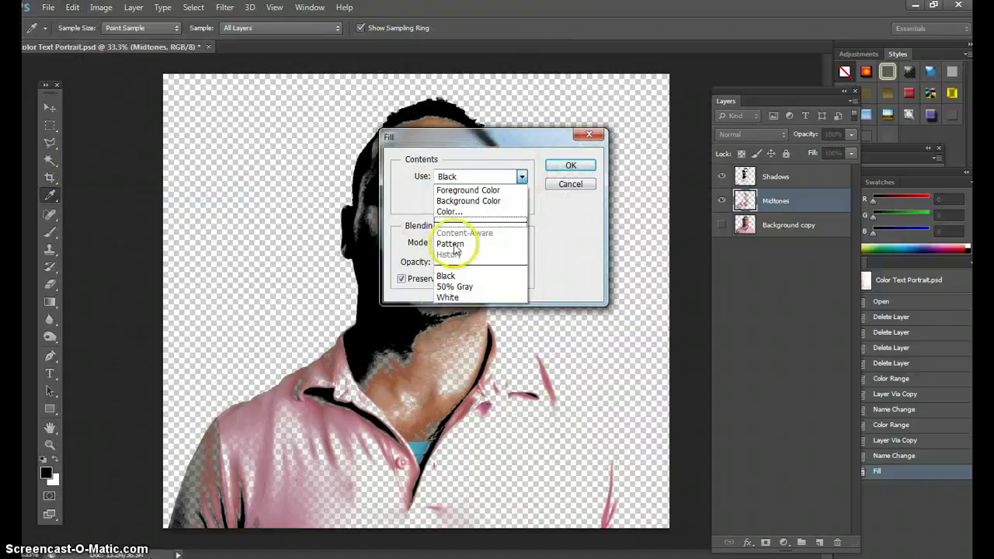
{"action": "left_click", "coordinate": [454, 289]}
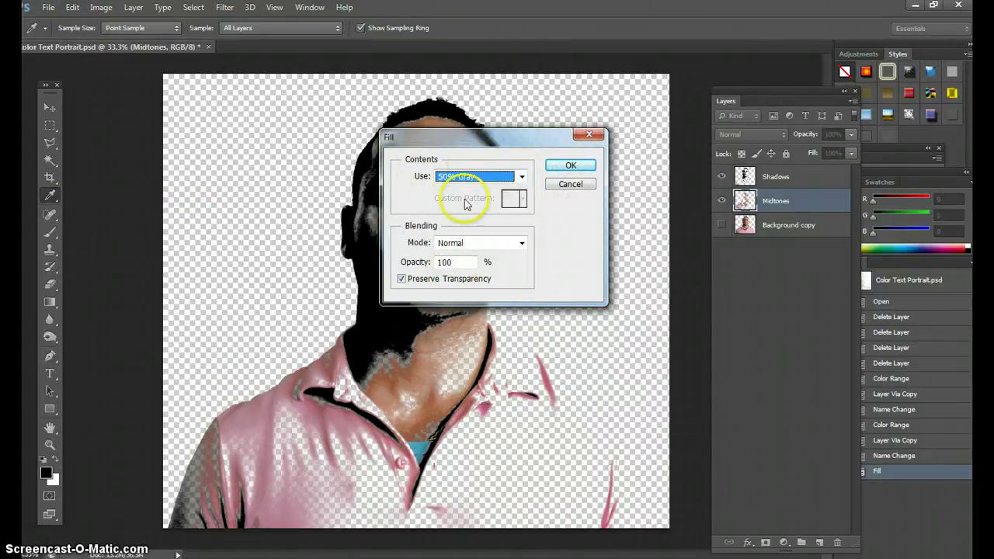
{"action": "left_click", "coordinate": [571, 166]}
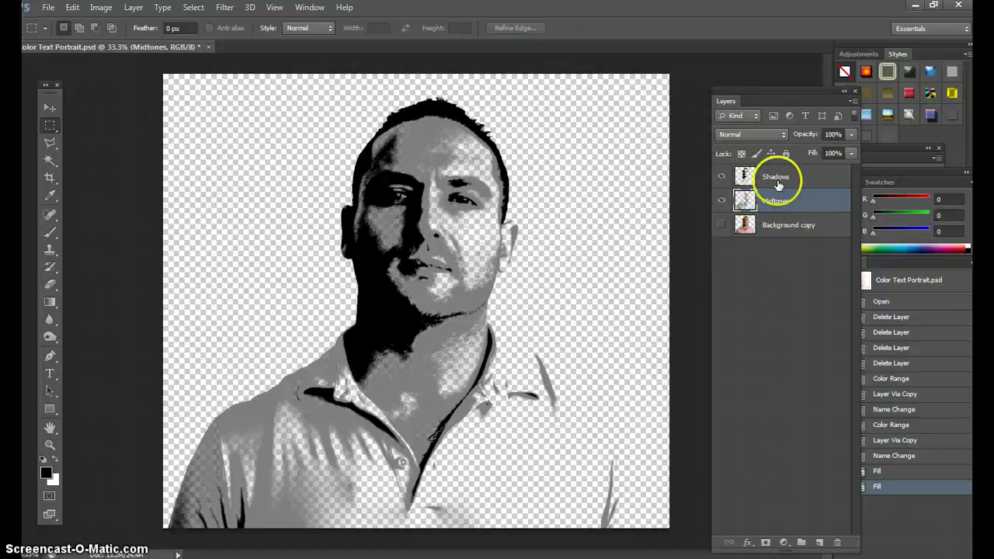
Step: Merge the visible Shadows and Midtones layers into one and check the result by toggling its visibility
{"action": "left_click", "coordinate": [796, 174]}
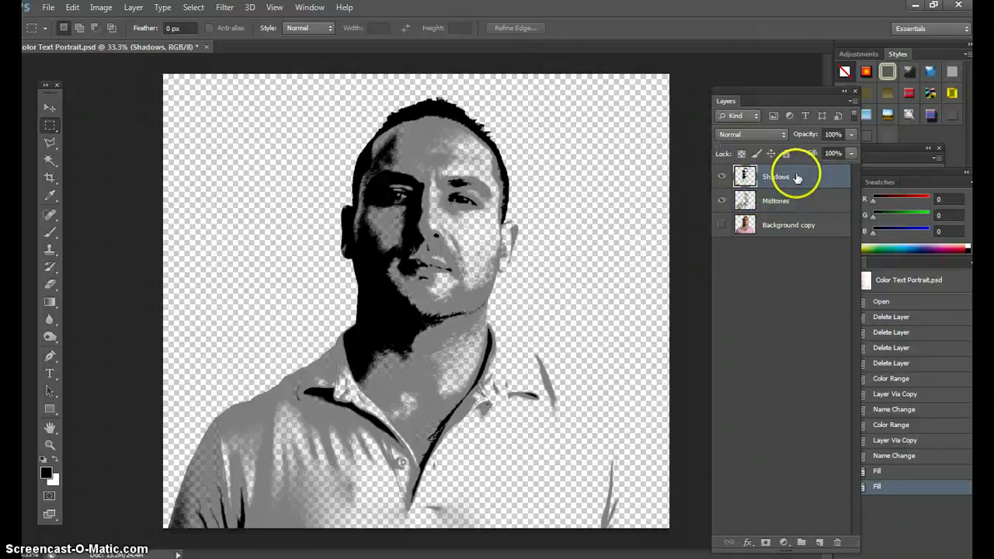
{"action": "left_click", "coordinate": [853, 99]}
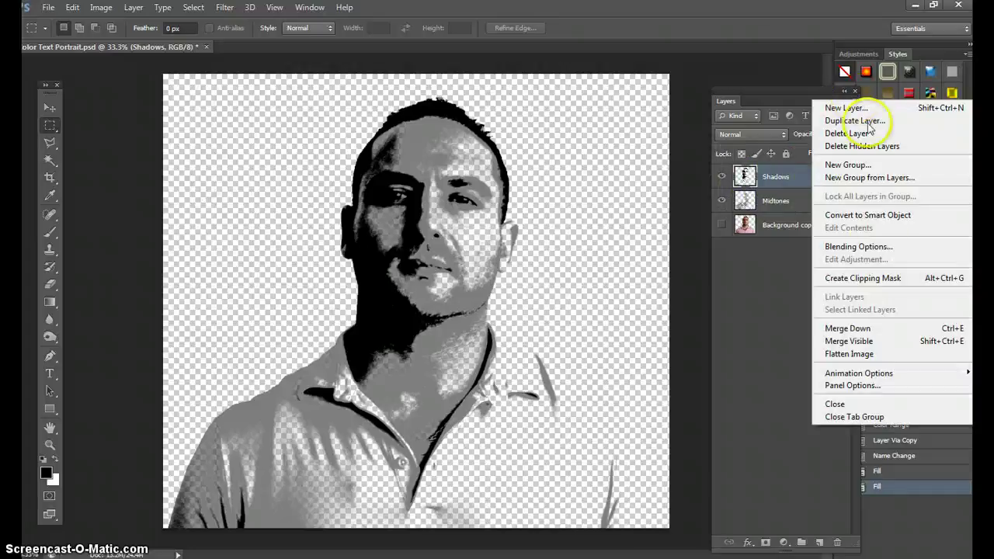
{"action": "left_click", "coordinate": [861, 343]}
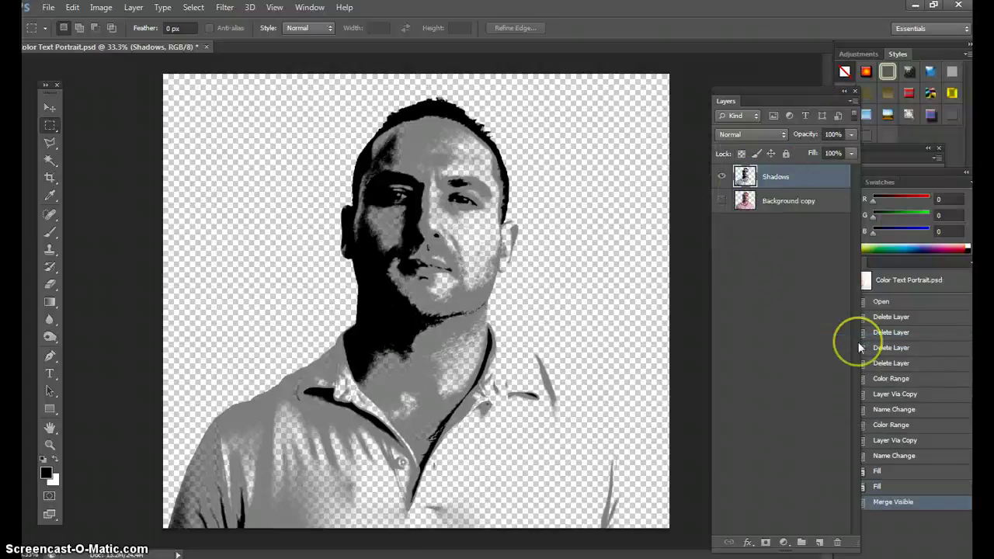
{"action": "left_click", "coordinate": [722, 177]}
{"action": "left_click", "coordinate": [722, 177]}
{"action": "left_click", "coordinate": [722, 177]}
{"action": "left_click", "coordinate": [722, 178]}
{"action": "left_click", "coordinate": [794, 182]}
{"action": "double_click", "coordinate": [794, 182]}
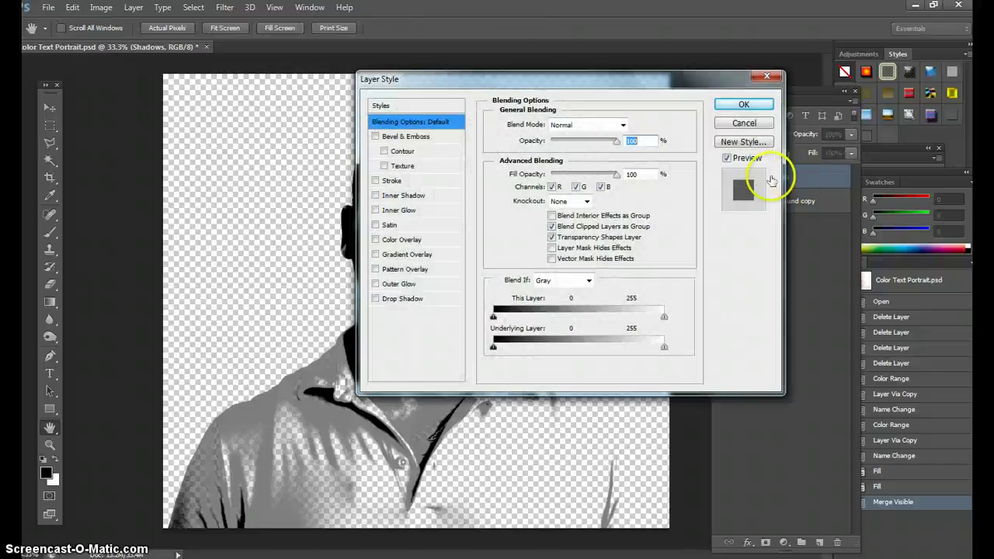
{"action": "left_click", "coordinate": [763, 137]}
{"action": "right_click", "coordinate": [788, 177]}
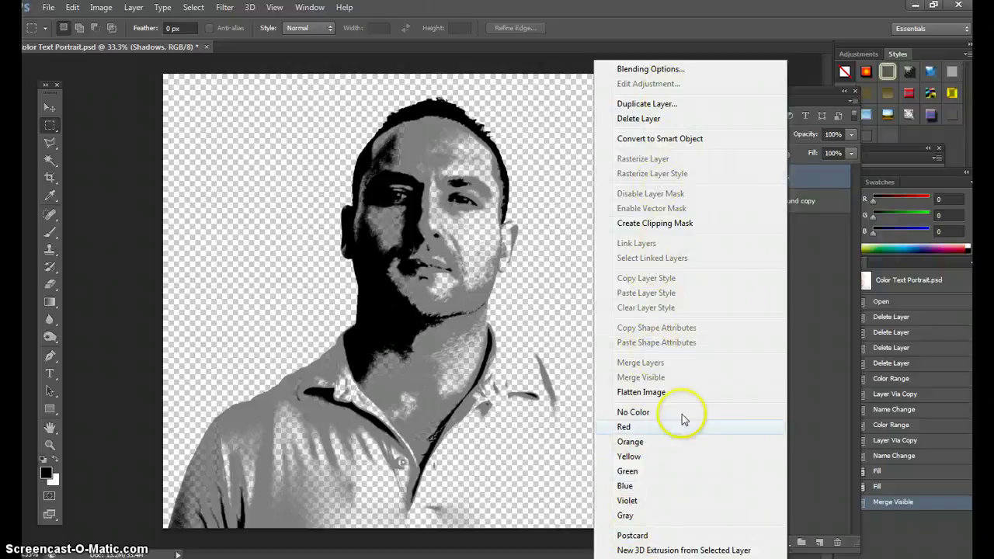
{"action": "left_click", "coordinate": [810, 288]}
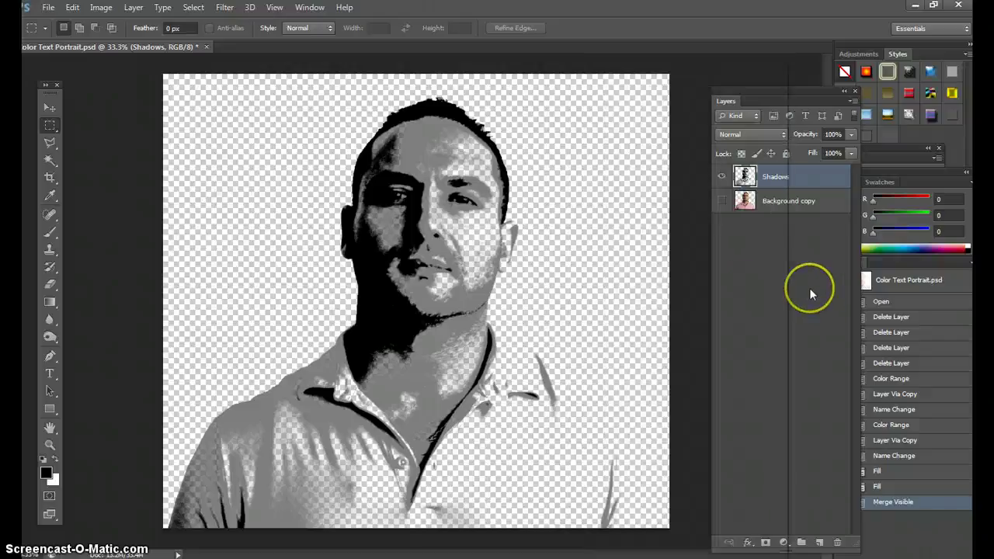
Step: Rename the merged Shadows layer as Shadows & Midtones and add two empty layers above it
{"action": "double_click", "coordinate": [778, 177]}
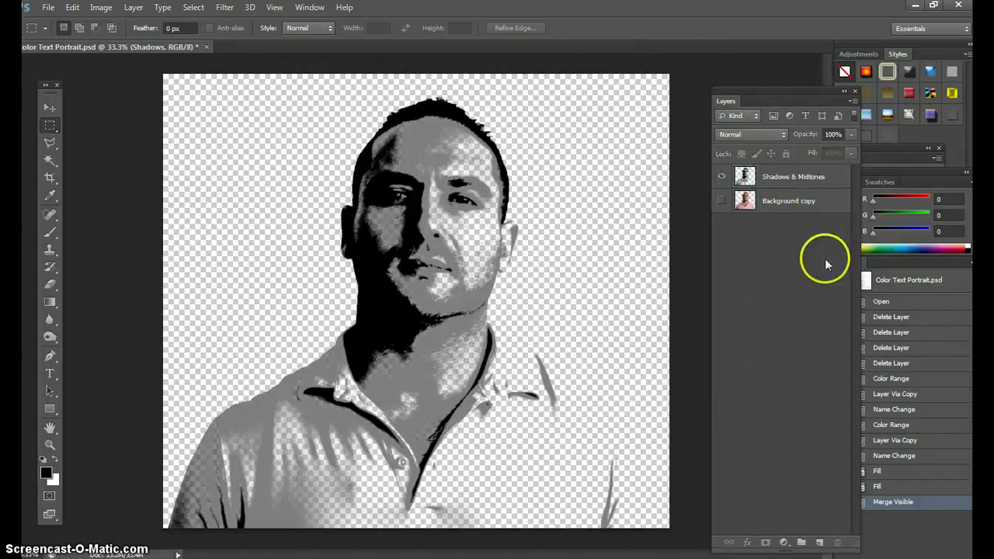
{"action": "key", "text": "Return"}
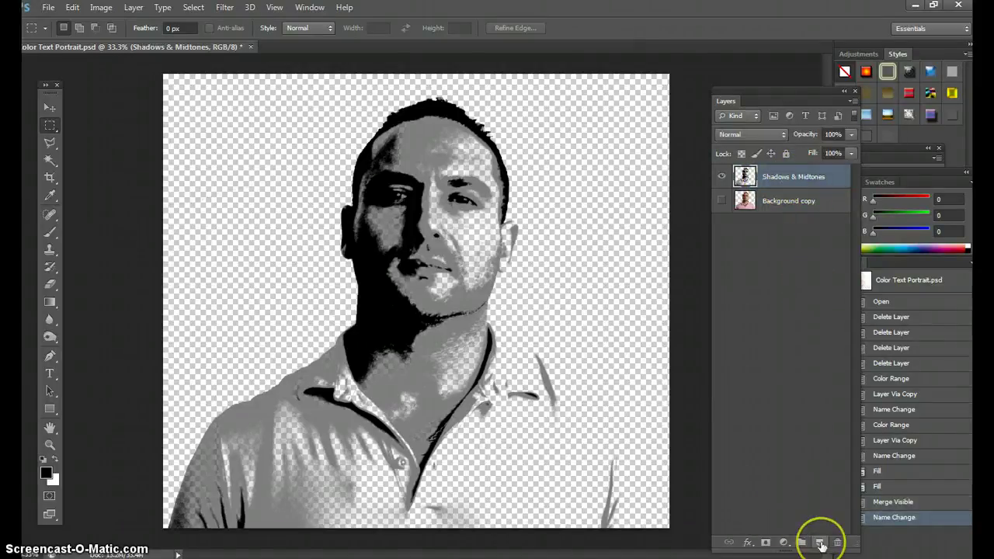
{"action": "left_click", "coordinate": [820, 544]}
{"action": "left_click", "coordinate": [820, 544]}
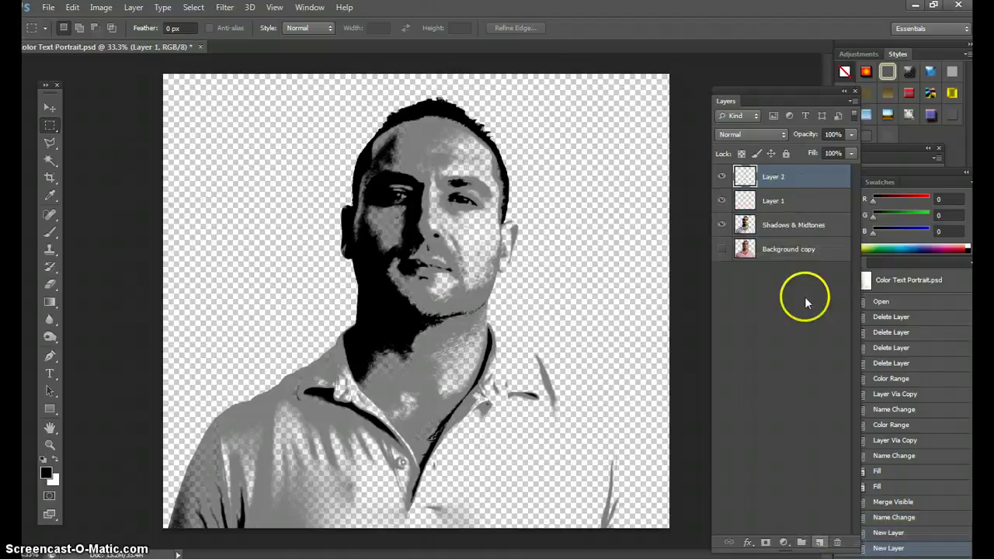
Step: Fill Layer 1 with the white background colour and hide it, leaving the empty Layer 2 selected
{"action": "left_click", "coordinate": [787, 201]}
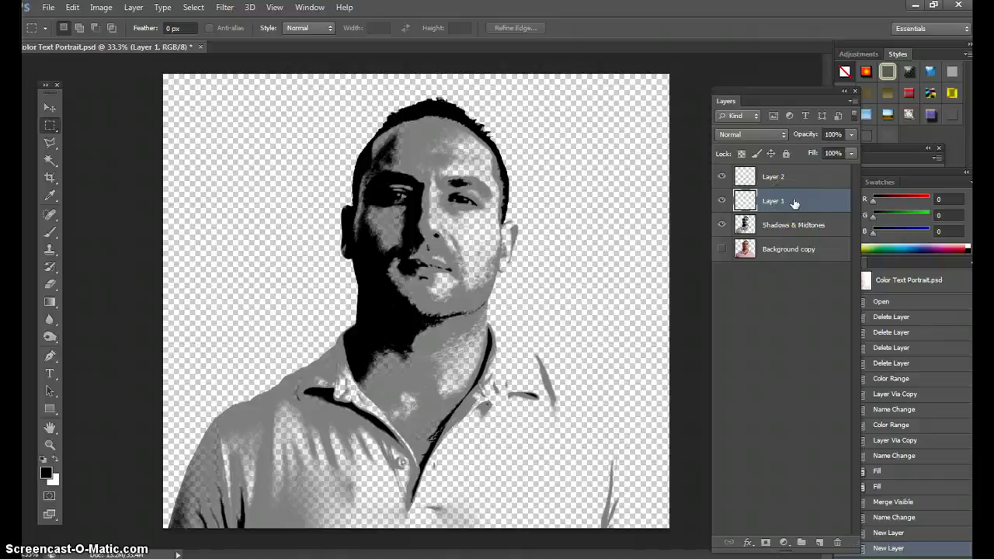
{"action": "key", "text": "ctrl+BackSpace"}
{"action": "left_click", "coordinate": [789, 176]}
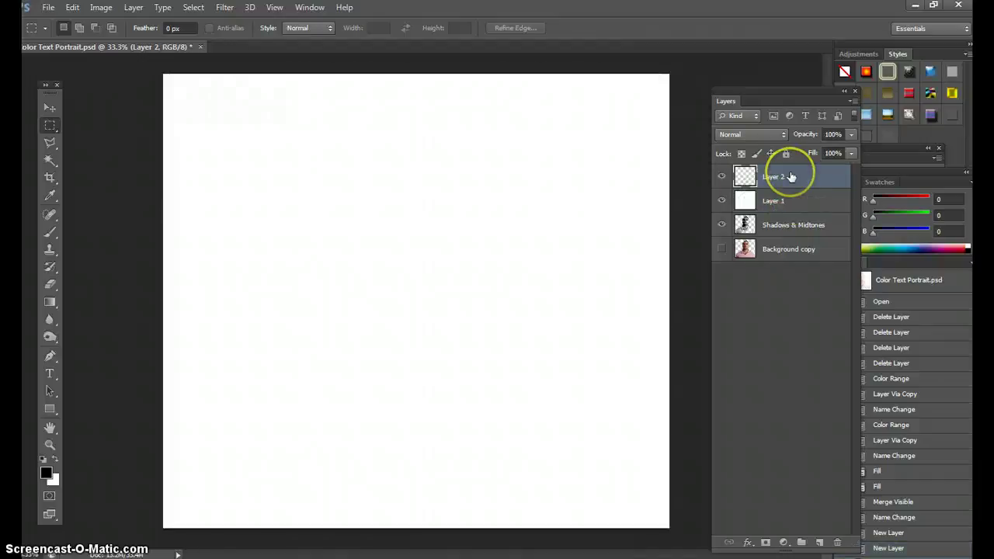
{"action": "left_click", "coordinate": [721, 200]}
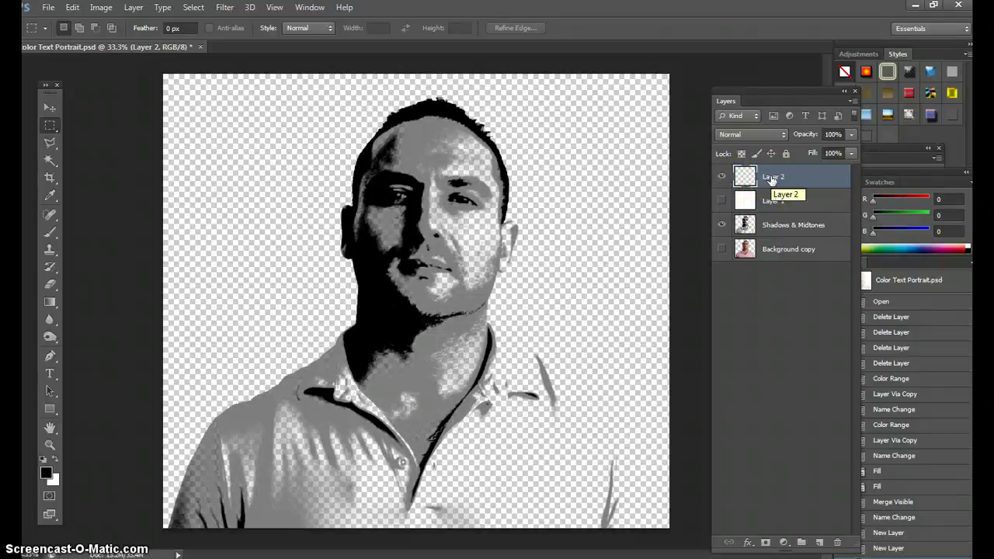
Step: Create a new document from the U.S. Paper preset, Letter size 8.5 x 11 inches, at 300 pixels/inch with white background
{"action": "left_click", "coordinate": [48, 8]}
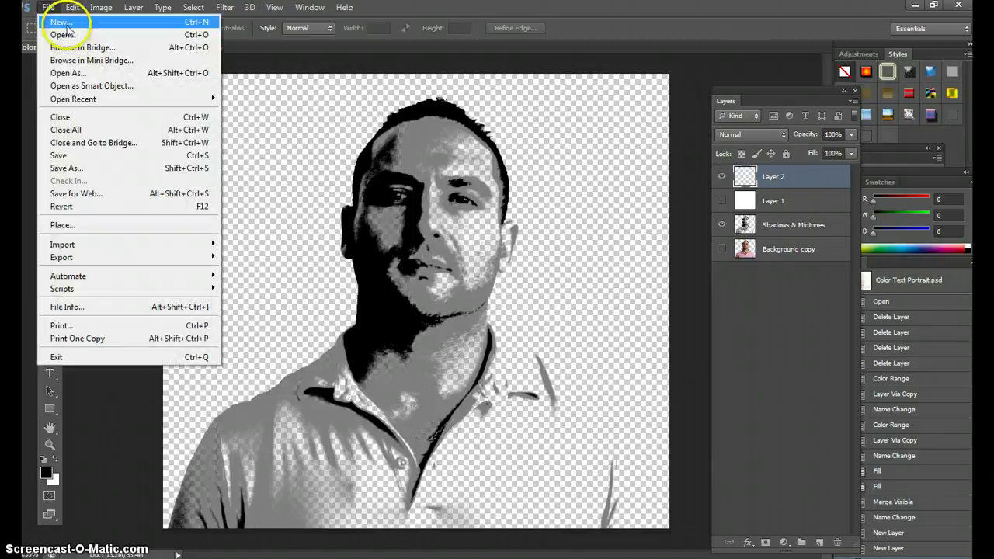
{"action": "left_click", "coordinate": [65, 23]}
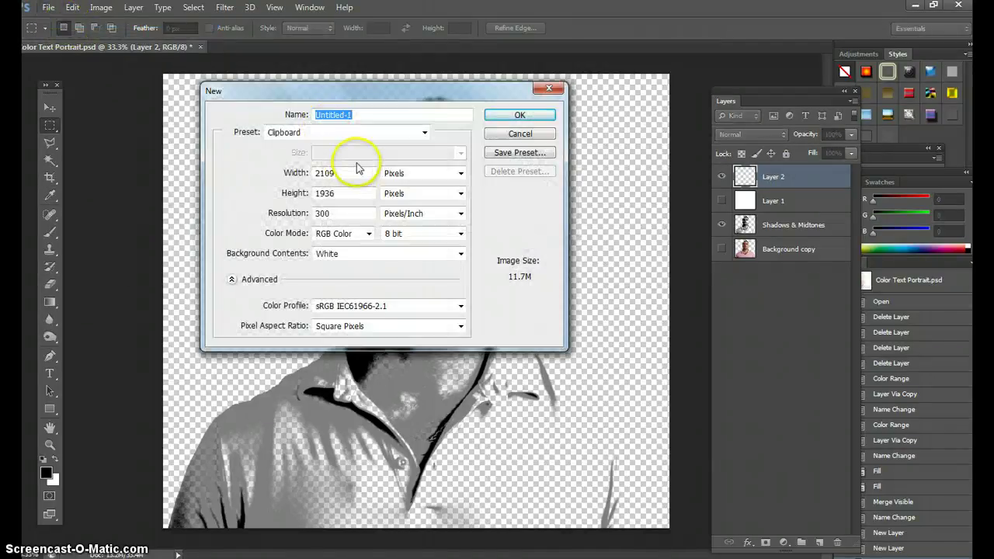
{"action": "left_click", "coordinate": [426, 133]}
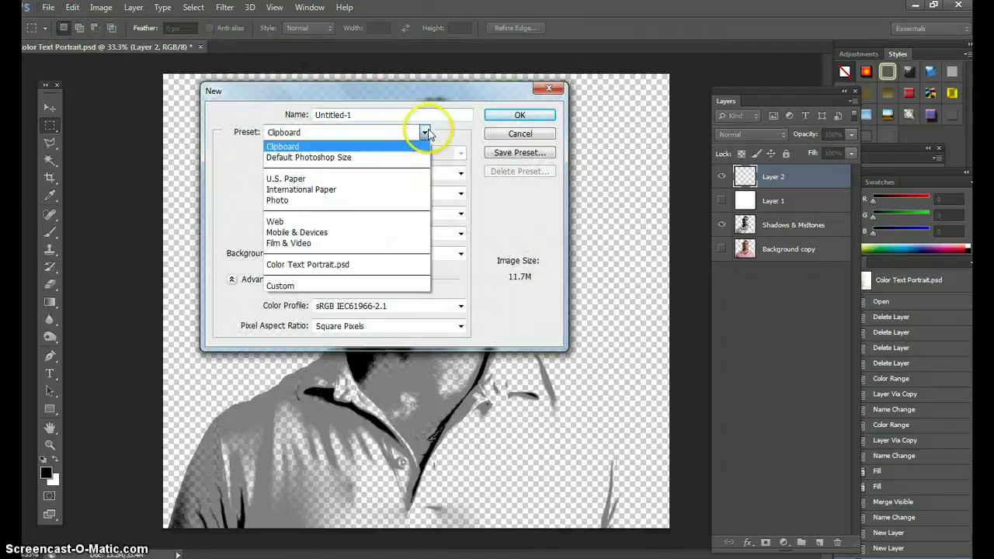
{"action": "left_click", "coordinate": [313, 181]}
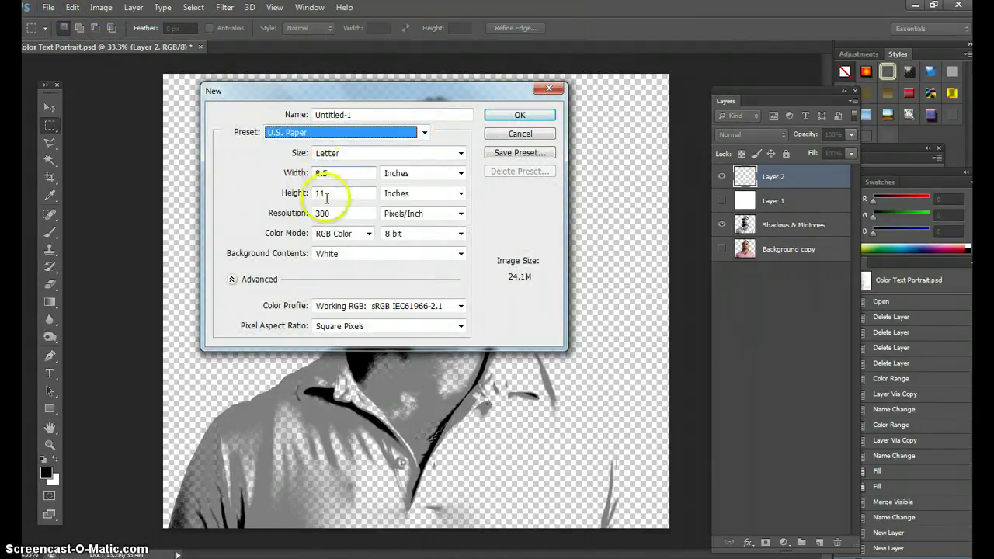
{"action": "left_click", "coordinate": [530, 116]}
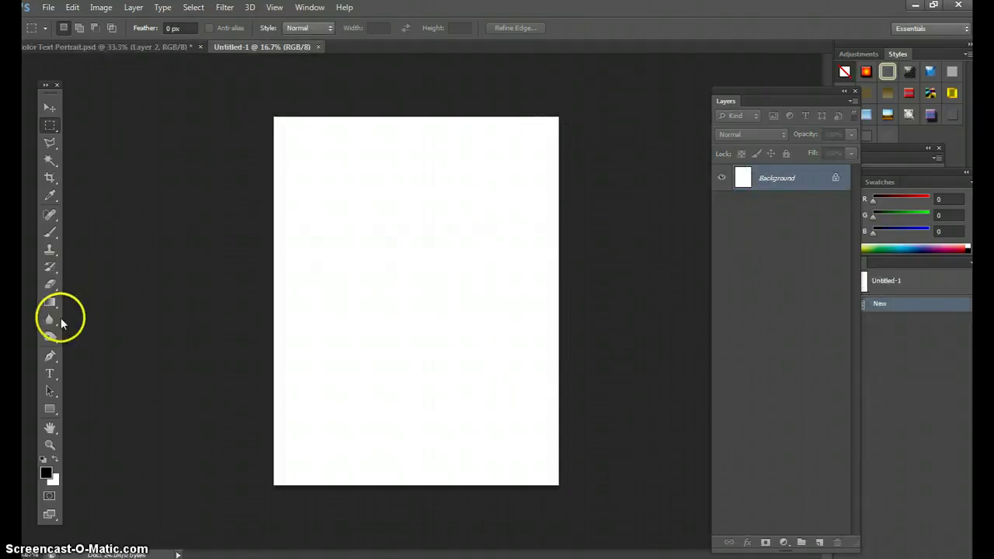
Step: Switch to the browser and copy the Pope John Paul II quote starting "Young people are threatened..." from the BrainyQuote page
{"action": "left_click", "coordinate": [50, 373]}
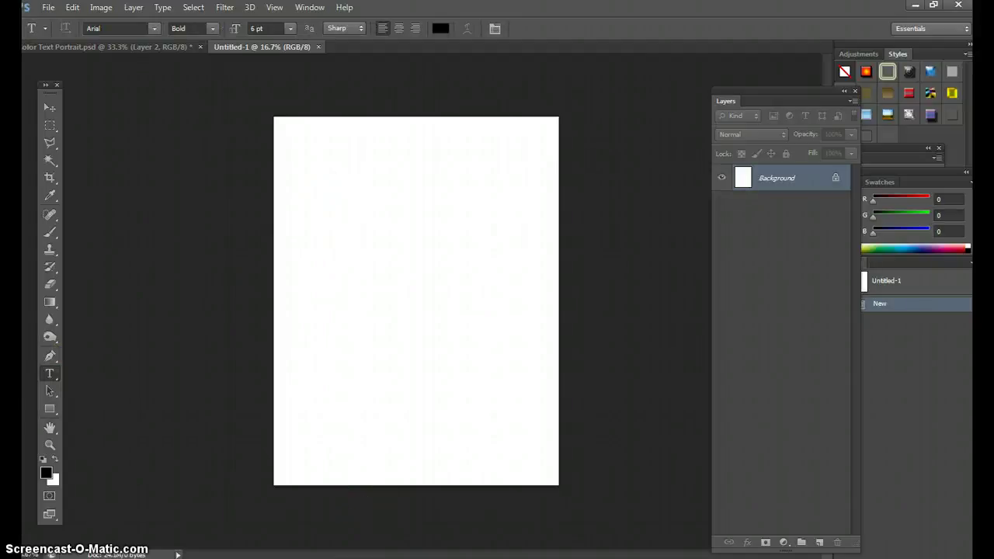
{"action": "left_click", "coordinate": [275, 520]}
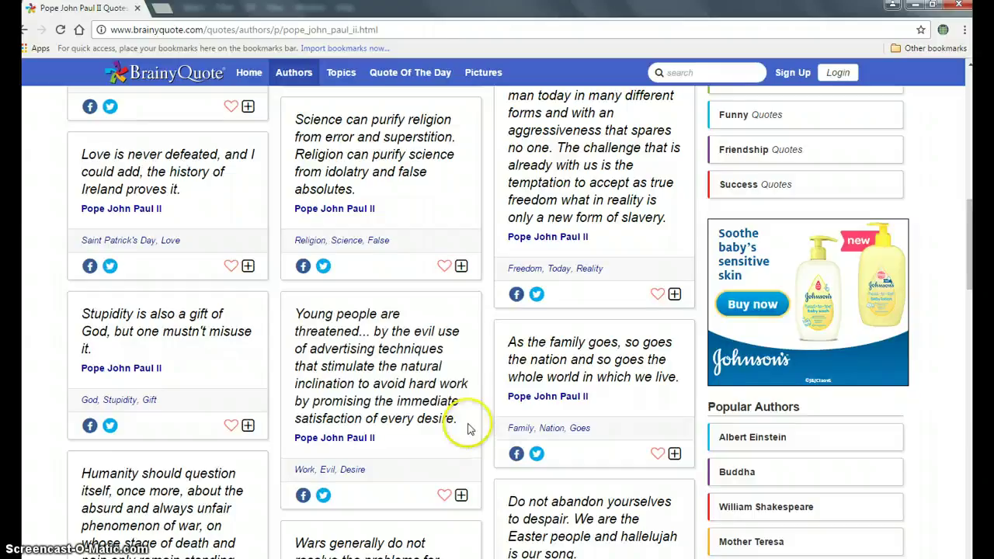
{"action": "left_click_drag", "start_coordinate": [460, 420], "coordinate": [305, 312]}
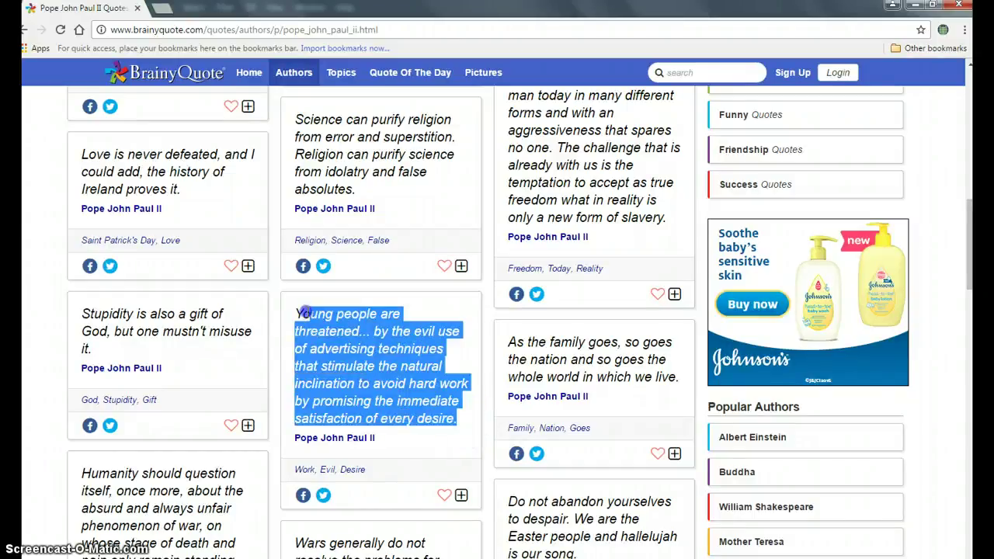
Step: Return to Photoshop and paste the copied quote as 6 pt Arial Bold text on the blank page
{"action": "left_click", "coordinate": [535, 404]}
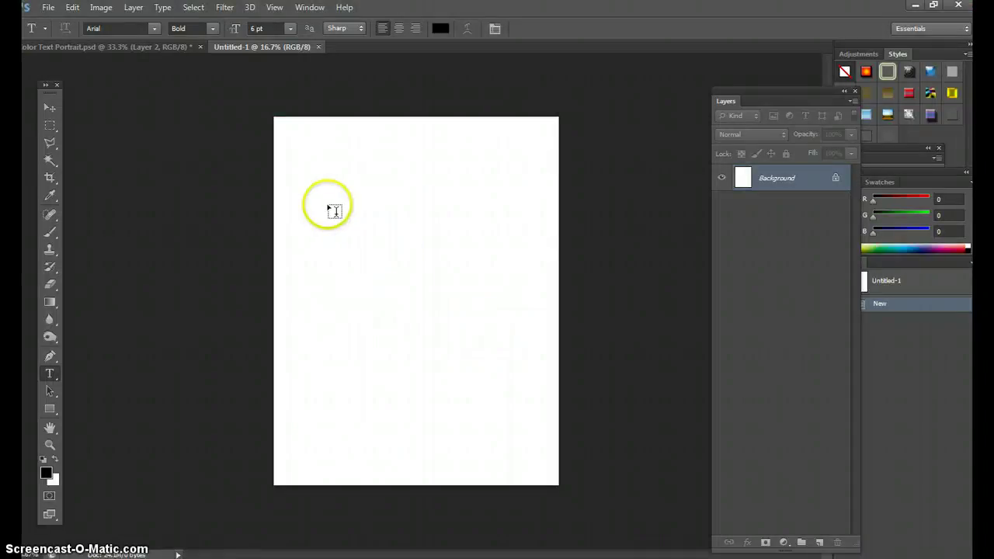
{"action": "left_click", "coordinate": [329, 207]}
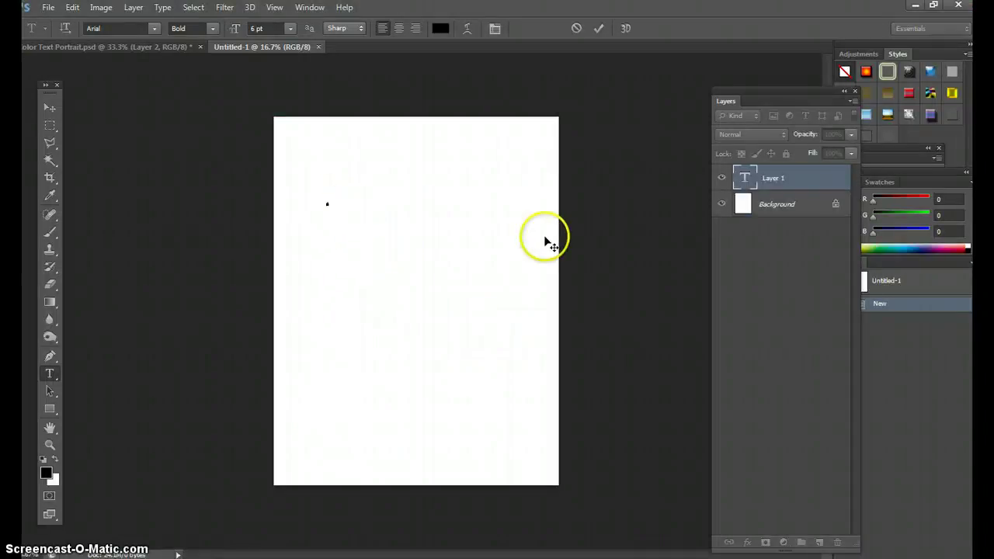
{"action": "key", "text": "ctrl+v"}
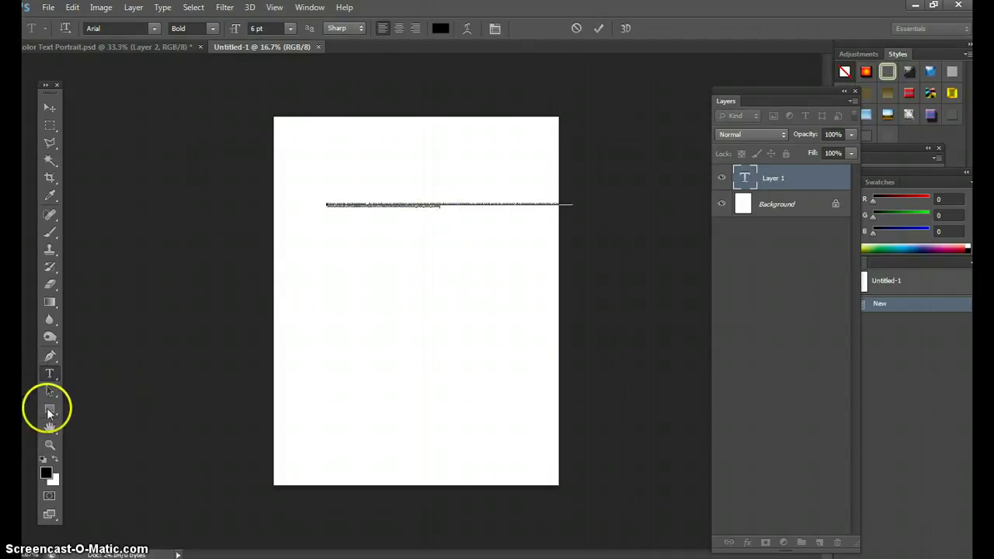
Step: Center-align all the pasted text and move it so the whole quote fits within the page width
{"action": "left_click", "coordinate": [49, 446]}
{"action": "left_click_drag", "start_coordinate": [422, 217], "coordinate": [473, 220]}
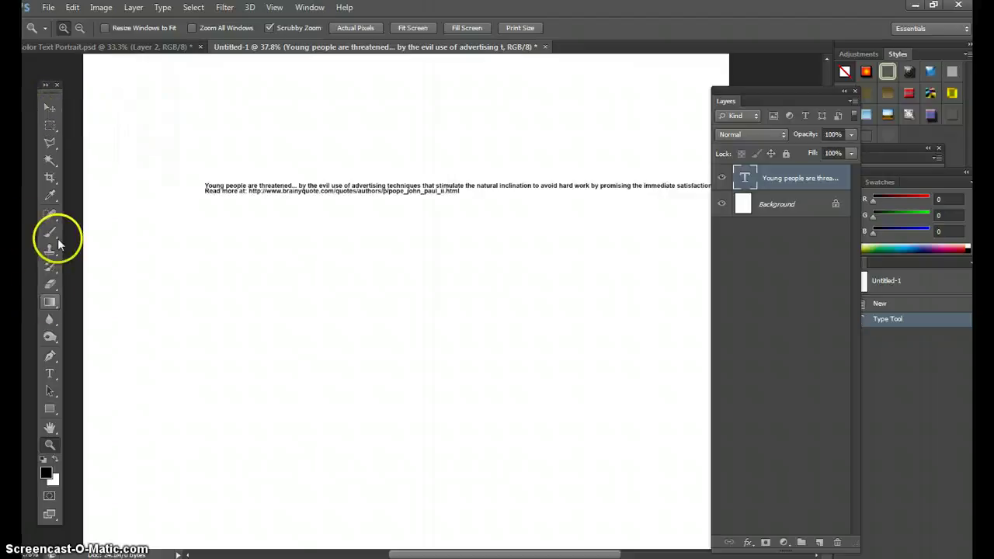
{"action": "left_click", "coordinate": [49, 374]}
{"action": "left_click", "coordinate": [428, 185]}
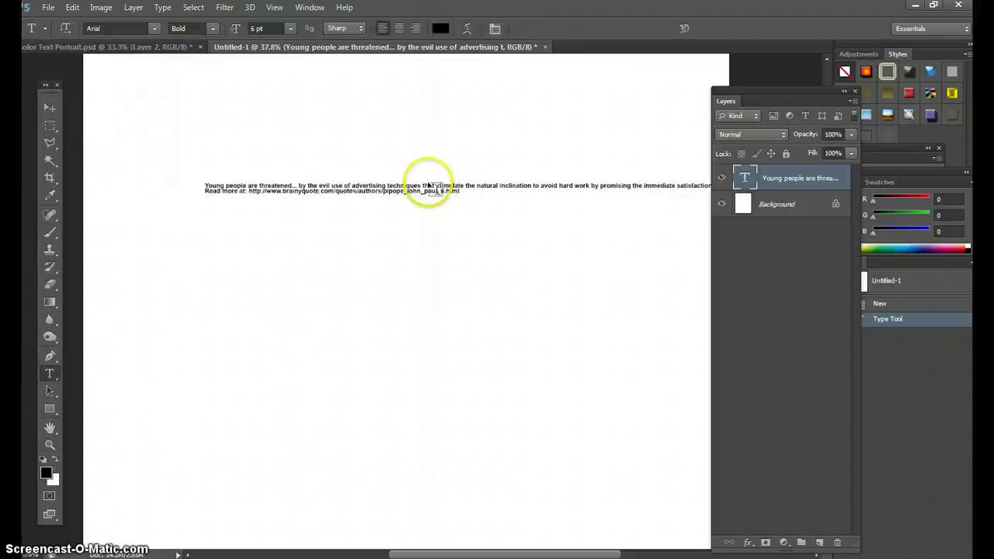
{"action": "key", "text": "ctrl+a"}
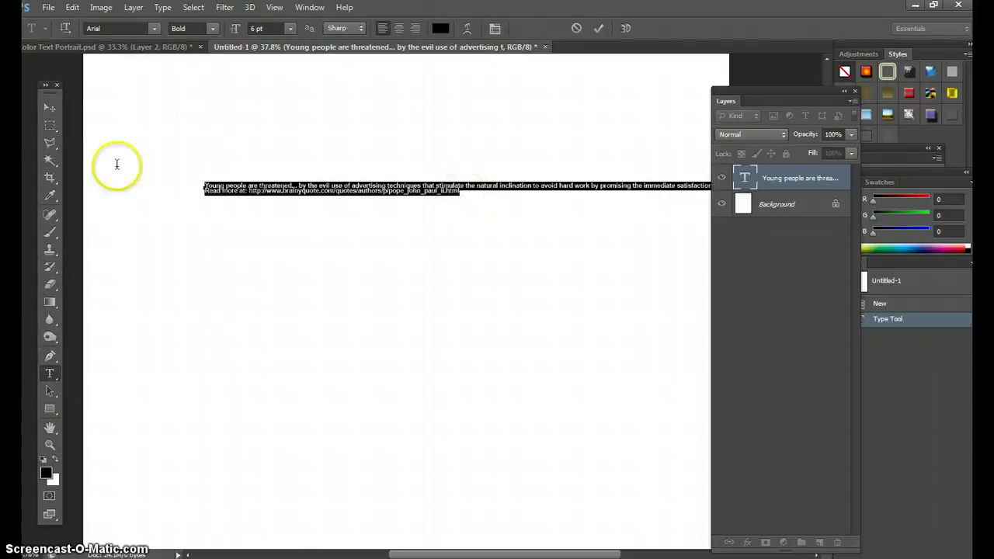
{"action": "left_click", "coordinate": [399, 27]}
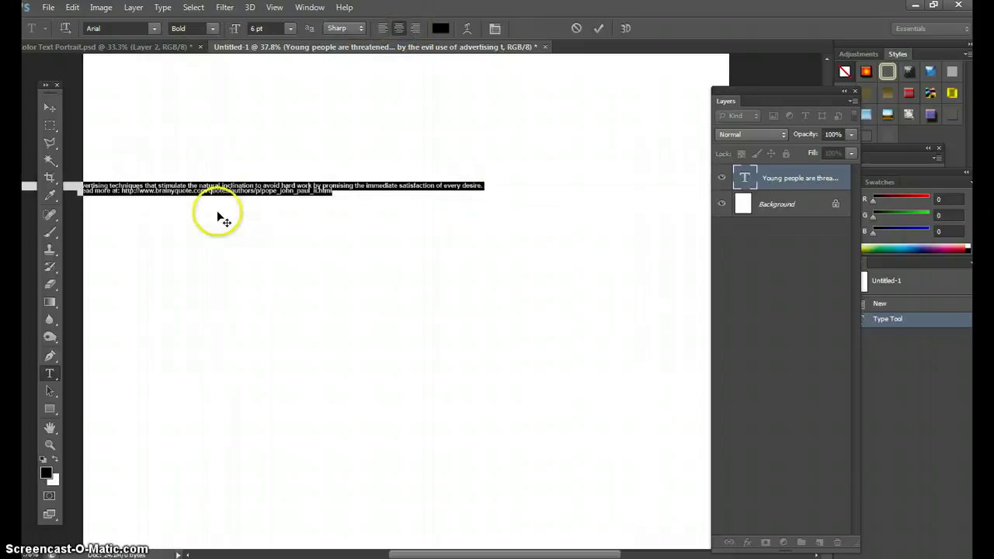
{"action": "left_click", "coordinate": [50, 108]}
{"action": "left_click_drag", "start_coordinate": [251, 198], "coordinate": [438, 221]}
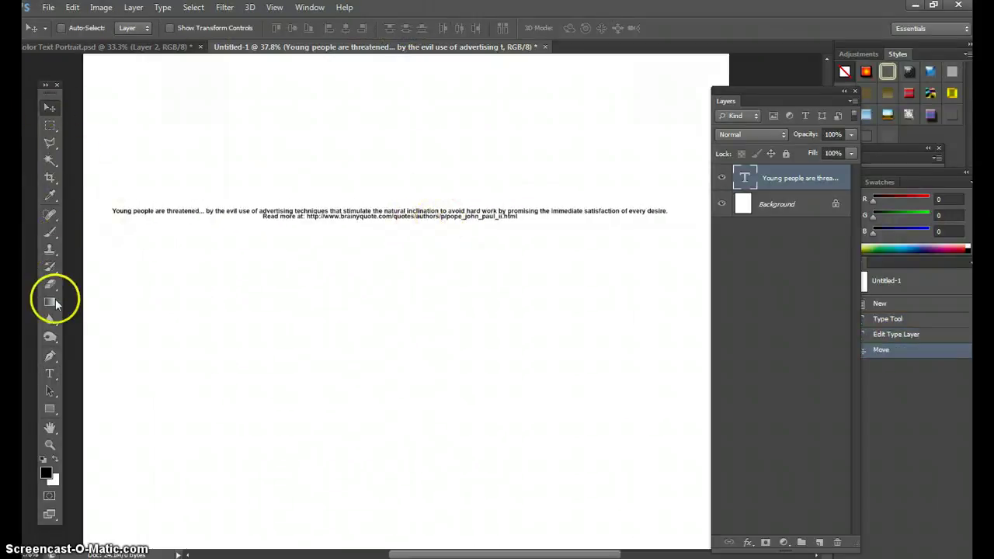
Step: Delete the "Read more at" web address line below the quote and commit the text edit
{"action": "left_click", "coordinate": [49, 374]}
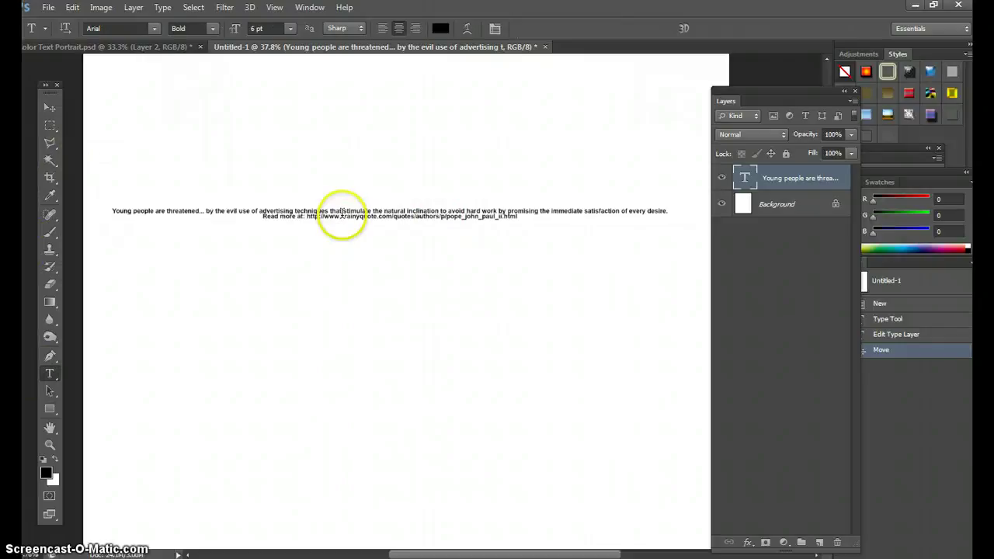
{"action": "left_click", "coordinate": [341, 212]}
{"action": "key", "text": "ctrl+a"}
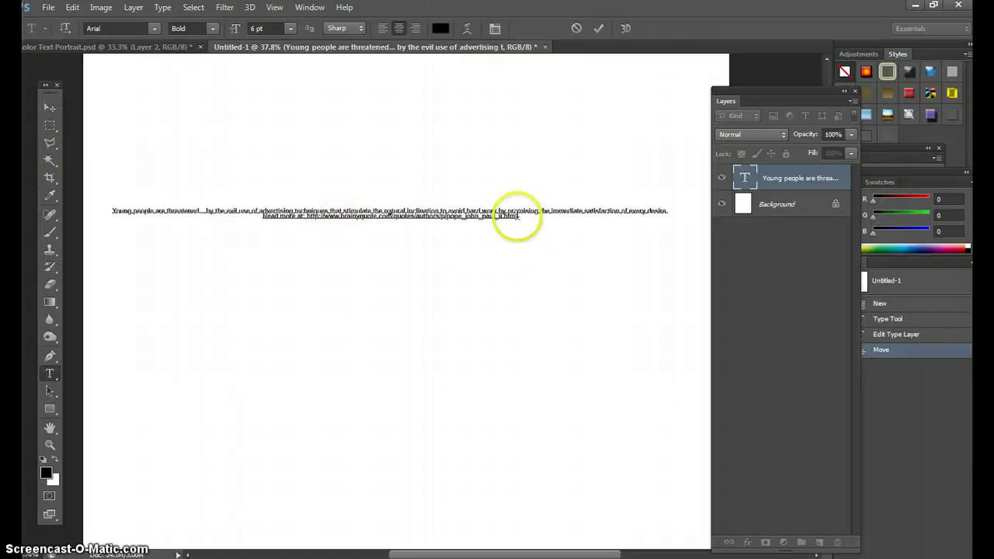
{"action": "triple_click", "coordinate": [519, 216]}
{"action": "key", "text": "BackSpace"}
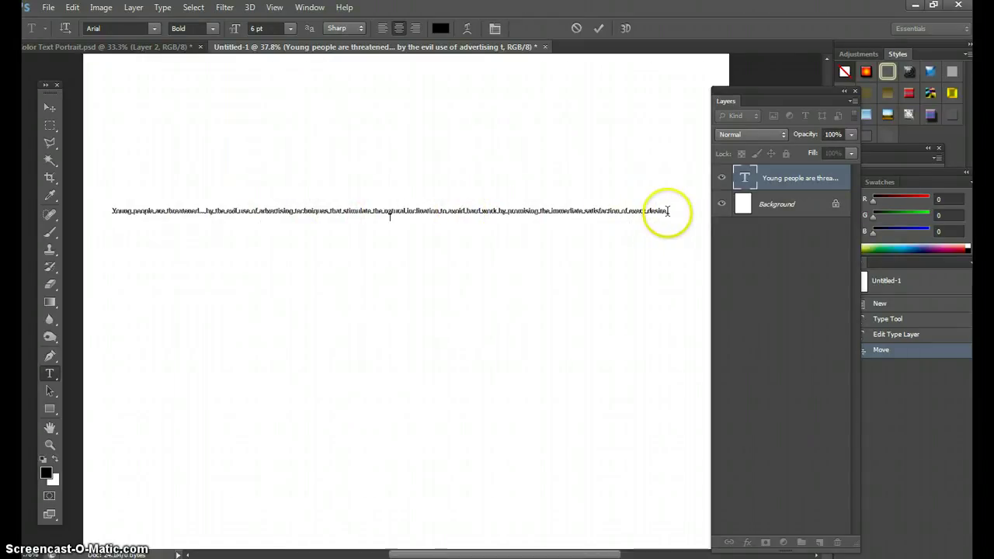
{"action": "left_click", "coordinate": [355, 210]}
{"action": "left_click", "coordinate": [56, 114]}
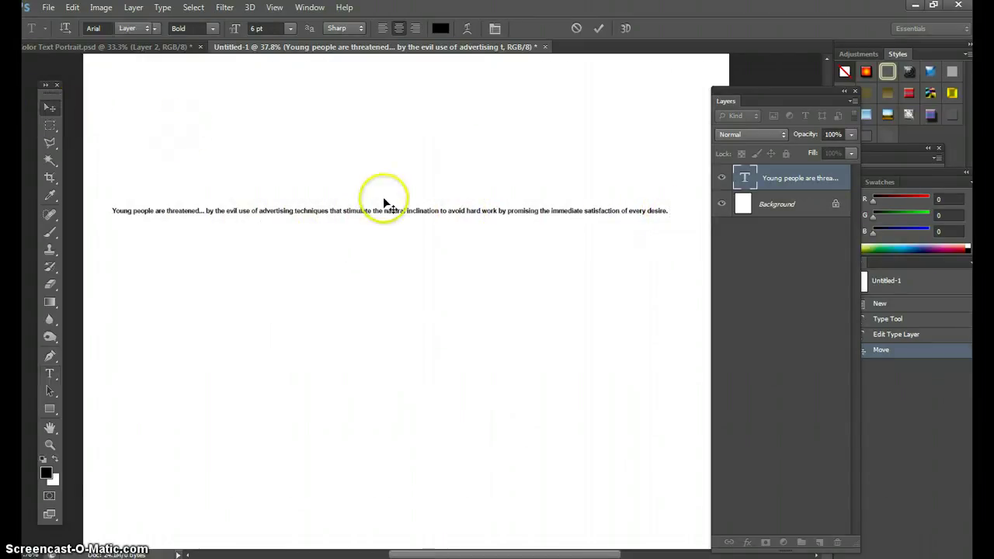
Step: Break the quote into three lines, after "techniques" and after "hard work", and set its font to Brush Script Std
{"action": "left_click", "coordinate": [49, 374]}
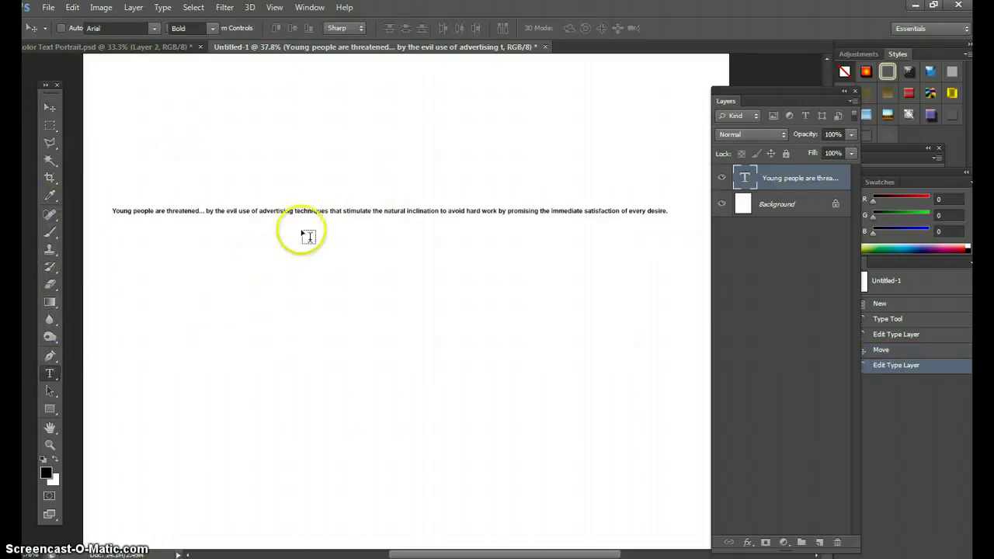
{"action": "left_click", "coordinate": [334, 211]}
{"action": "left_click", "coordinate": [331, 210]}
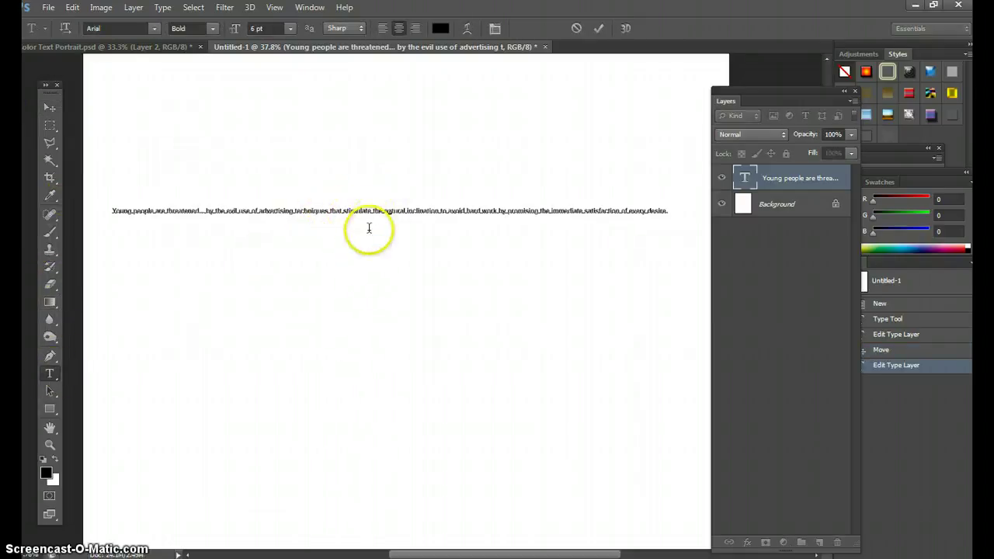
{"action": "key", "text": "Return"}
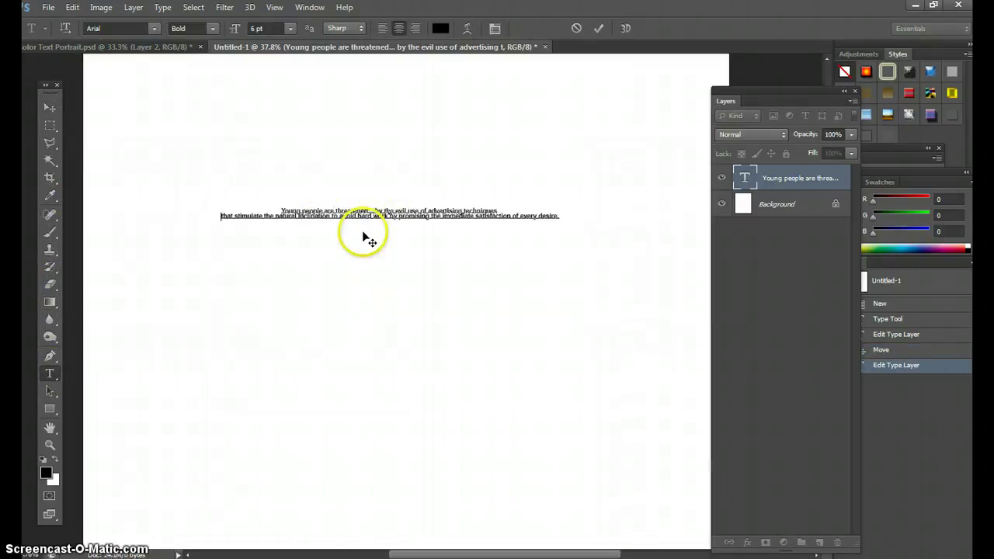
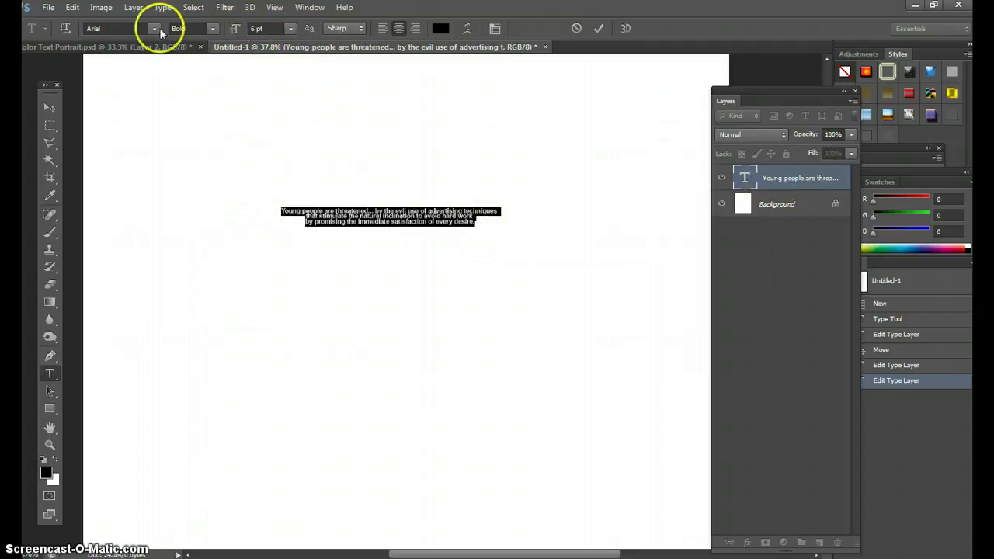
{"action": "left_click", "coordinate": [156, 31]}
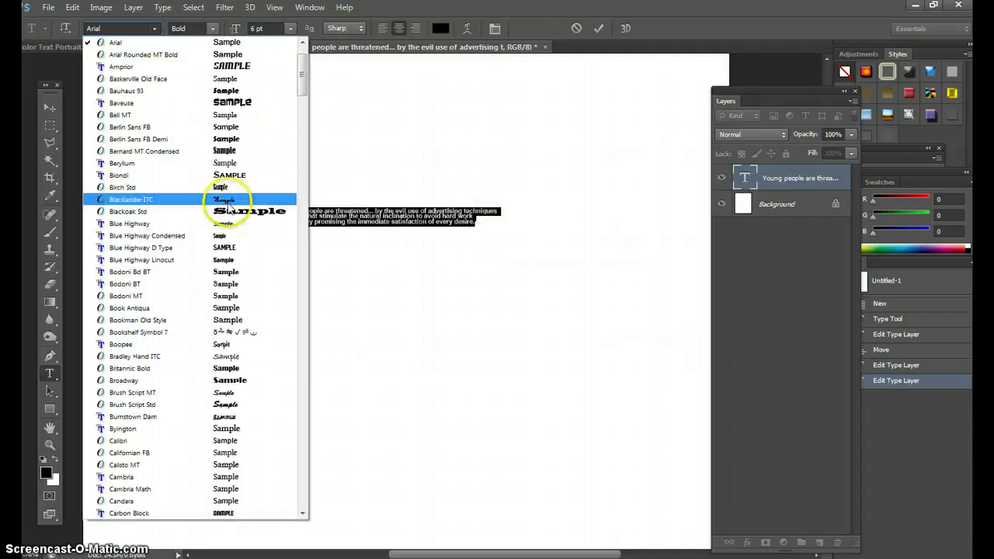
{"action": "left_click", "coordinate": [234, 405]}
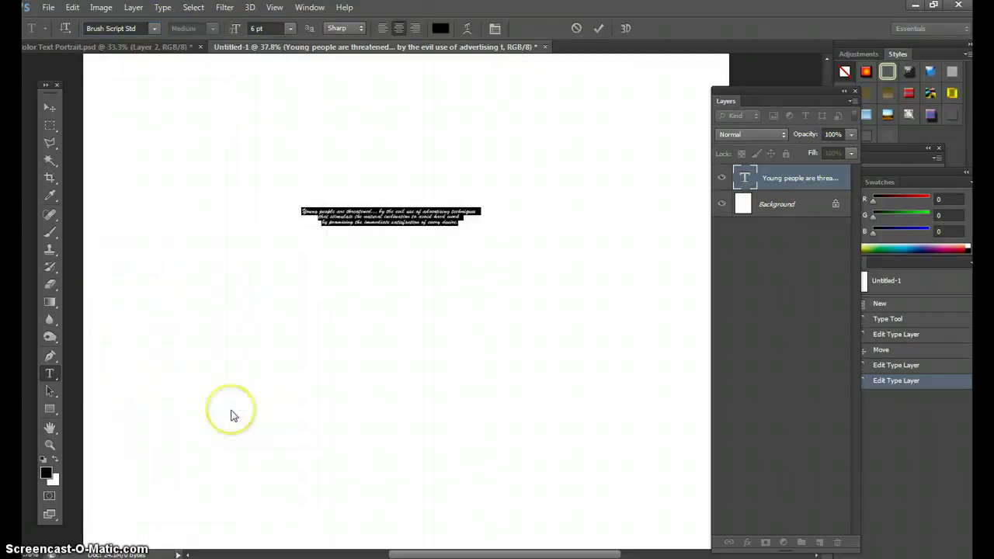
Step: Enlarge the quote with Free Transform to about 188% width and 420% height, and center it horizontally in the upper page
{"action": "left_click", "coordinate": [72, 7]}
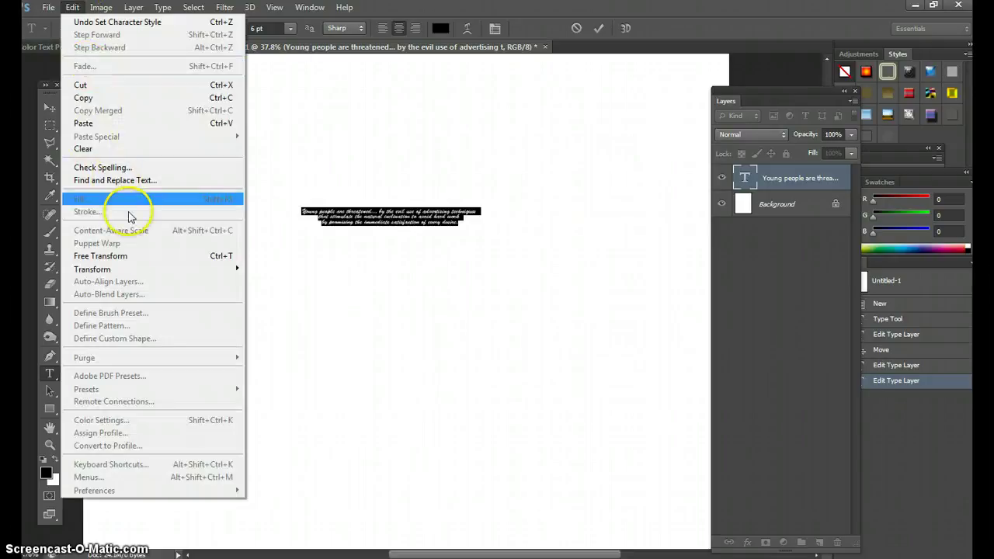
{"action": "left_click", "coordinate": [124, 256]}
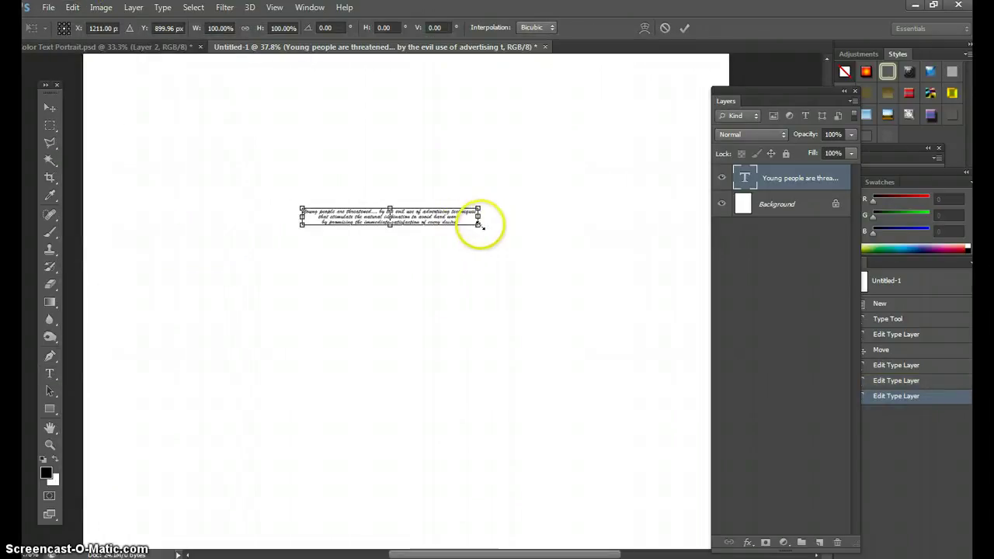
{"action": "left_click_drag", "start_coordinate": [479, 225], "coordinate": [634, 281]}
{"action": "left_click", "coordinate": [48, 106]}
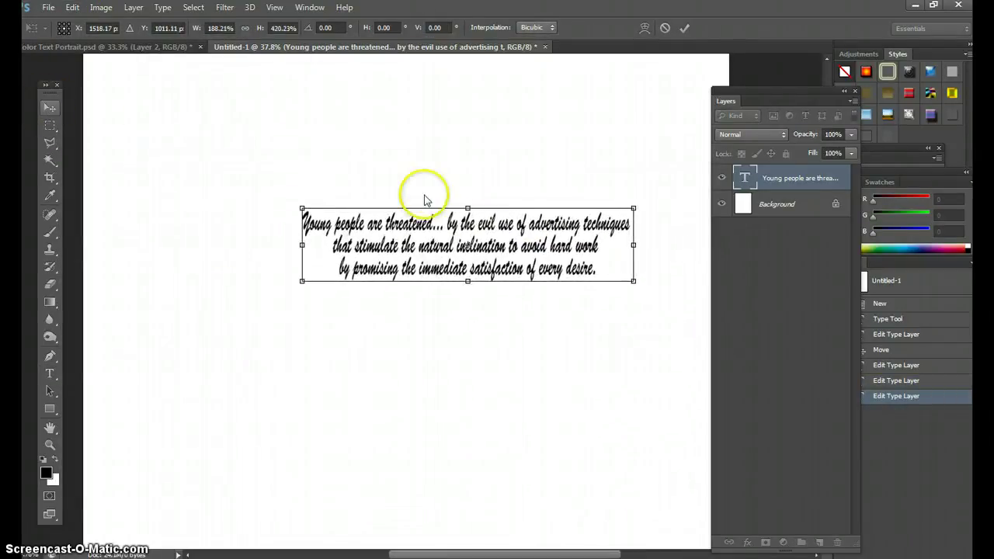
{"action": "left_click", "coordinate": [425, 225]}
{"action": "left_click_drag", "start_coordinate": [512, 238], "coordinate": [469, 197]}
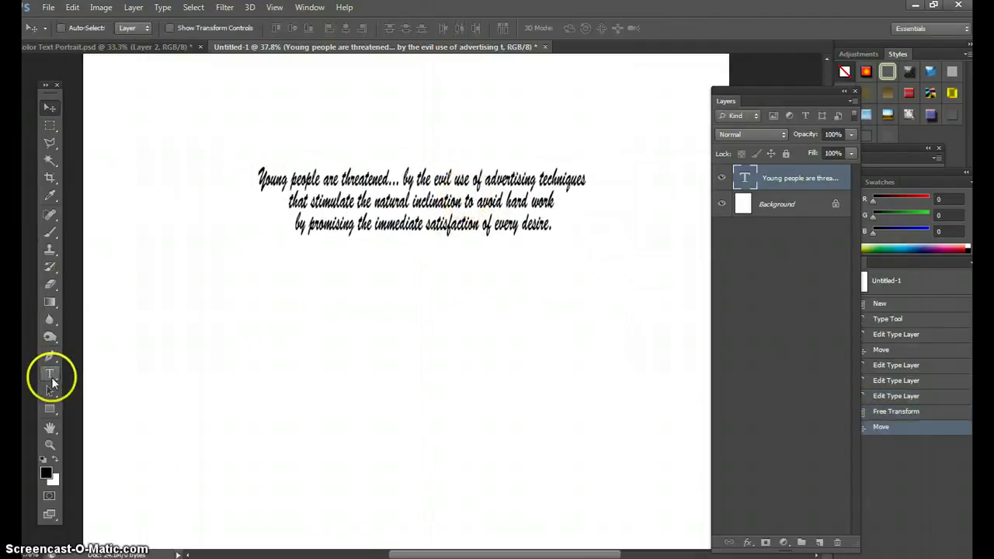
Step: Change the font of the whole quote to Cataneo Lt BT
{"action": "left_click", "coordinate": [49, 373]}
{"action": "left_click", "coordinate": [429, 226]}
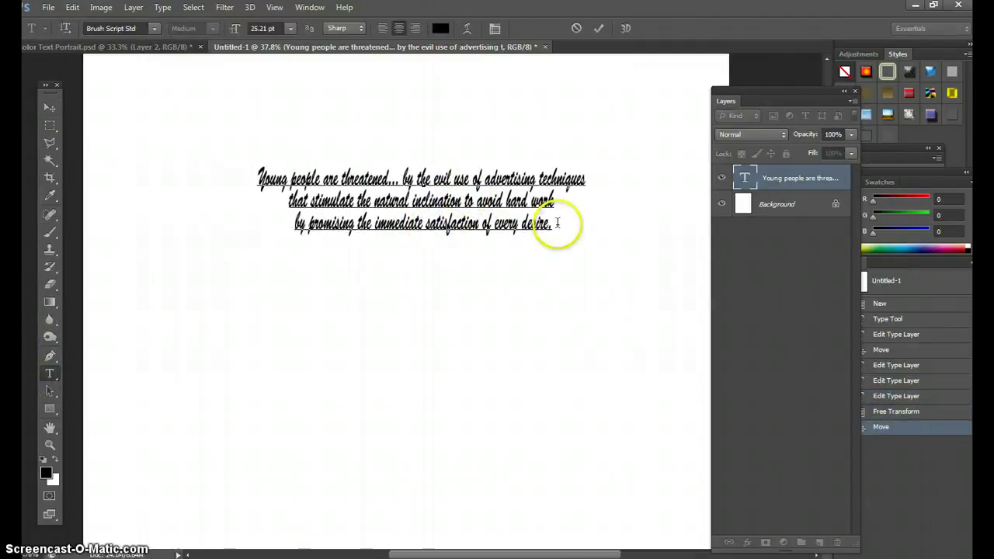
{"action": "left_click_drag", "start_coordinate": [558, 225], "coordinate": [271, 176]}
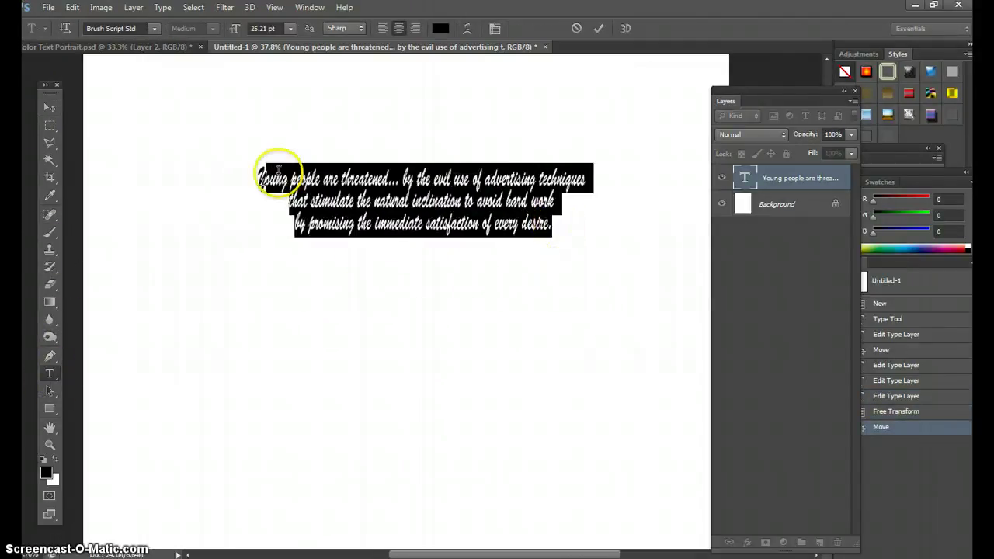
{"action": "left_click", "coordinate": [152, 27]}
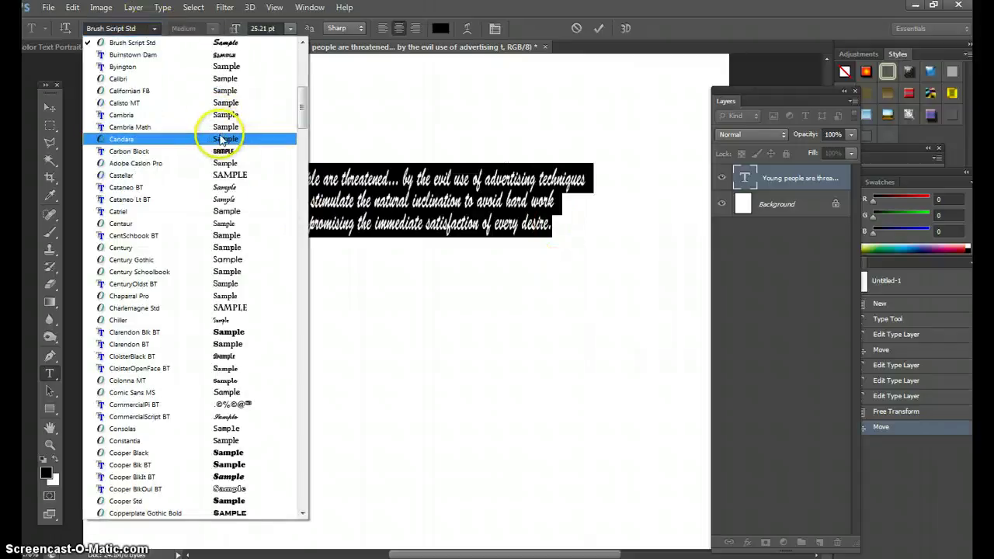
{"action": "left_click", "coordinate": [225, 199]}
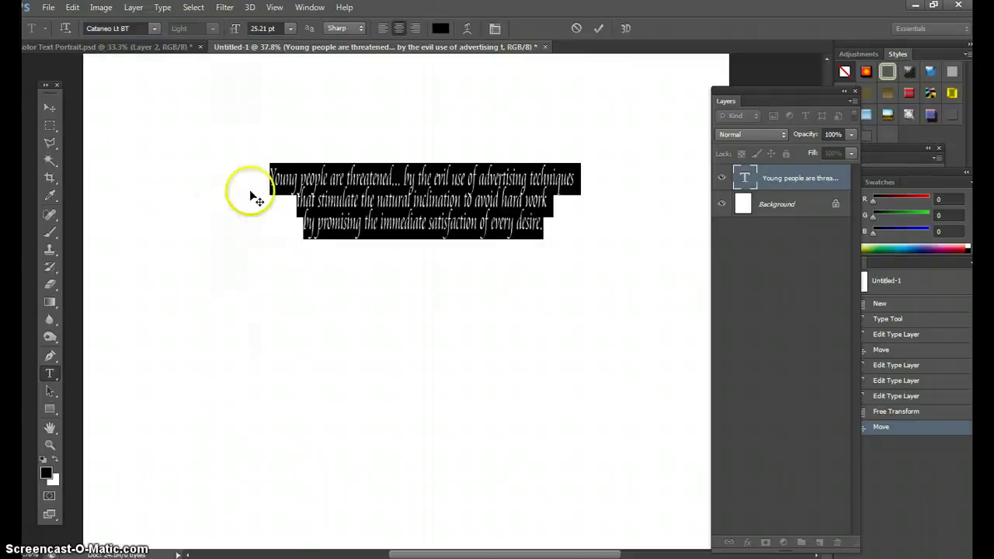
Step: Stretch the quote to about 138% width with Free Transform, reposition it near the top center of the page, and apply the transform
{"action": "left_click", "coordinate": [72, 7]}
{"action": "left_click", "coordinate": [124, 255]}
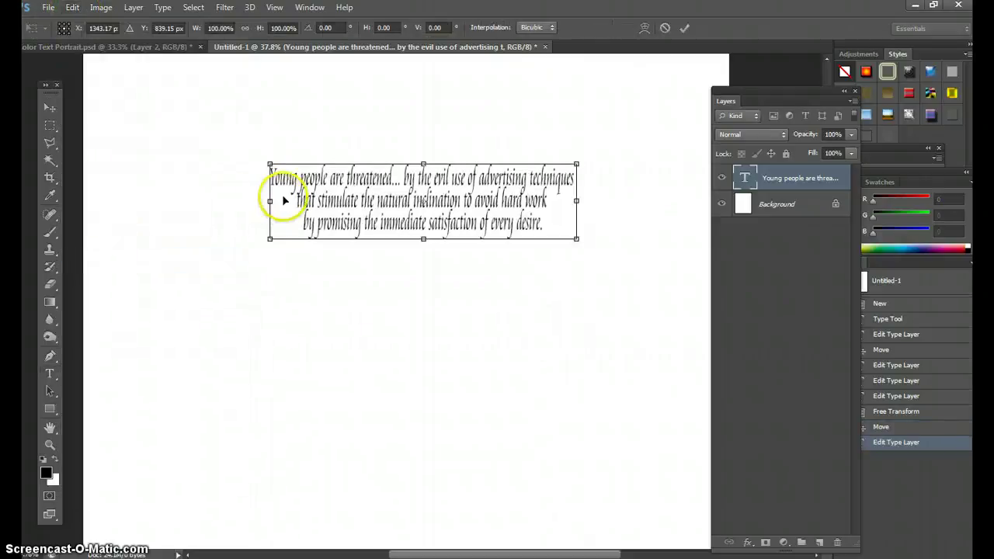
{"action": "left_click_drag", "start_coordinate": [267, 200], "coordinate": [153, 200]}
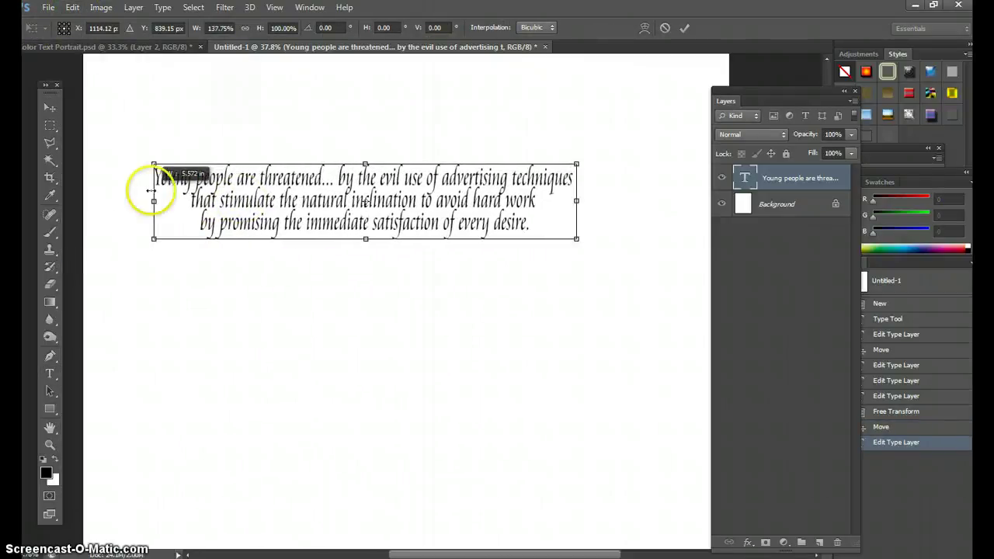
{"action": "left_click_drag", "start_coordinate": [366, 201], "coordinate": [419, 200]}
{"action": "left_click_drag", "start_coordinate": [493, 184], "coordinate": [476, 188]}
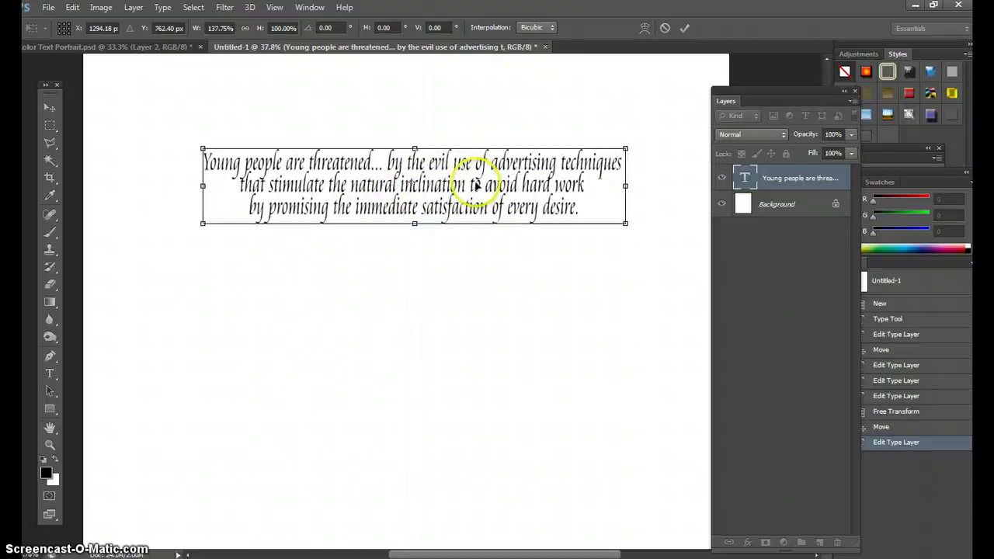
{"action": "left_click", "coordinate": [49, 107]}
{"action": "left_click", "coordinate": [371, 227]}
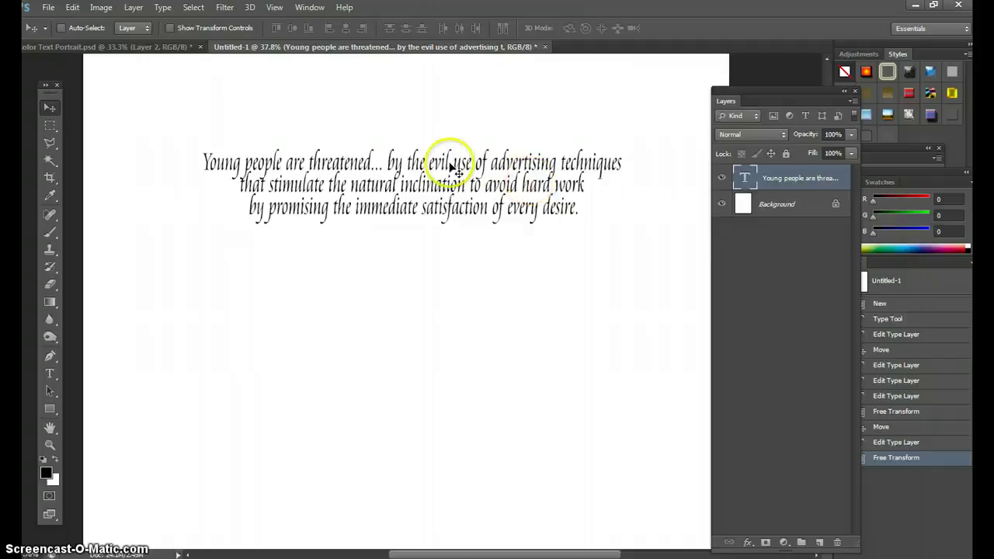
Step: Select the quote's text for editing and display the Character settings
{"action": "left_click", "coordinate": [49, 373]}
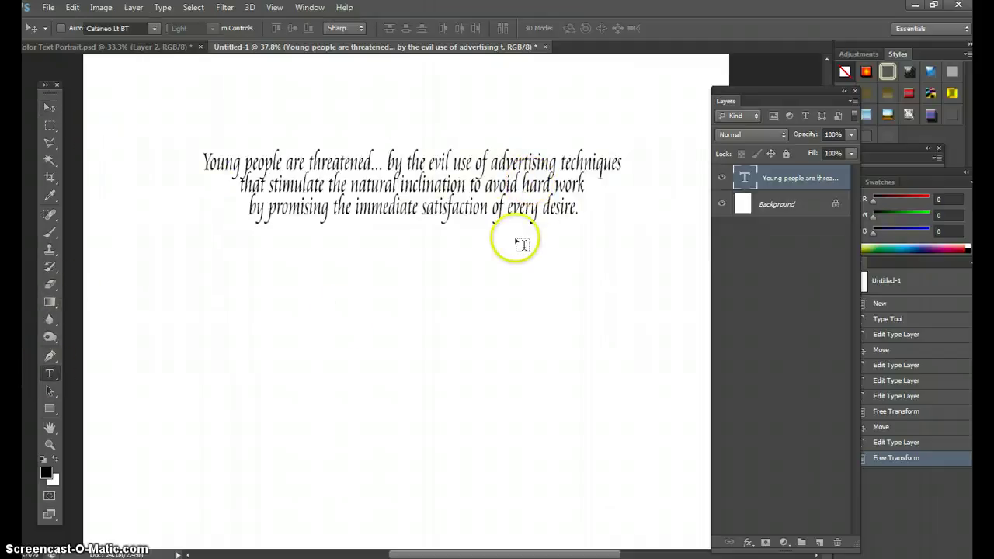
{"action": "left_click", "coordinate": [577, 223]}
{"action": "key", "text": "ctrl+a"}
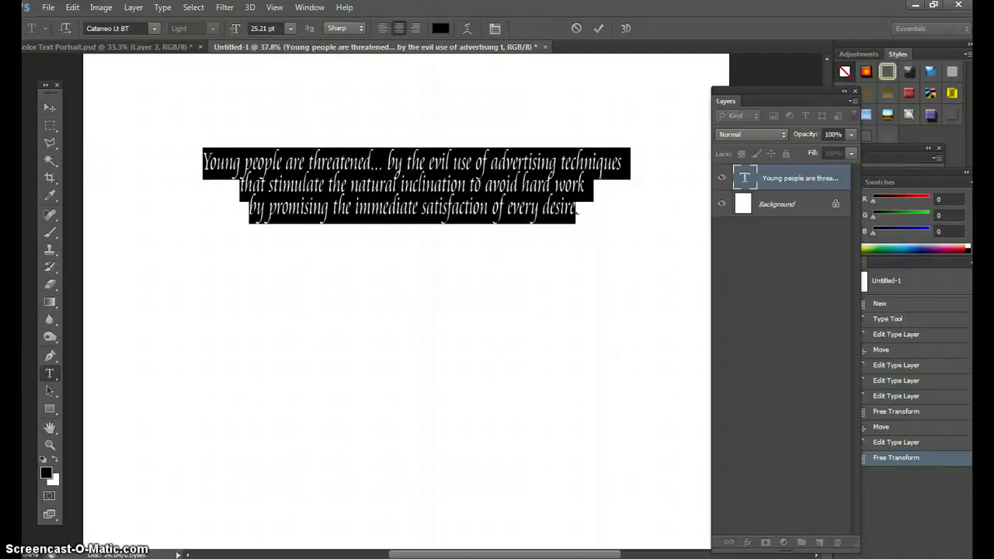
{"action": "left_click", "coordinate": [303, 7]}
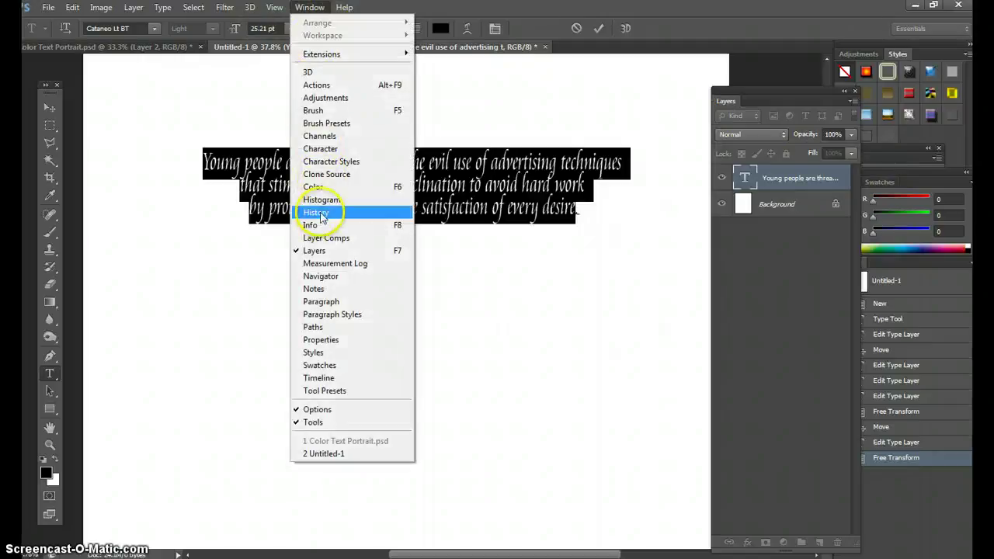
{"action": "left_click", "coordinate": [330, 148]}
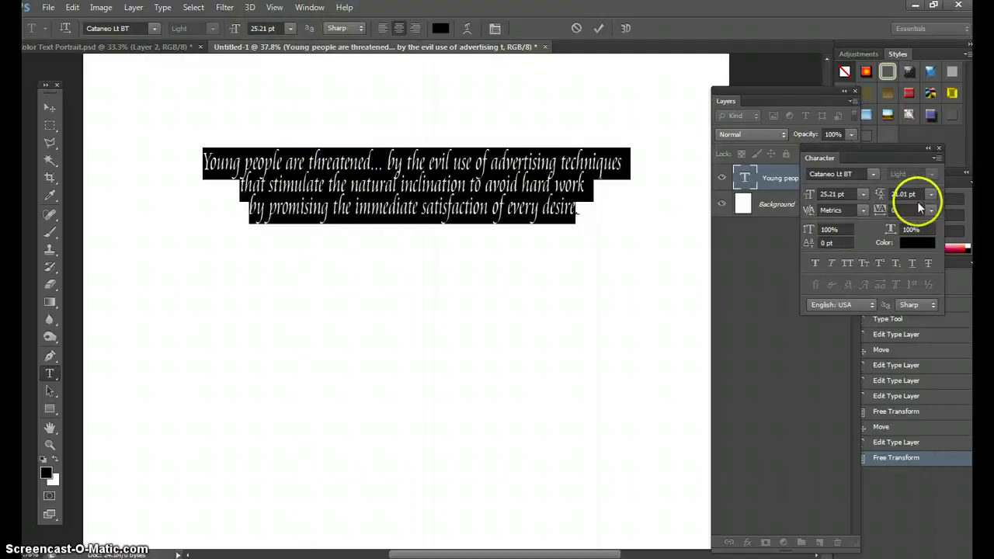
Step: Try leading values of 9, 12 and 18 pt on the quote text
{"action": "left_click", "coordinate": [933, 195]}
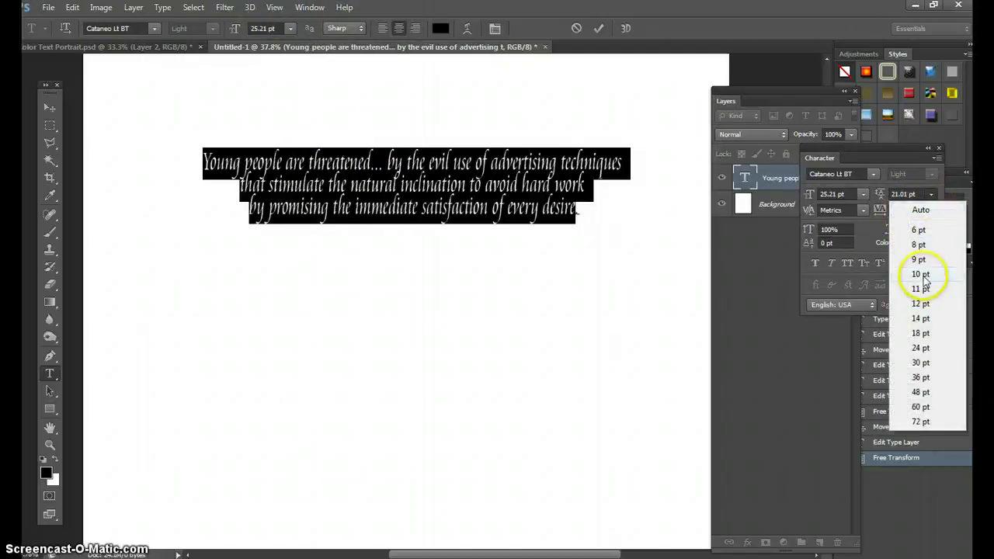
{"action": "left_click", "coordinate": [919, 259]}
{"action": "left_click", "coordinate": [931, 194]}
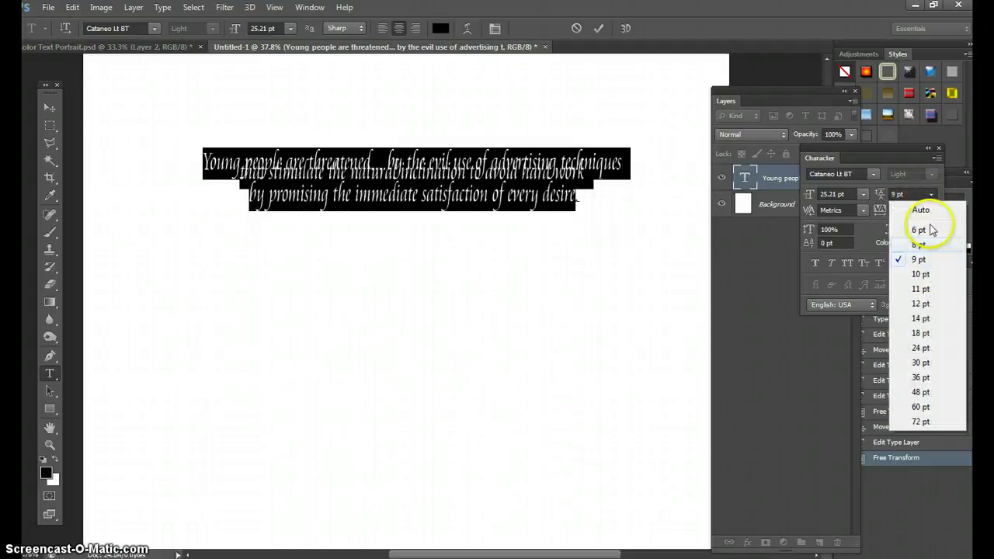
{"action": "left_click", "coordinate": [920, 304]}
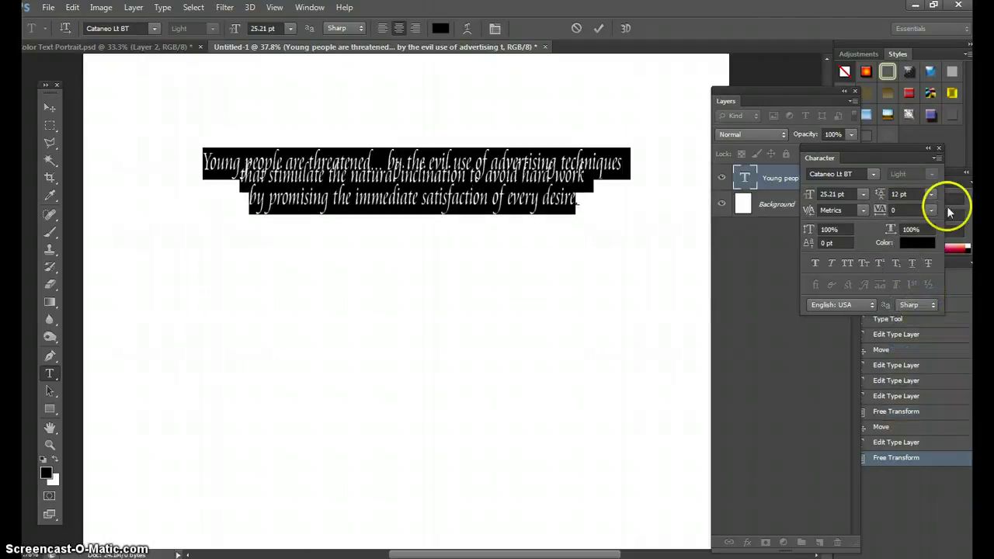
{"action": "left_click", "coordinate": [932, 194]}
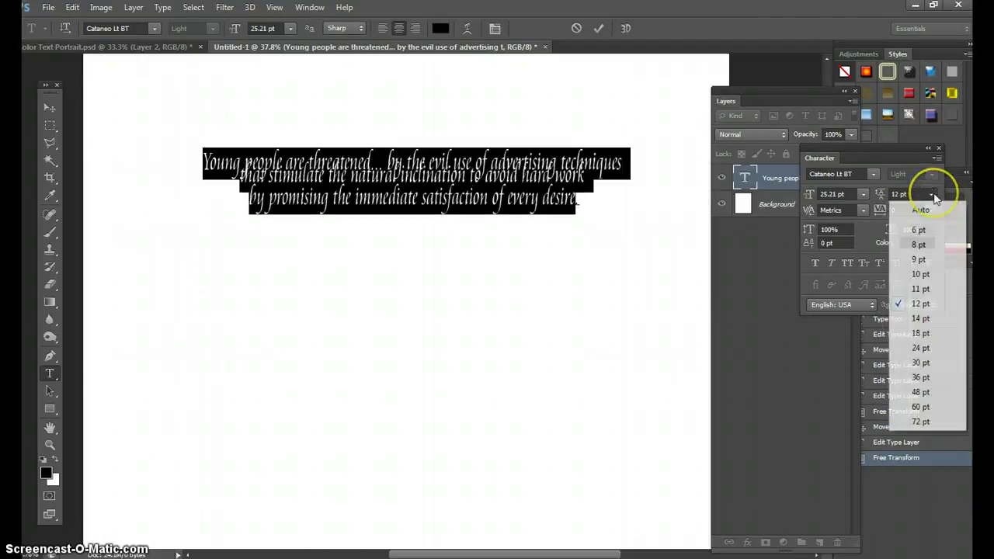
{"action": "left_click", "coordinate": [921, 334]}
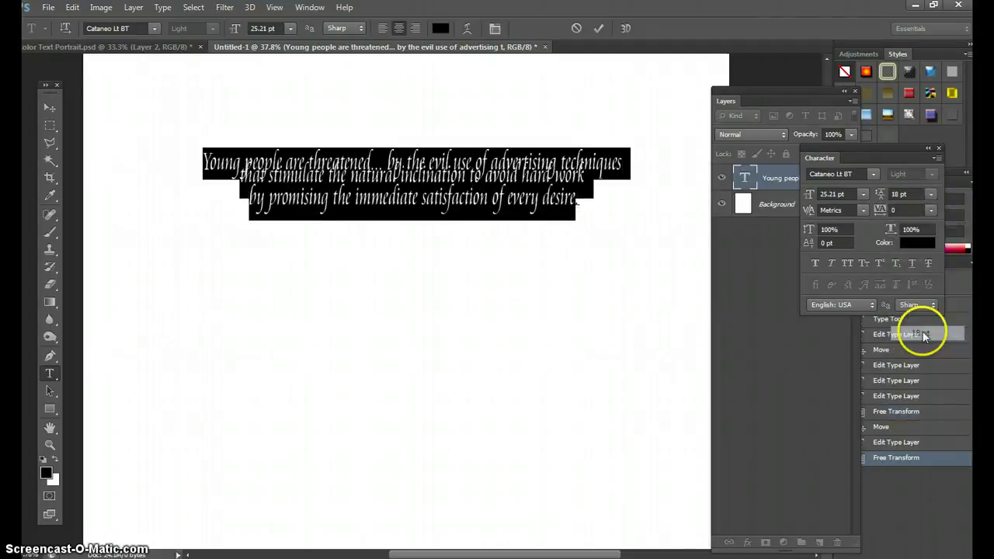
{"action": "left_click", "coordinate": [55, 108]}
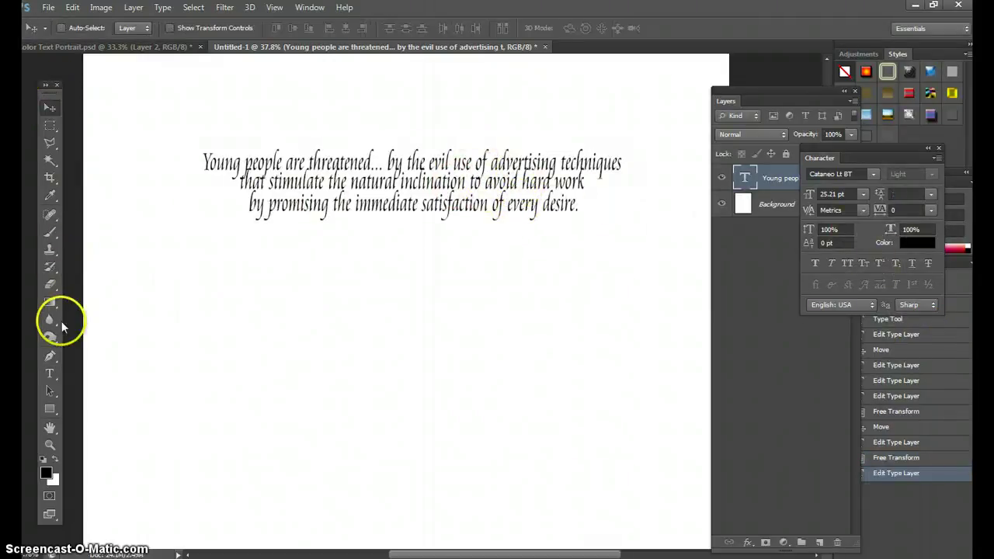
Step: Set the leading of the entire quote to 24 pt and commit the text edit
{"action": "left_click", "coordinate": [50, 373]}
{"action": "left_click", "coordinate": [568, 210]}
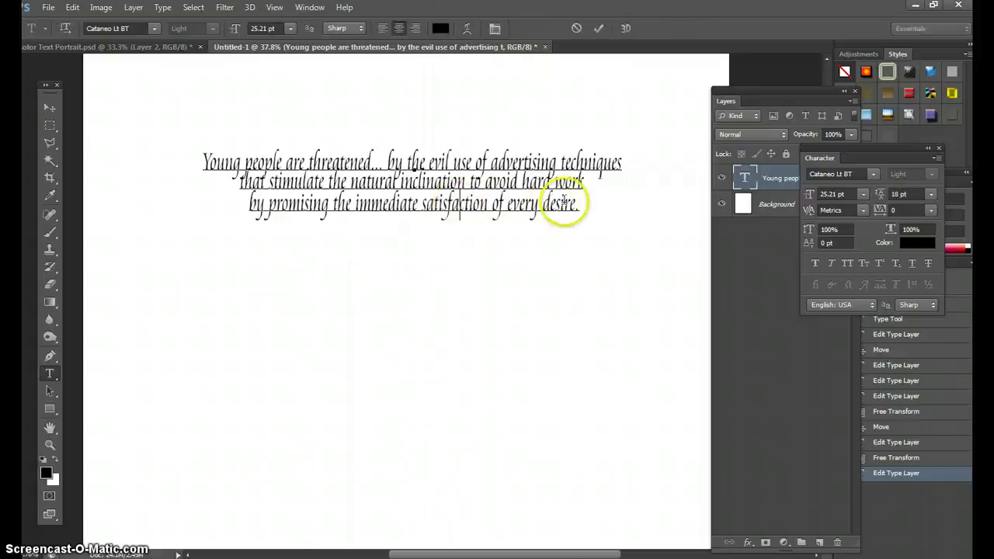
{"action": "key", "text": "ctrl+a"}
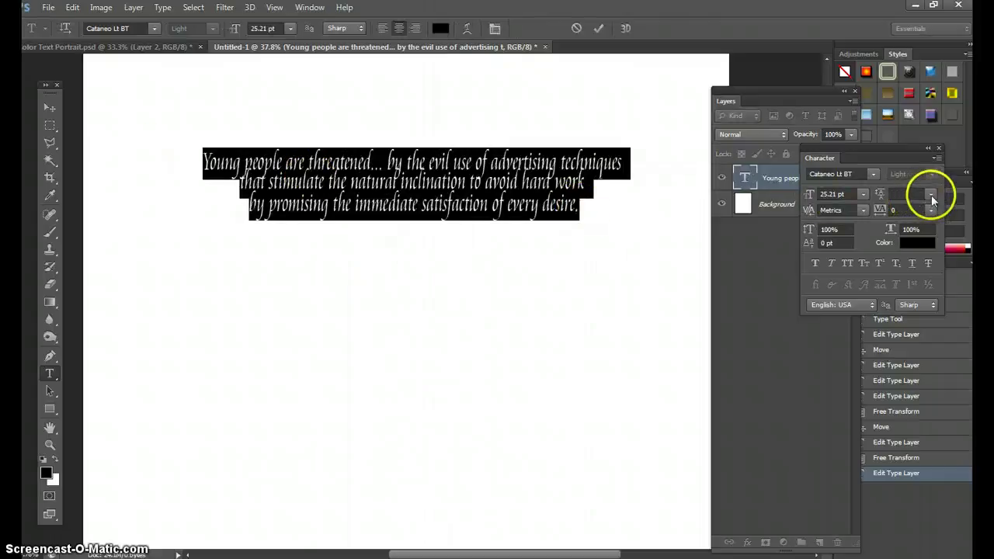
{"action": "left_click", "coordinate": [931, 194]}
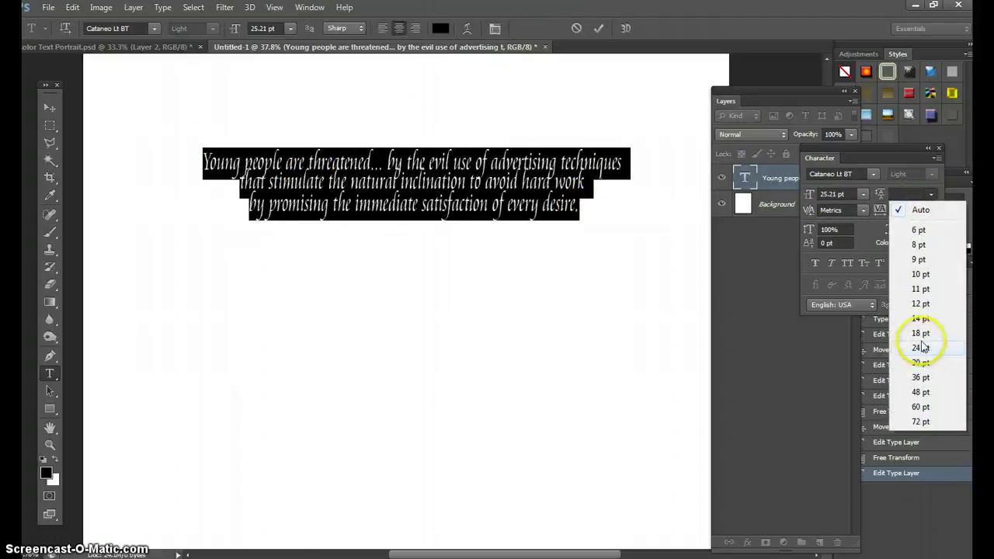
{"action": "left_click", "coordinate": [922, 350]}
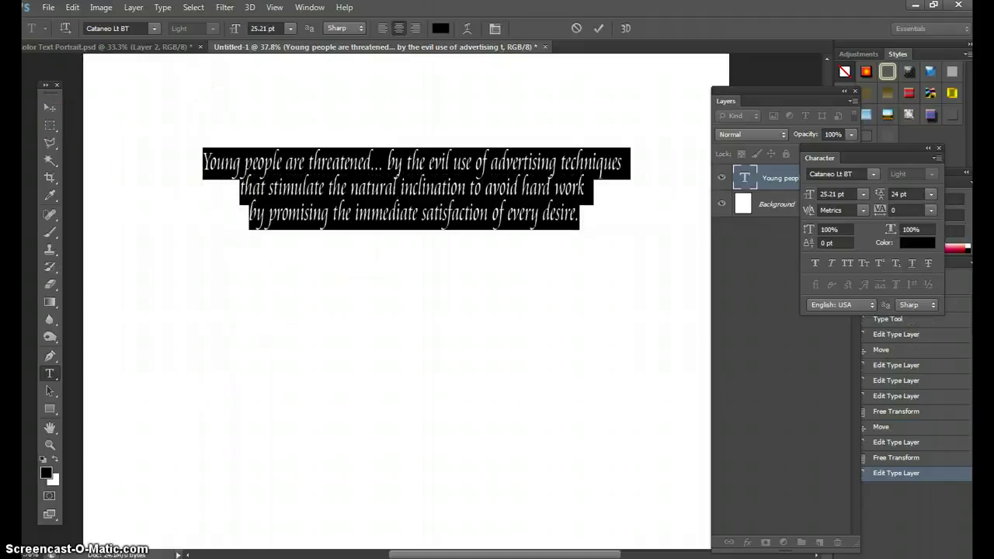
{"action": "left_click", "coordinate": [62, 107]}
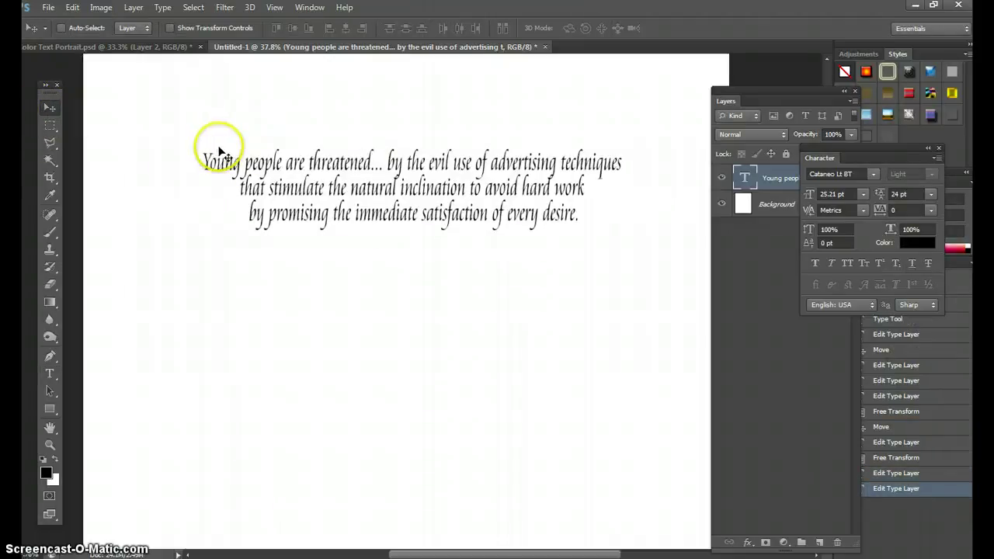
Step: Select a rectangular area around the three-line quote and define it as a brush preset named "quote"
{"action": "left_click", "coordinate": [46, 128]}
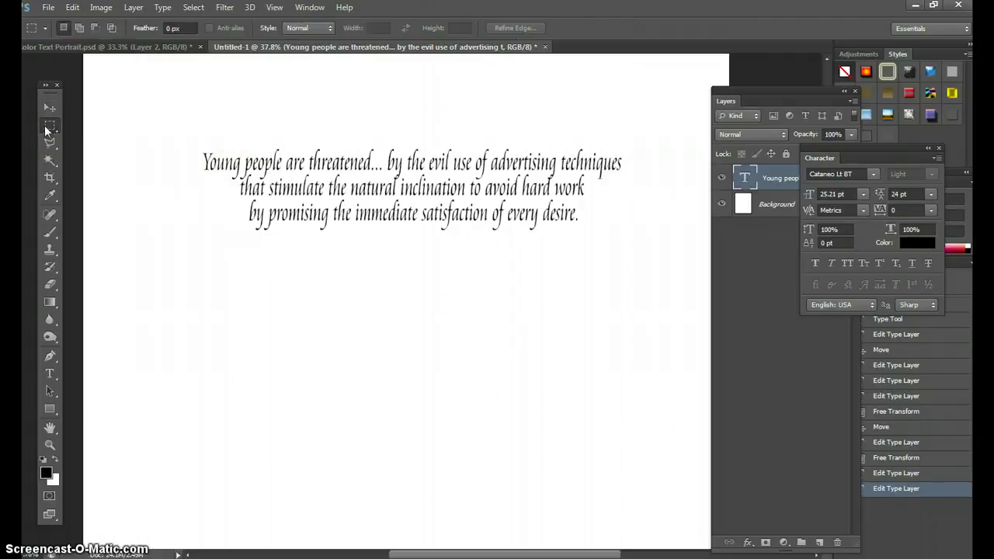
{"action": "left_click_drag", "start_coordinate": [185, 135], "coordinate": [666, 249]}
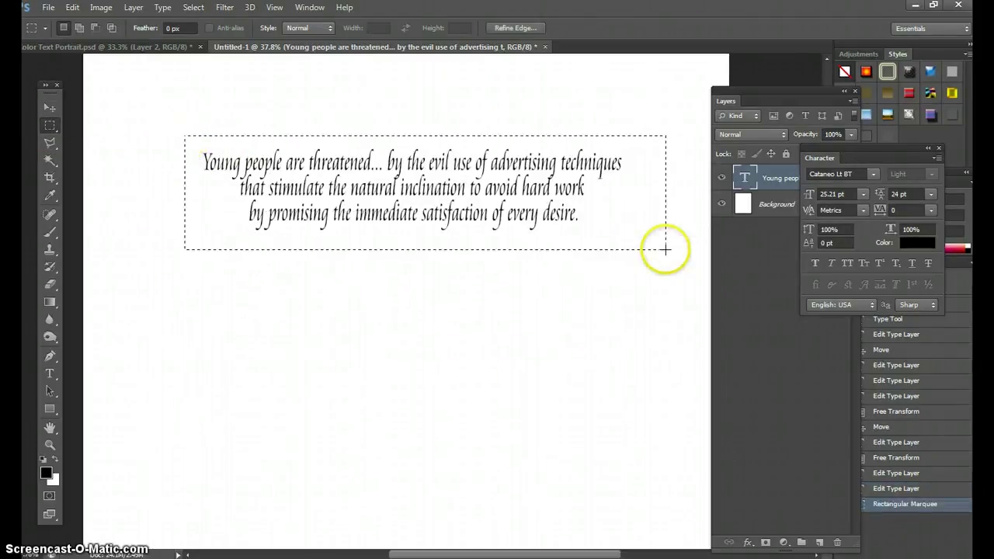
{"action": "left_click", "coordinate": [72, 8]}
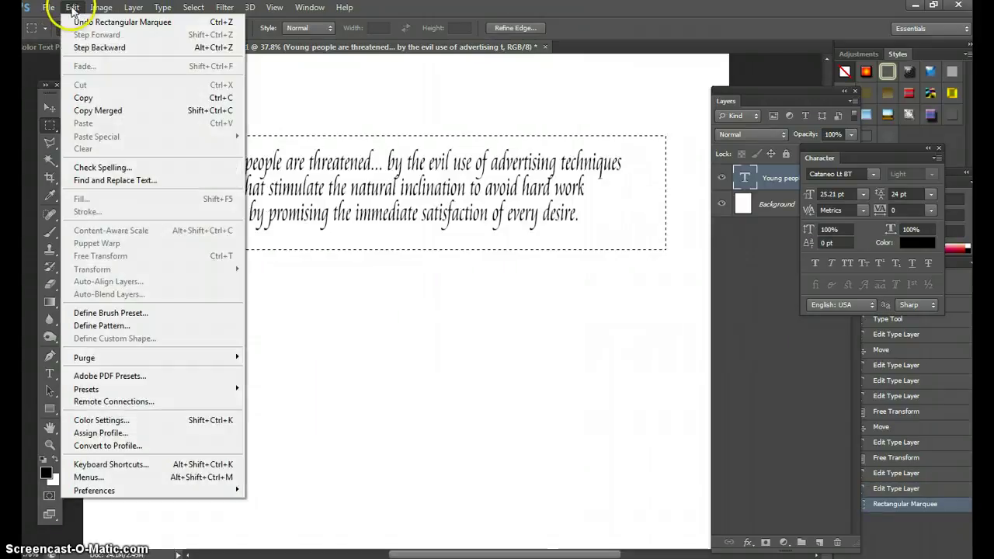
{"action": "left_click", "coordinate": [103, 314]}
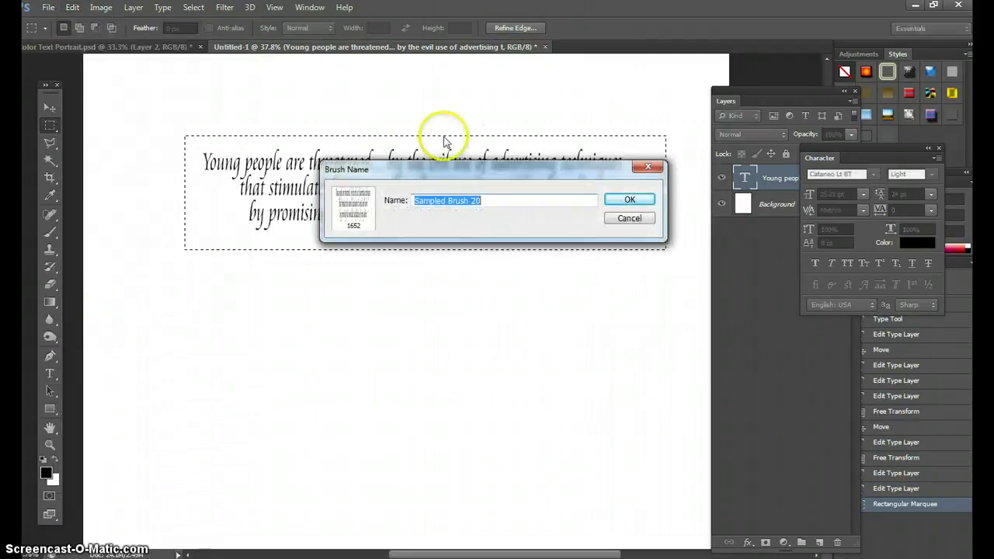
{"action": "type", "text": "quote"}
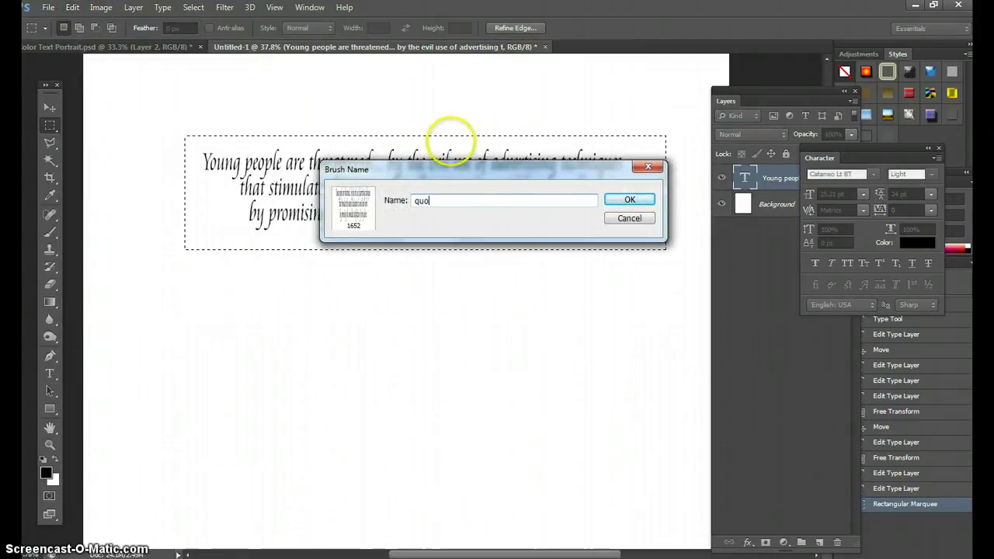
{"action": "left_click", "coordinate": [627, 201]}
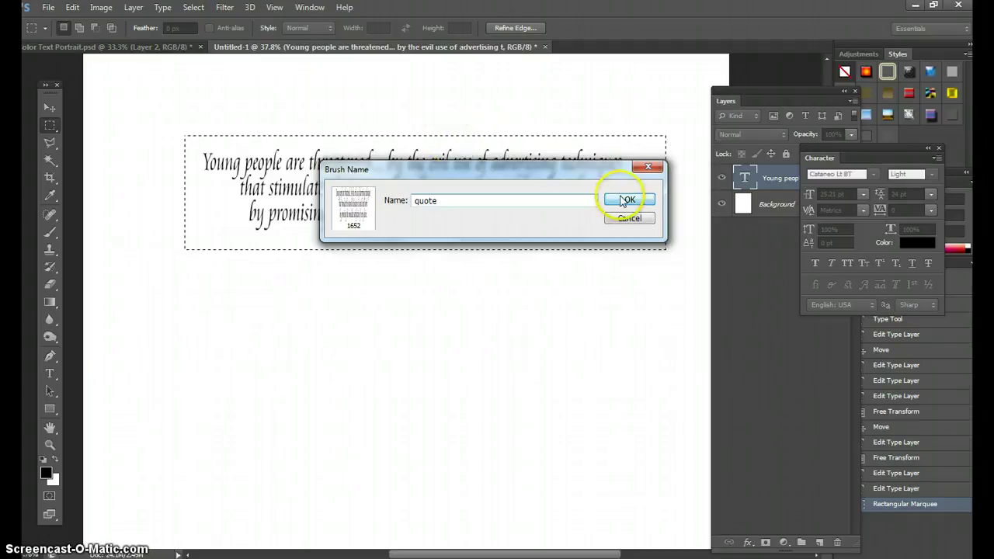
Step: Return to the Color Text Portrait.psd document and move the Character settings aside to uncover the layer list
{"action": "left_click", "coordinate": [104, 48]}
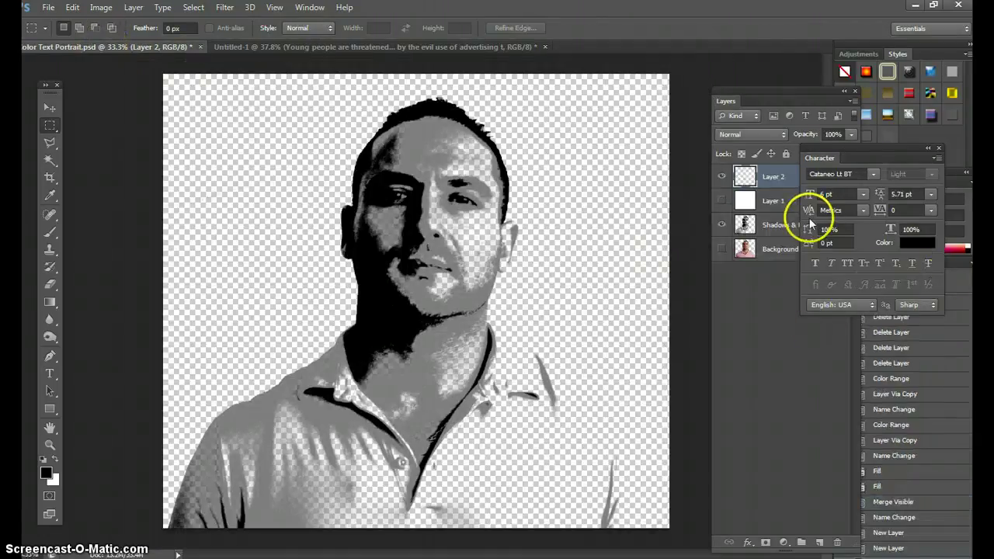
{"action": "left_click_drag", "start_coordinate": [865, 149], "coordinate": [933, 162]}
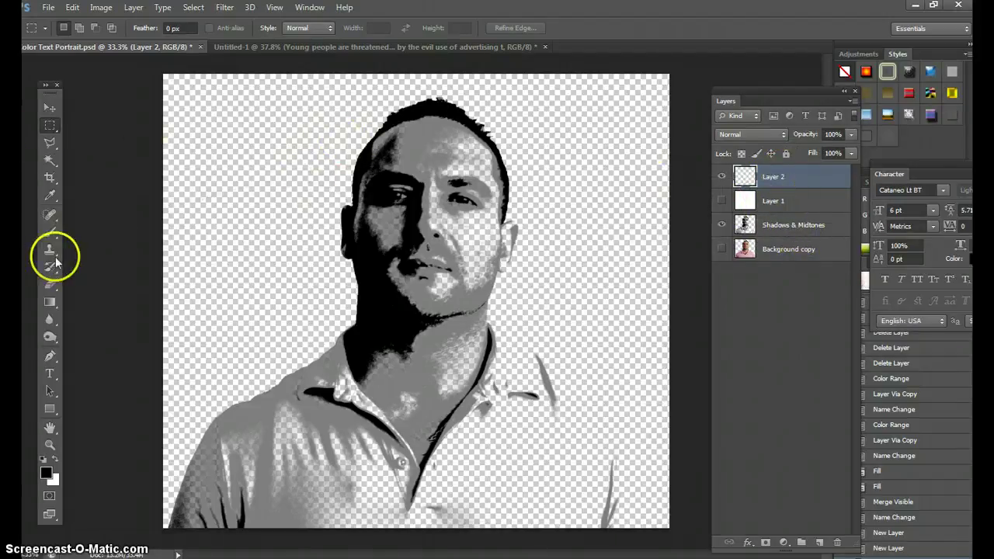
Step: Activate the Brush tool and choose the custom quote brush tip at the end of the brush presets
{"action": "left_click", "coordinate": [49, 232]}
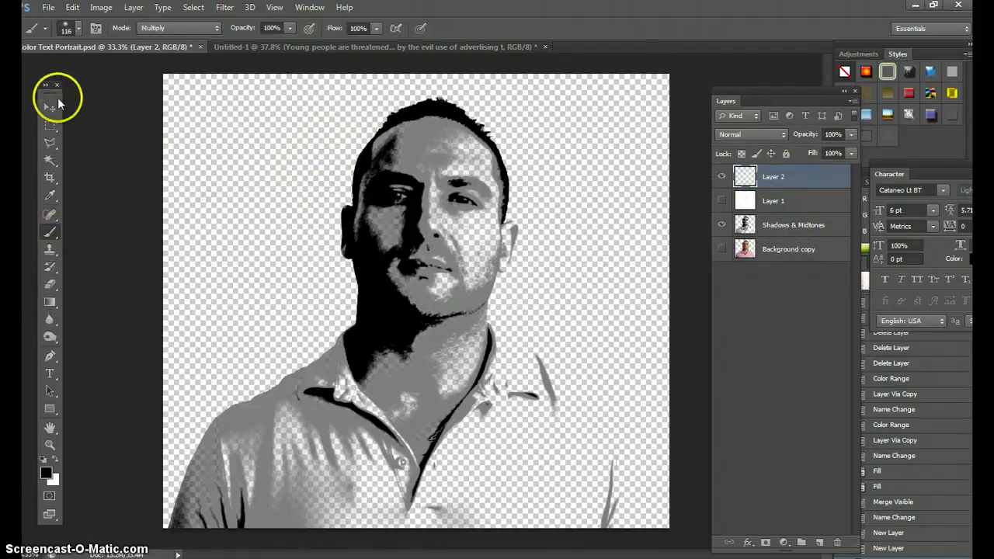
{"action": "left_click", "coordinate": [80, 29]}
{"action": "left_click_drag", "start_coordinate": [260, 183], "coordinate": [251, 270]}
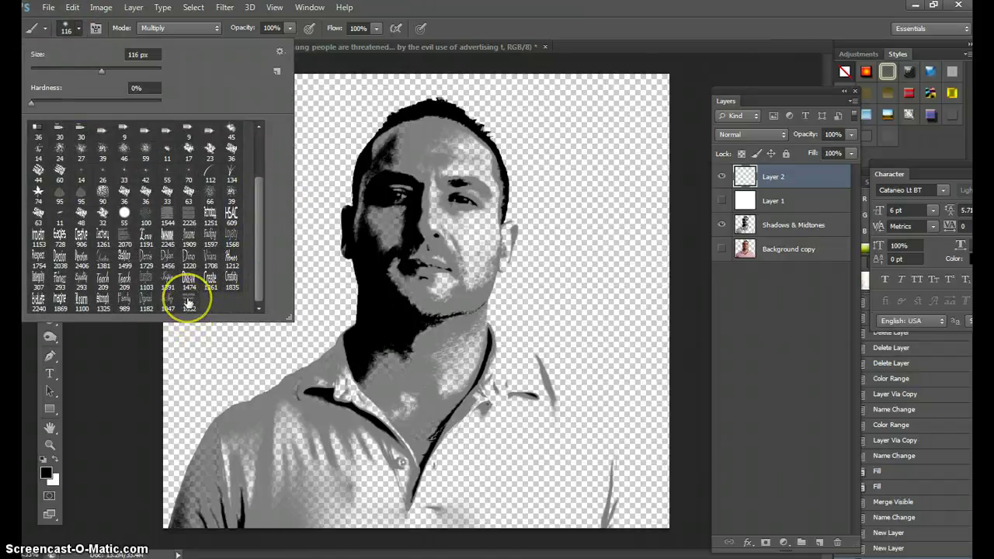
{"action": "left_click", "coordinate": [189, 303]}
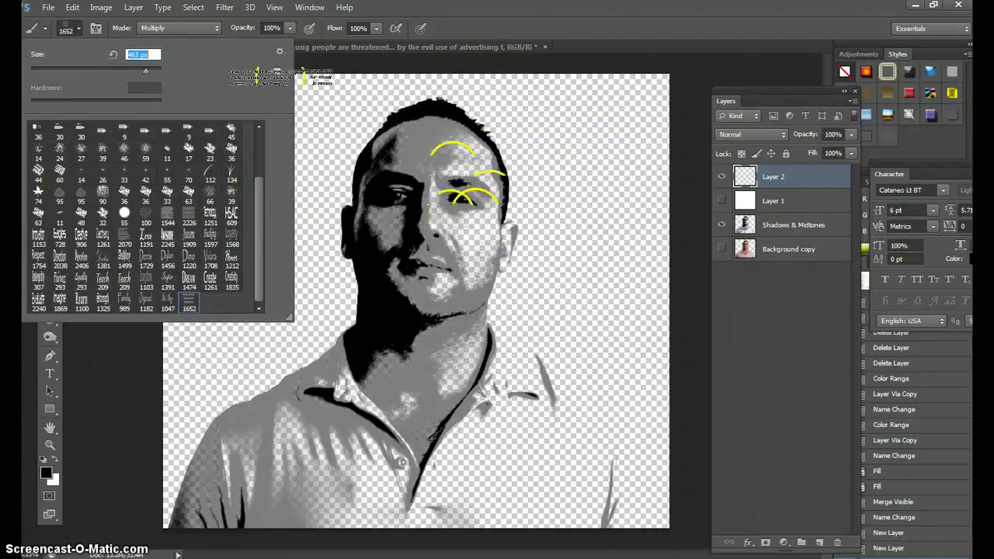
Step: Set the quote brush size to 1200 px
{"action": "left_click", "coordinate": [150, 71]}
{"action": "mouse_move", "coordinate": [150, 75]}
{"action": "left_mouse_down"}
{"action": "mouse_move", "coordinate": [412, 148]}
{"action": "mouse_move", "coordinate": [259, 96]}
{"action": "left_mouse_up"}
{"action": "mouse_move", "coordinate": [152, 70]}
{"action": "left_mouse_down"}
{"action": "mouse_move", "coordinate": [277, 64]}
{"action": "mouse_move", "coordinate": [243, 97]}
{"action": "left_mouse_up"}
{"action": "mouse_move", "coordinate": [150, 72]}
{"action": "left_mouse_down"}
{"action": "mouse_move", "coordinate": [381, 148]}
{"action": "mouse_move", "coordinate": [153, 90]}
{"action": "left_mouse_up"}
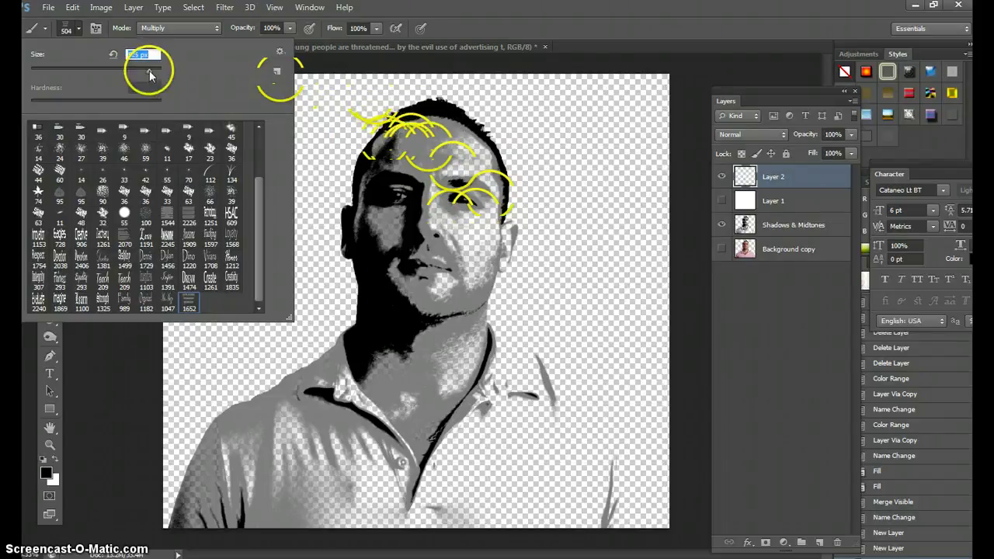
{"action": "type", "text": "1200"}
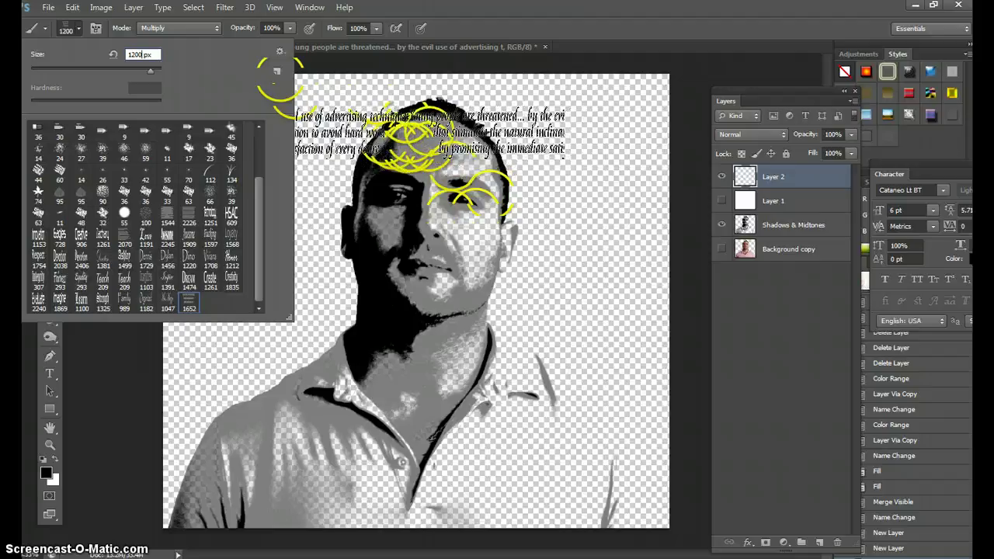
{"action": "key", "text": "Return"}
Step: Stamp the quote brush repeatedly in black on Layer 2 until the text covers the whole portrait from head to shirt
{"action": "left_click", "coordinate": [424, 221]}
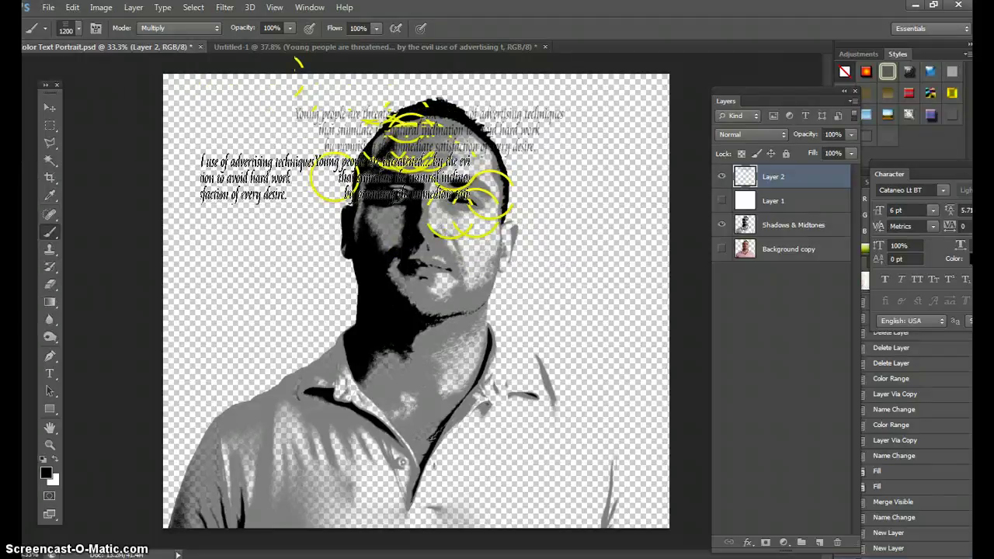
{"action": "left_click", "coordinate": [331, 179]}
{"action": "left_click", "coordinate": [541, 190]}
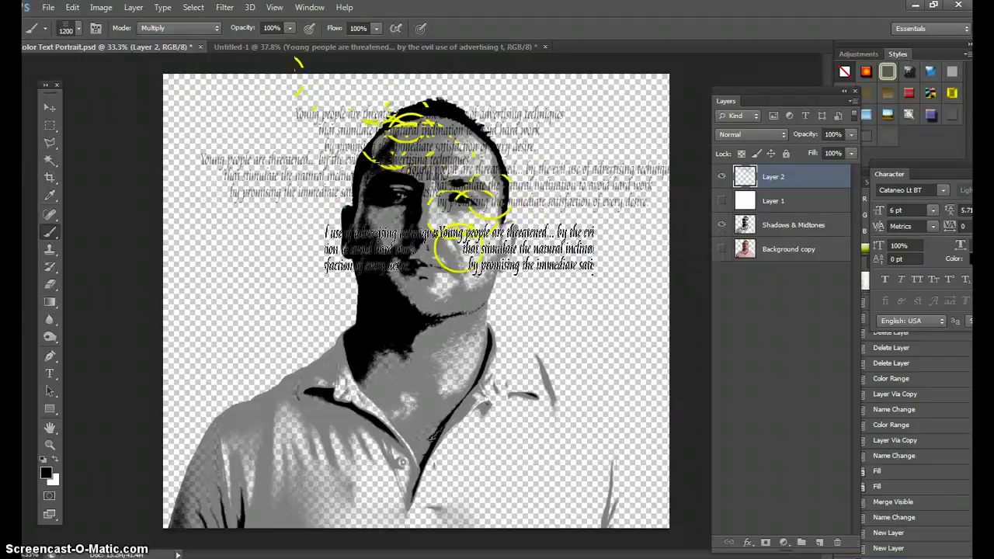
{"action": "left_click", "coordinate": [398, 225]}
{"action": "left_click", "coordinate": [302, 272]}
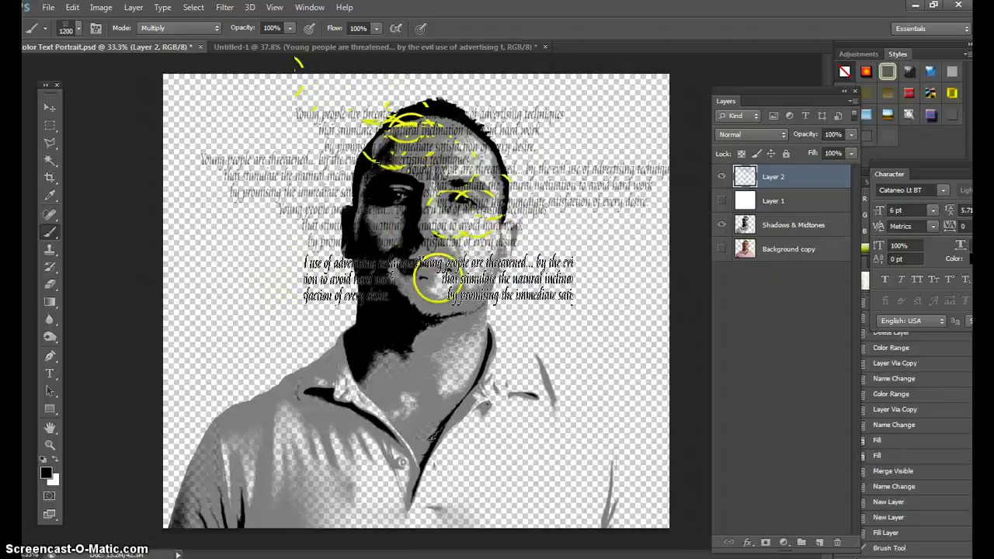
{"action": "left_click", "coordinate": [536, 281]}
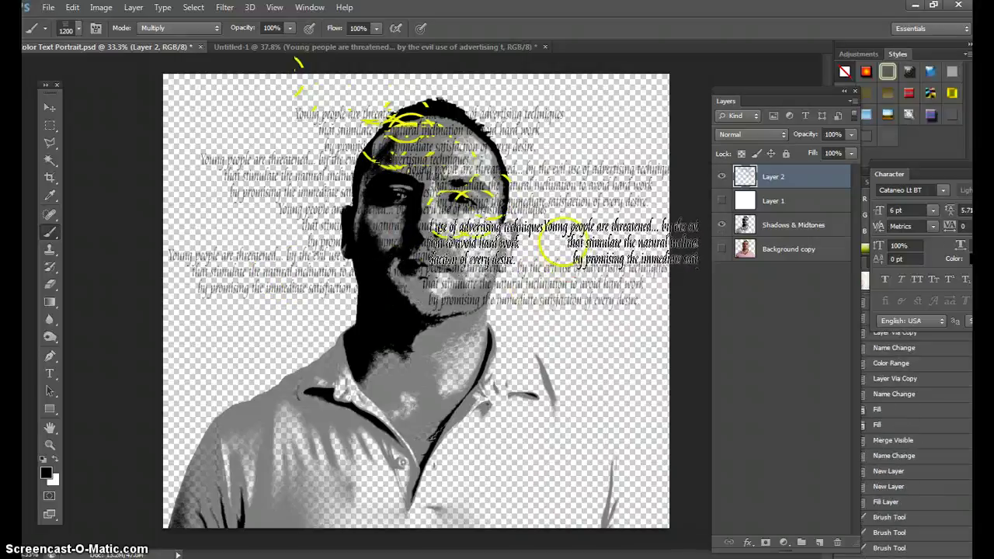
{"action": "left_click", "coordinate": [558, 247]}
{"action": "left_click", "coordinate": [315, 309]}
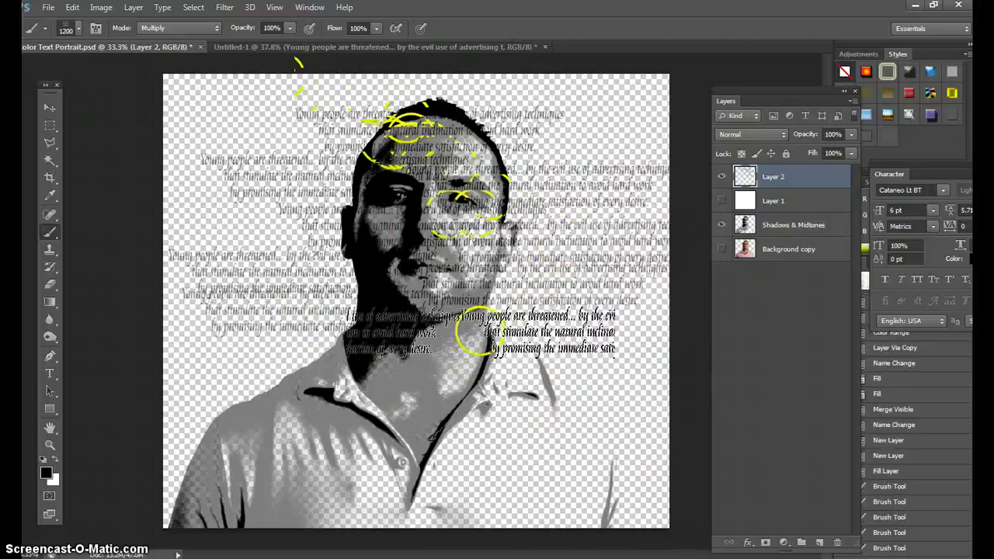
{"action": "left_click", "coordinate": [456, 373]}
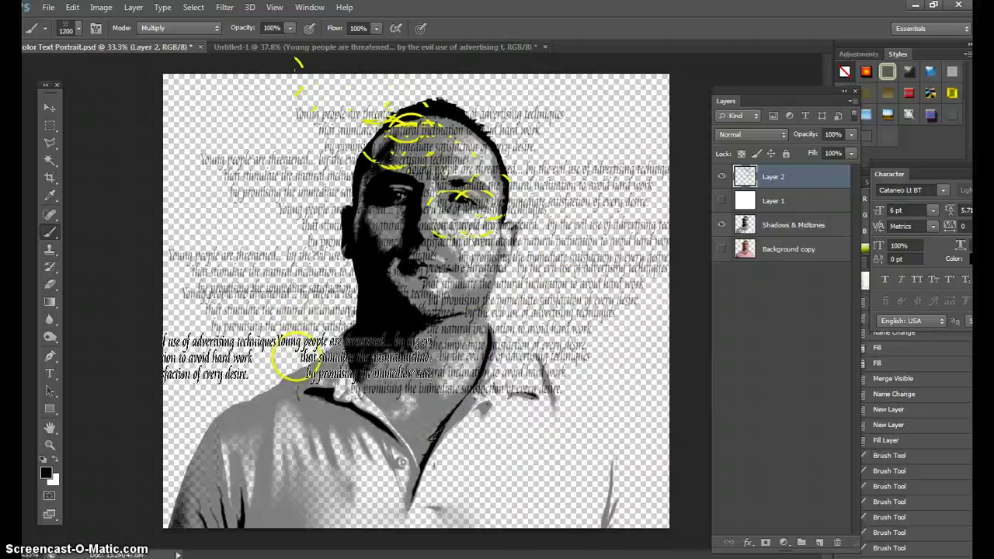
{"action": "left_click", "coordinate": [180, 354]}
{"action": "left_click", "coordinate": [297, 421]}
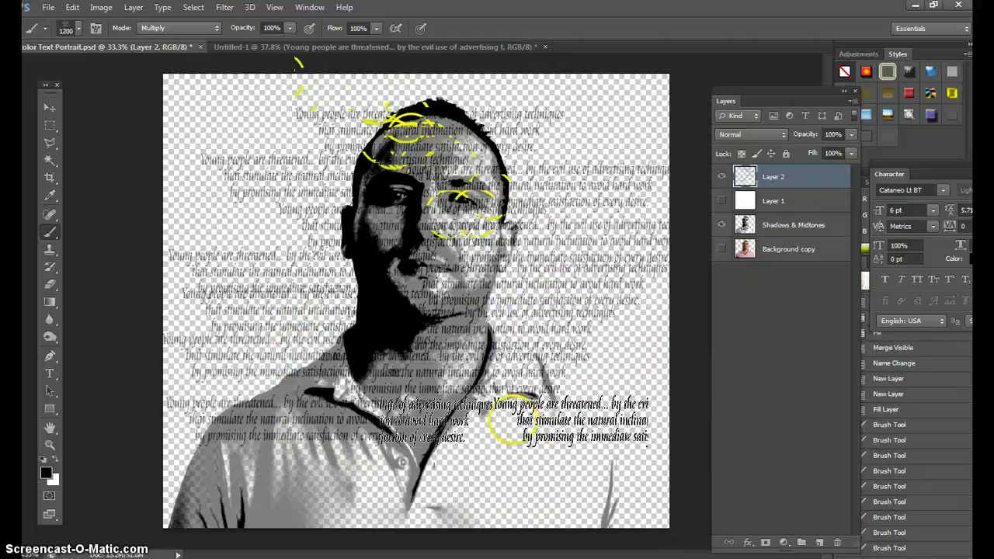
{"action": "left_click", "coordinate": [516, 437]}
{"action": "left_click", "coordinate": [292, 466]}
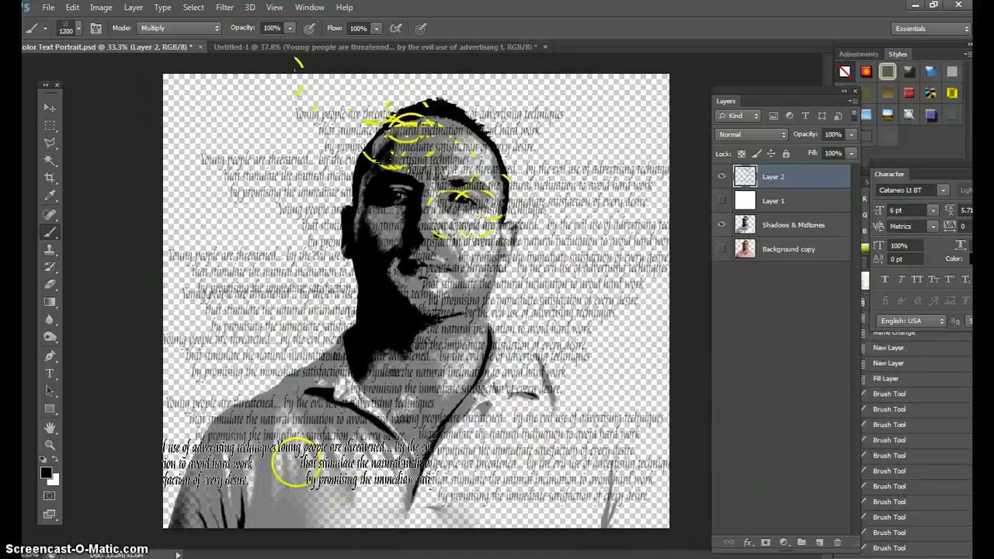
{"action": "left_click", "coordinate": [311, 482]}
{"action": "left_click", "coordinate": [536, 536]}
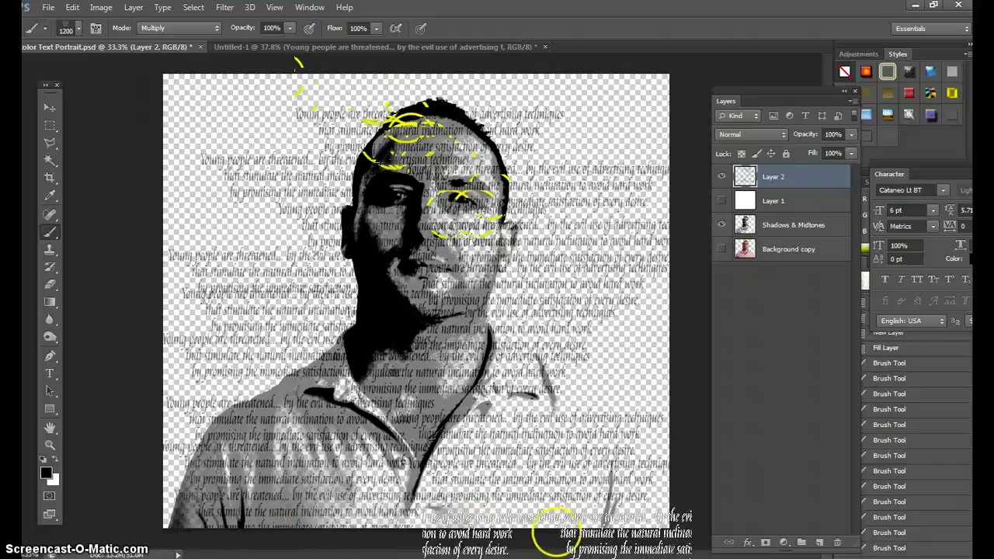
{"action": "left_click", "coordinate": [577, 539]}
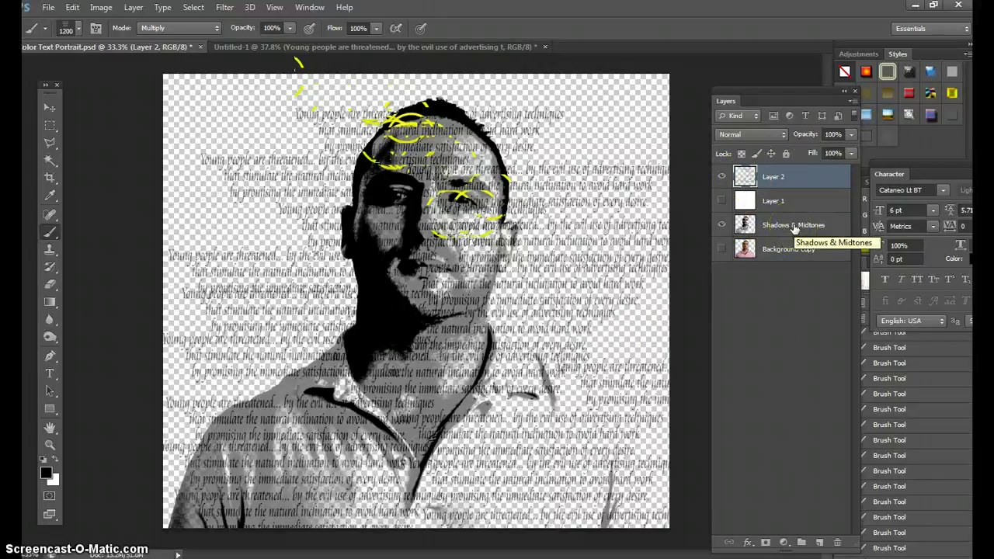
Step: Copy the entire Shadows & Midtones layer and add a layer mask to Layer 2
{"action": "left_click", "coordinate": [795, 227]}
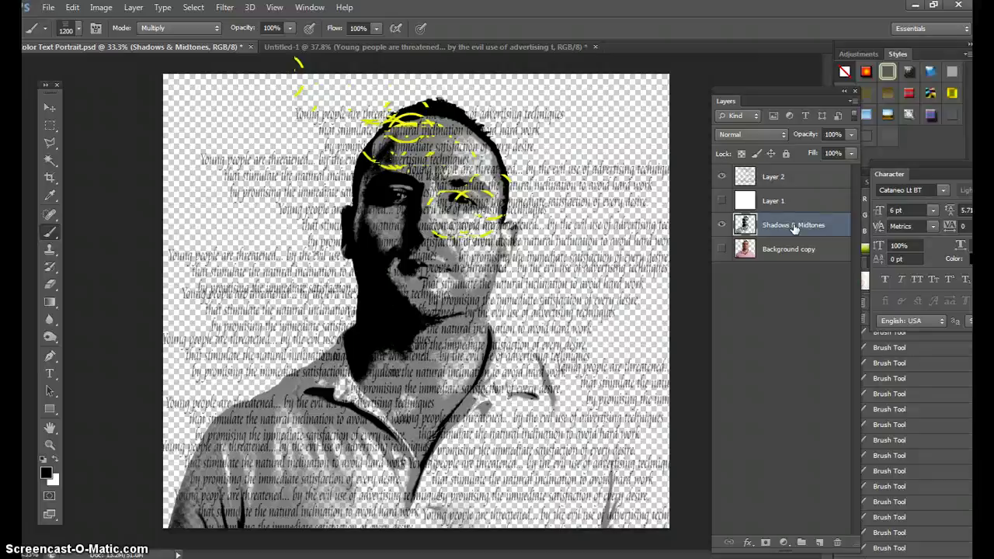
{"action": "key", "text": "ctrl+a"}
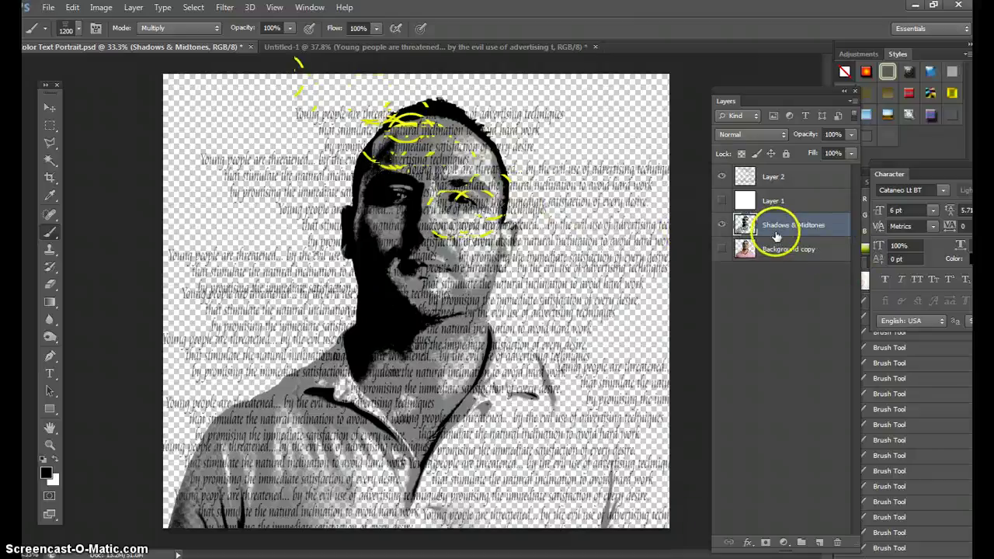
{"action": "left_click", "coordinate": [792, 181]}
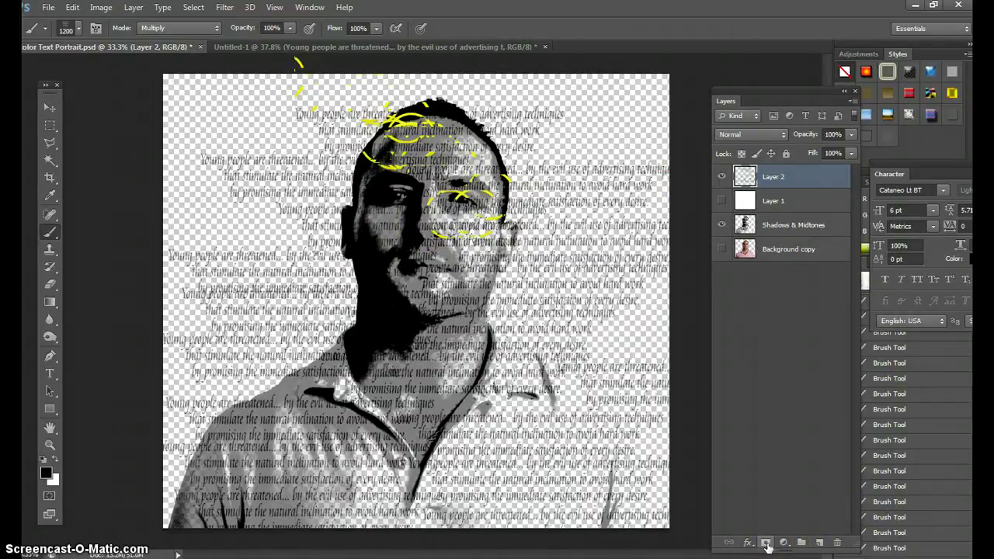
{"action": "left_click", "coordinate": [765, 543]}
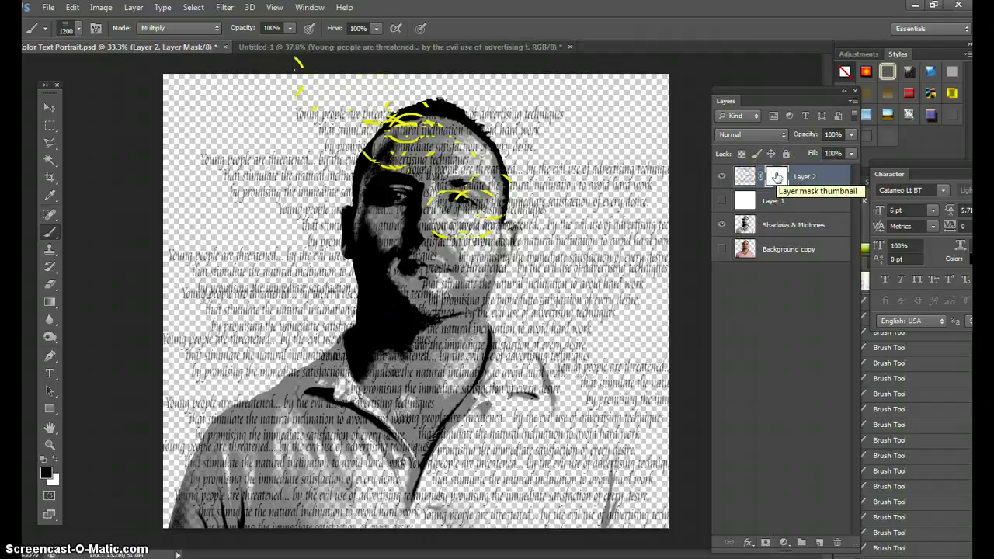
Step: Display the Layer 2 mask on the canvas, paste the copied portrait into it and deselect
{"action": "left_click", "coordinate": [778, 178], "text": "alt"}
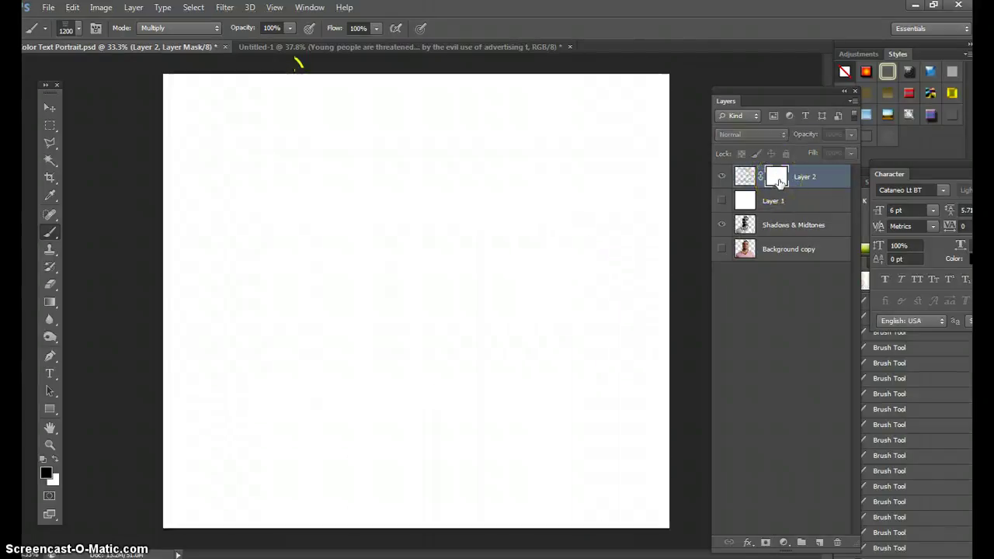
{"action": "key", "text": "ctrl+a"}
{"action": "key", "text": "ctrl+v"}
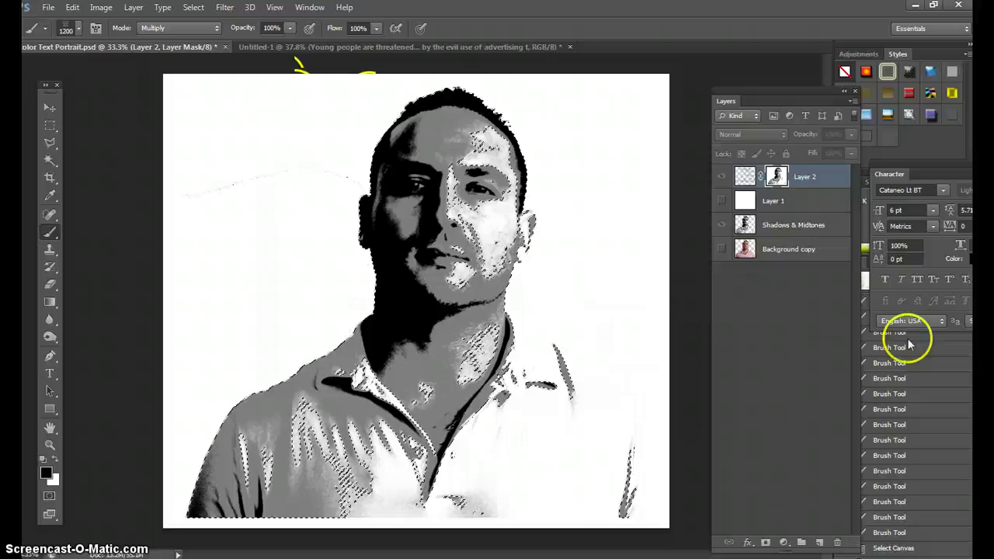
{"action": "key", "text": "ctrl+d"}
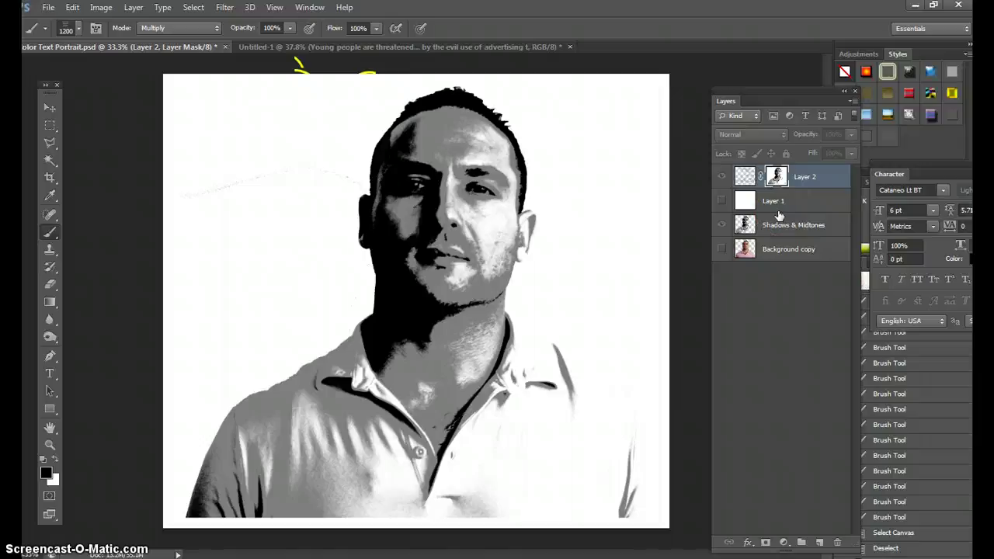
Step: Invert the Layer 2 mask and return from the mask view to the normal layer view
{"action": "key", "text": "ctrl+i"}
{"action": "left_click", "coordinate": [729, 198]}
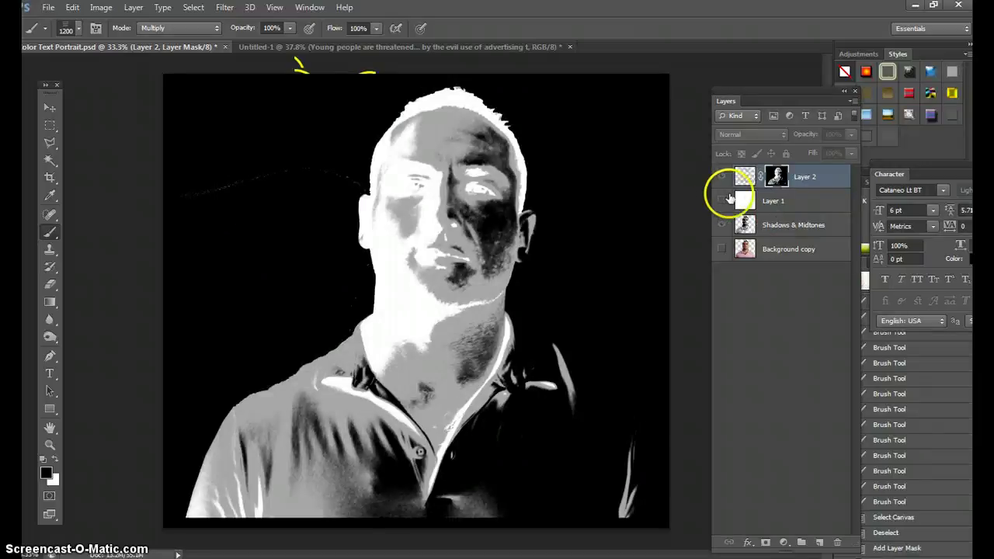
{"action": "left_click", "coordinate": [721, 180]}
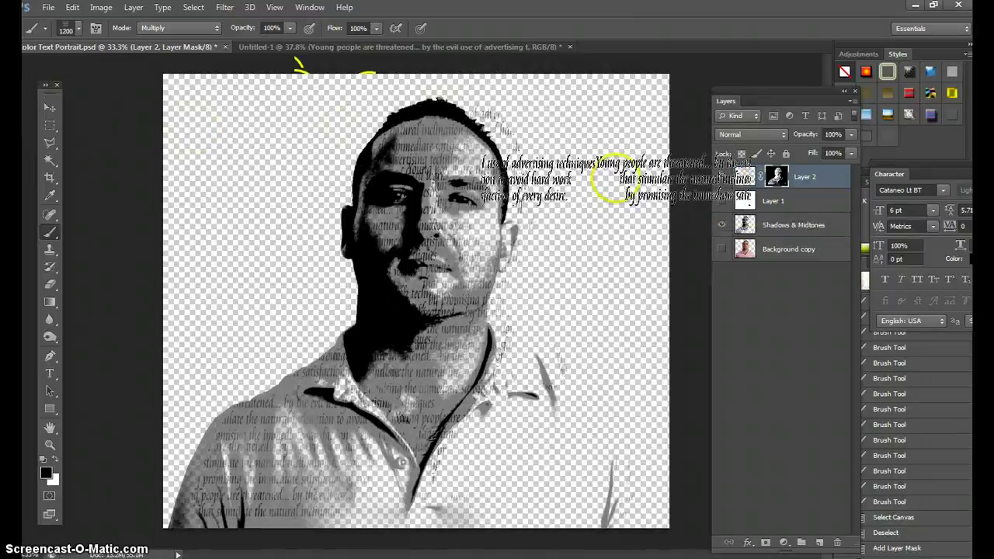
Step: Move the masked text of Layer 2 into alignment with the portrait beneath and show the white Layer 1
{"action": "left_click", "coordinate": [49, 108]}
{"action": "key", "text": "ctrl+v"}
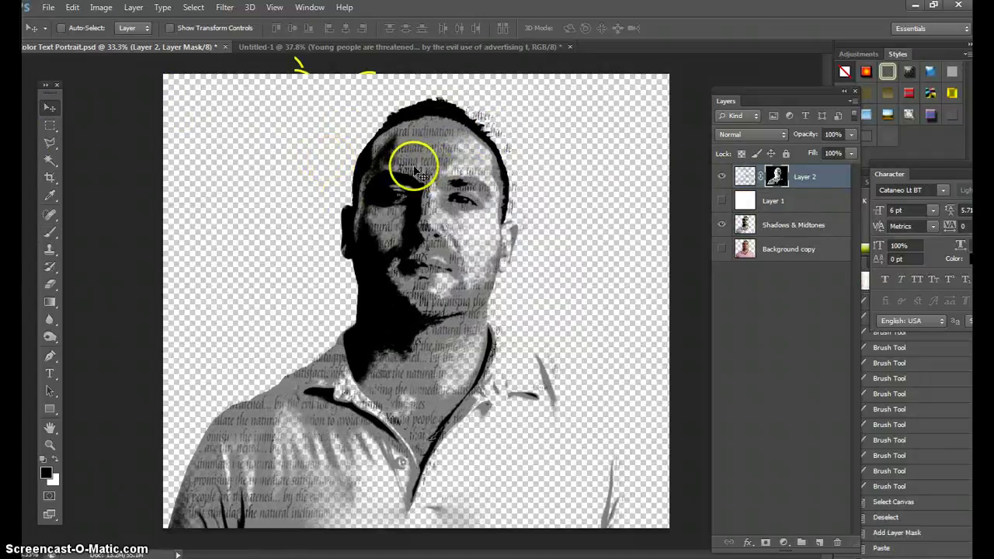
{"action": "mouse_move", "coordinate": [432, 171]}
{"action": "left_mouse_down"}
{"action": "mouse_move", "coordinate": [422, 188]}
{"action": "mouse_move", "coordinate": [434, 205]}
{"action": "mouse_move", "coordinate": [424, 208]}
{"action": "mouse_move", "coordinate": [426, 193]}
{"action": "mouse_move", "coordinate": [454, 175]}
{"action": "mouse_move", "coordinate": [429, 188]}
{"action": "left_mouse_up"}
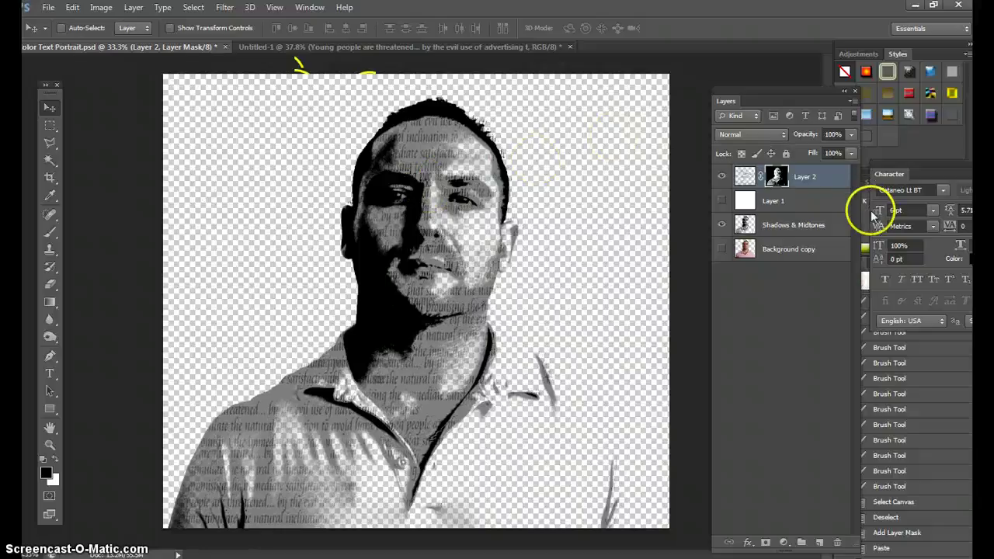
{"action": "left_click", "coordinate": [722, 203]}
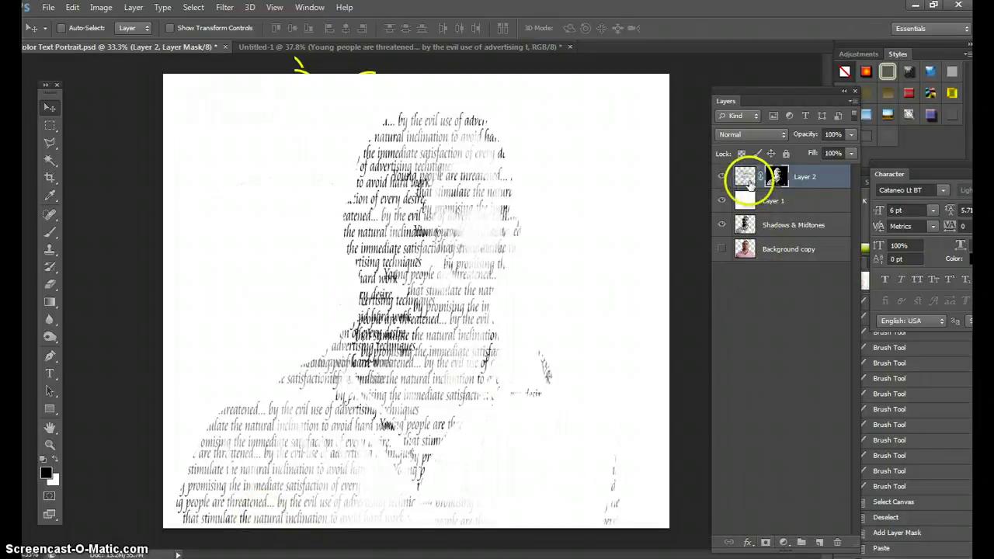
Step: Apply a Gradient Overlay to the Layer 2 text with the blue-red-yellow gradient and the Screen blend mode
{"action": "left_click", "coordinate": [748, 178]}
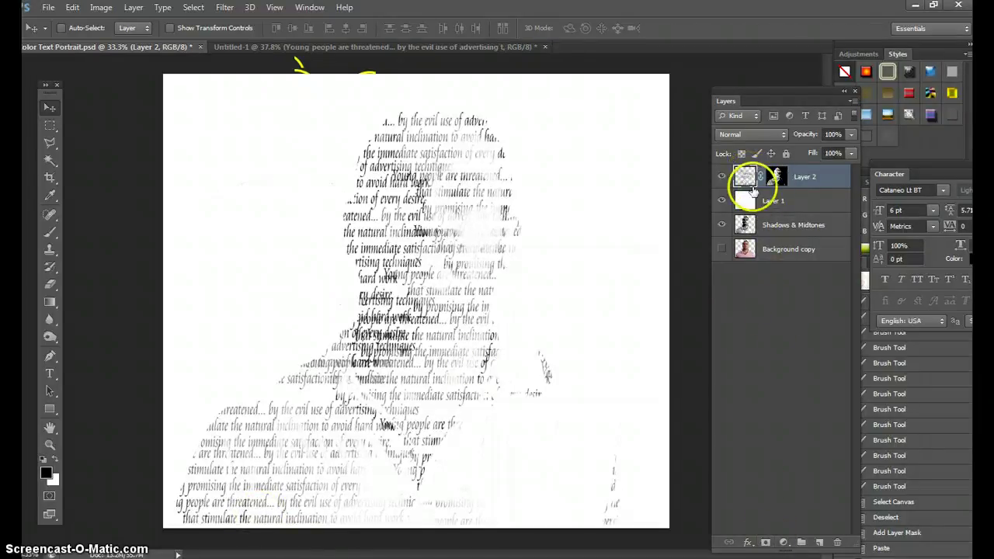
{"action": "left_click", "coordinate": [750, 544]}
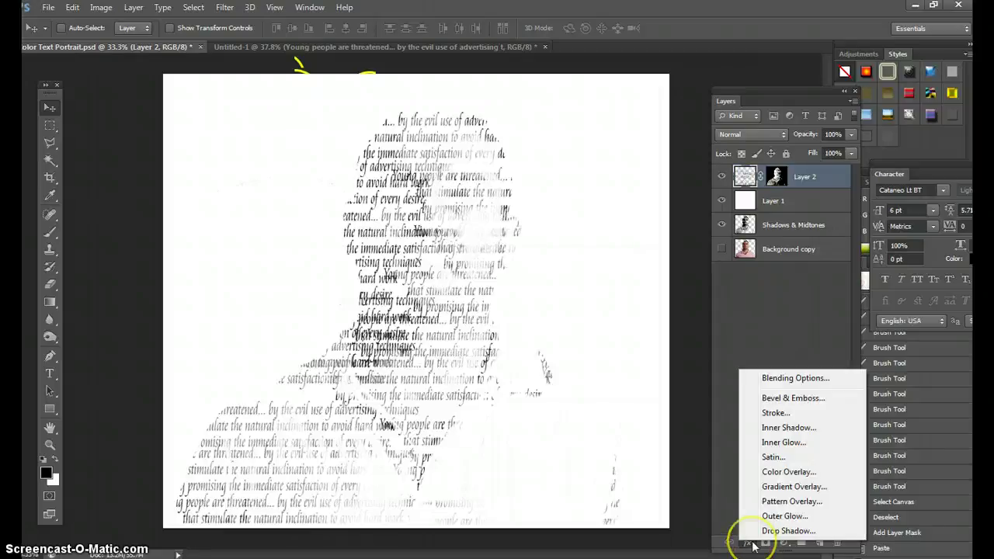
{"action": "left_click", "coordinate": [798, 489]}
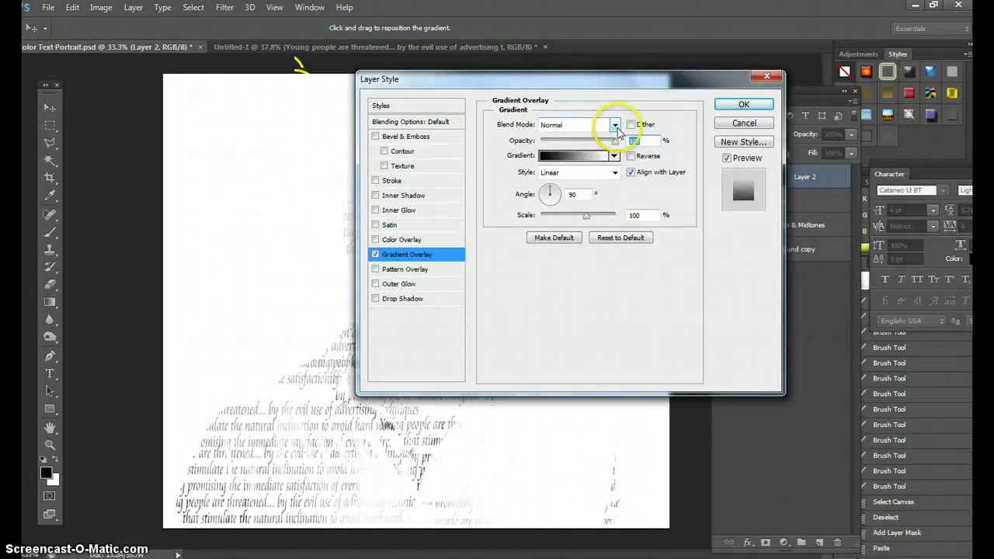
{"action": "left_click", "coordinate": [614, 156]}
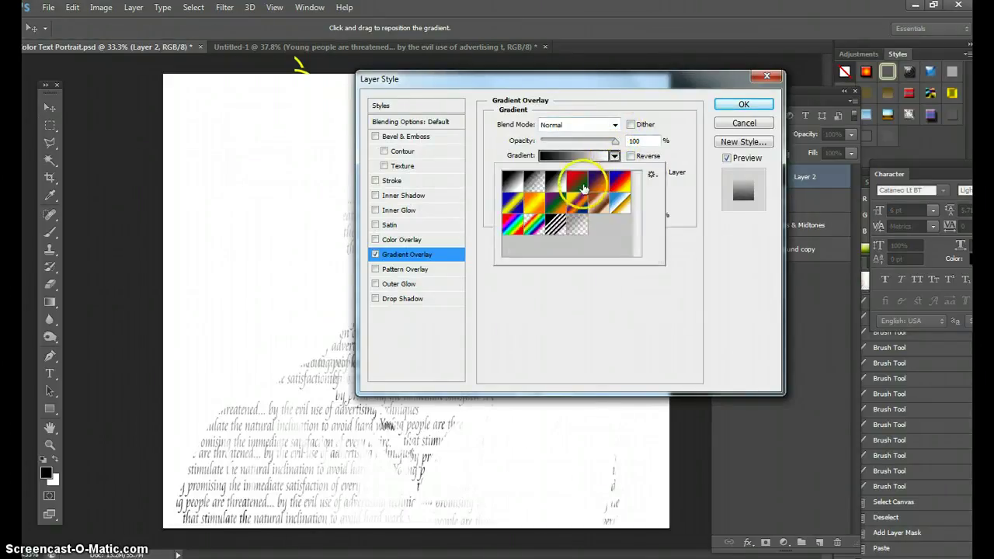
{"action": "left_click", "coordinate": [621, 184]}
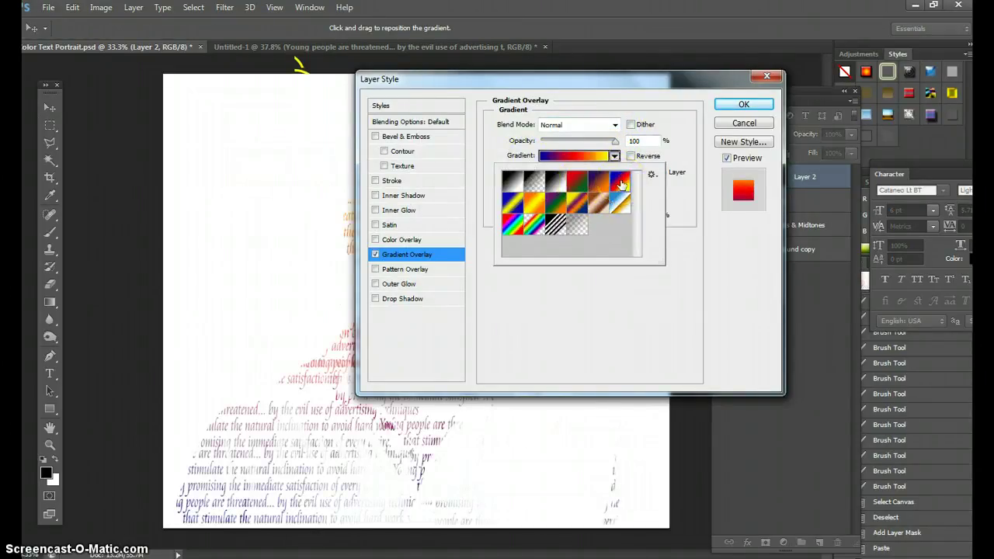
{"action": "left_click", "coordinate": [615, 125]}
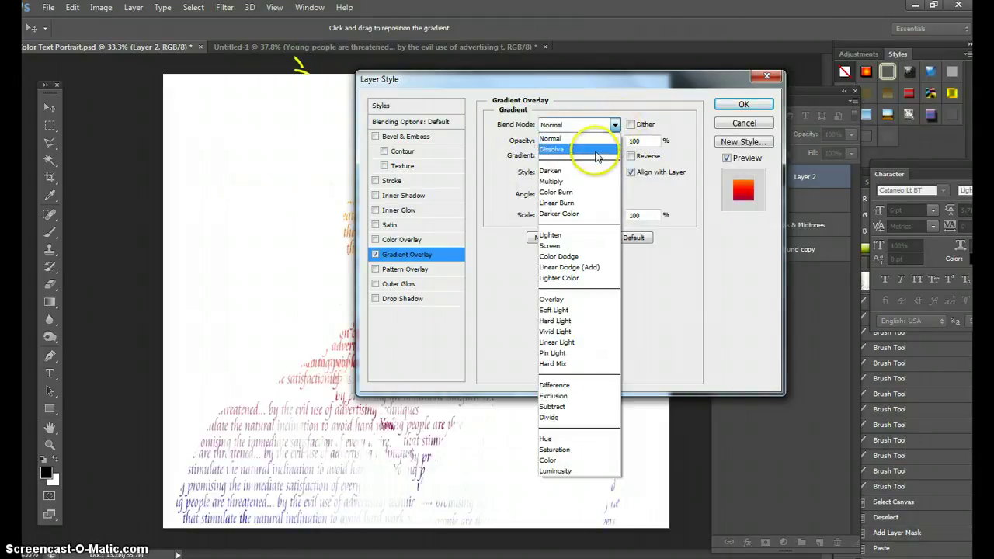
{"action": "left_click", "coordinate": [559, 247]}
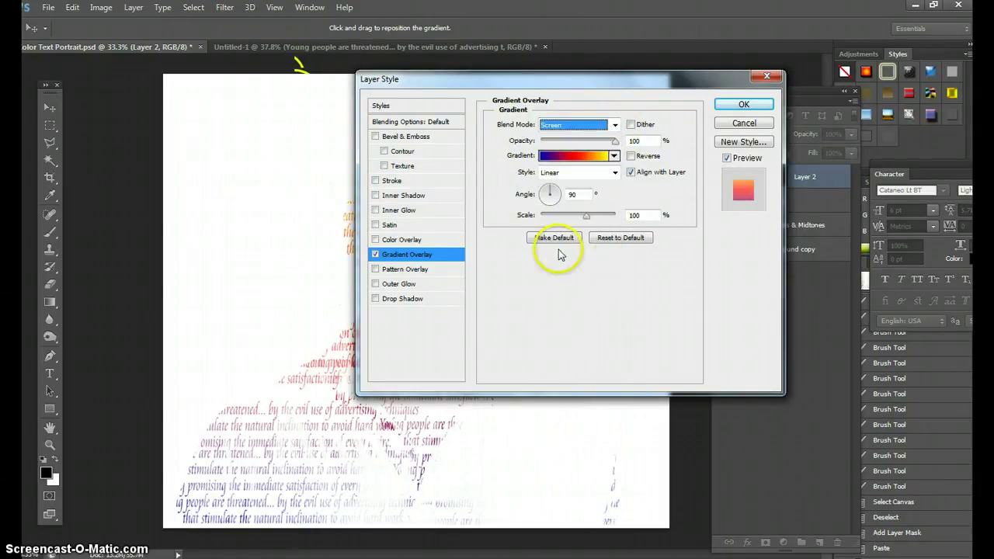
{"action": "left_click", "coordinate": [744, 104]}
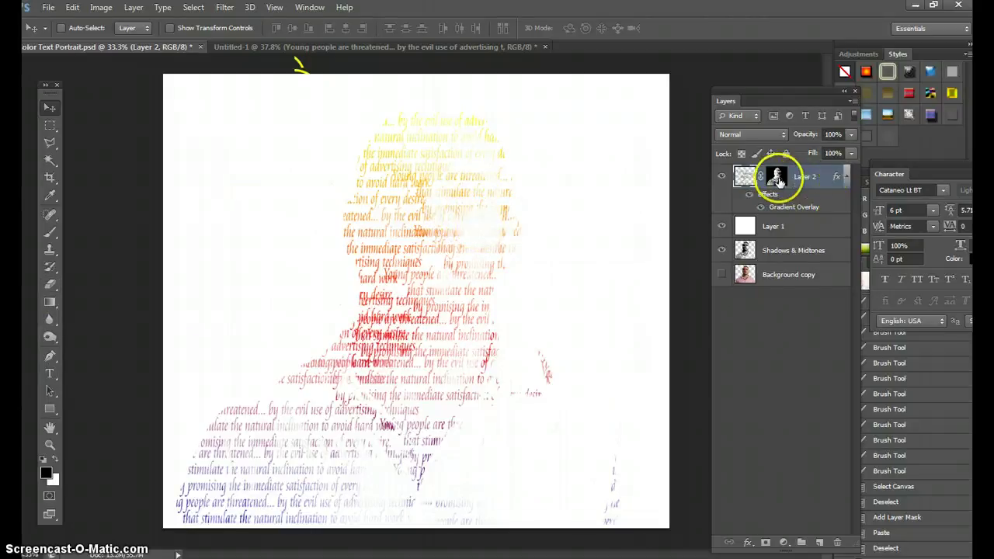
Step: Target Layer 2's artwork instead of its mask and set up a soft round brush at 442 px
{"action": "left_click", "coordinate": [745, 177]}
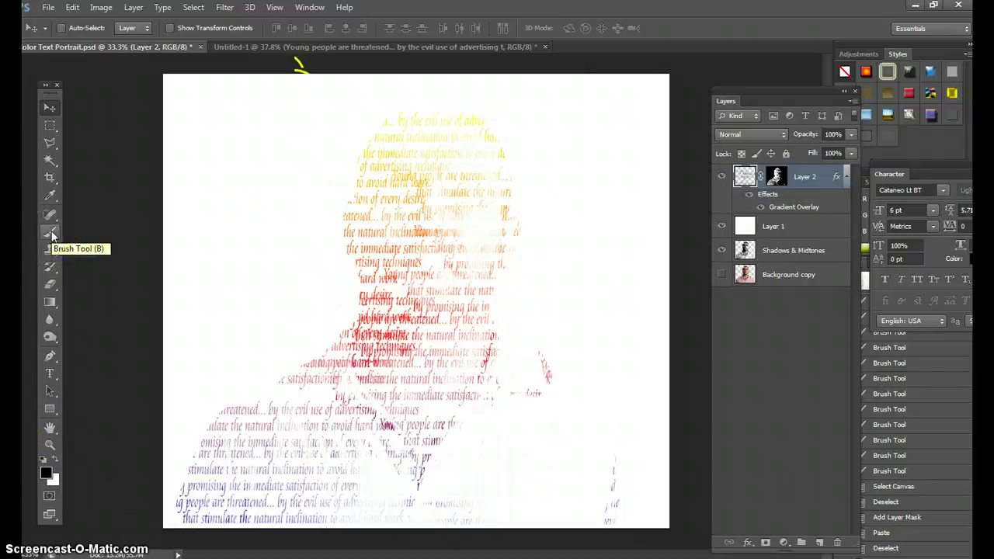
{"action": "left_click", "coordinate": [50, 233]}
{"action": "left_click", "coordinate": [280, 26]}
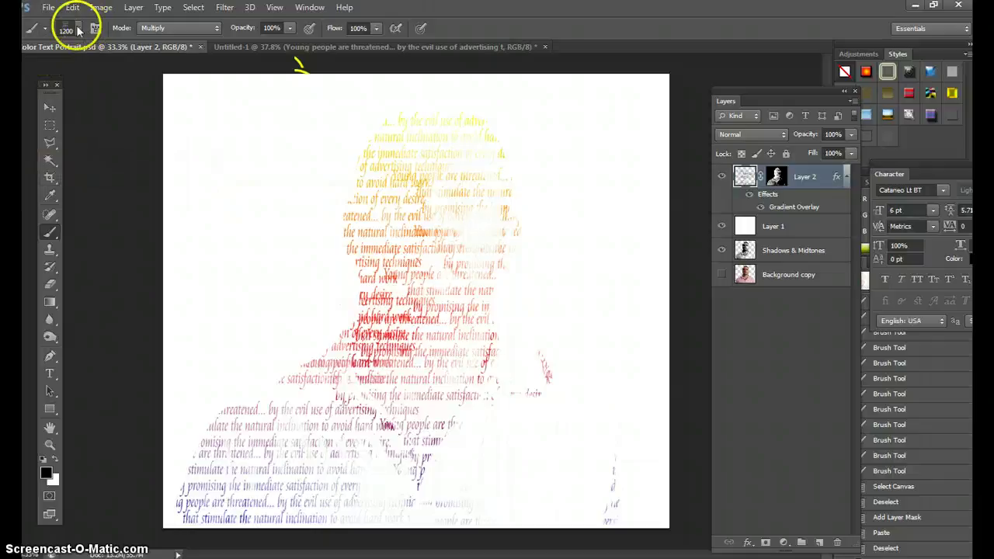
{"action": "left_click", "coordinate": [77, 31]}
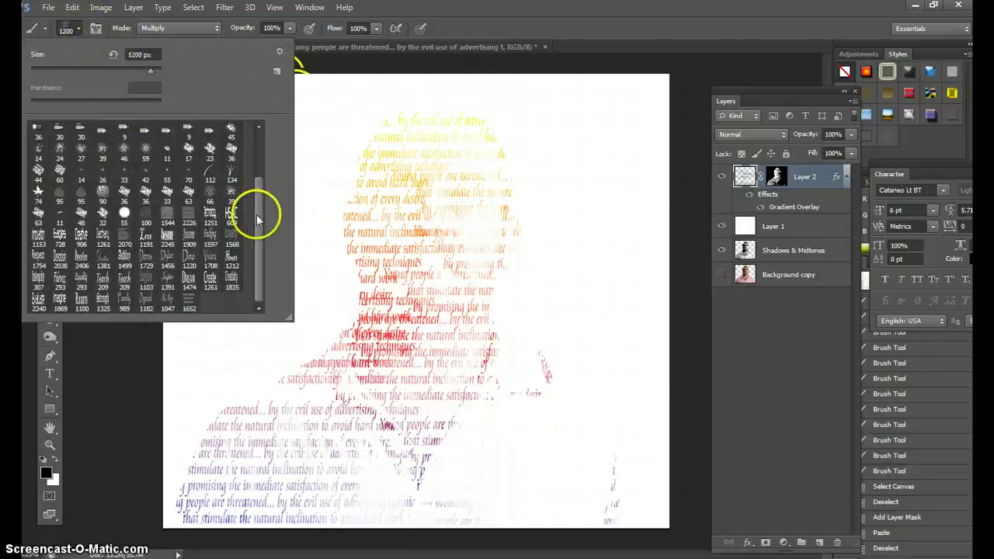
{"action": "left_click_drag", "start_coordinate": [258, 212], "coordinate": [259, 148]}
{"action": "left_click", "coordinate": [80, 129]}
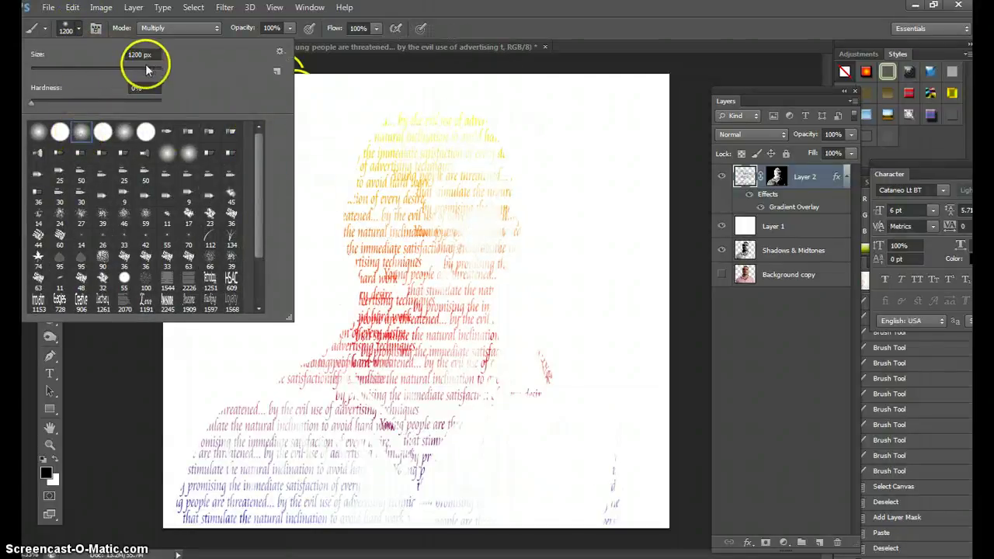
{"action": "mouse_move", "coordinate": [145, 71]}
{"action": "left_mouse_down"}
{"action": "mouse_move", "coordinate": [432, 166]}
{"action": "mouse_move", "coordinate": [132, 63]}
{"action": "mouse_move", "coordinate": [388, 138]}
{"action": "mouse_move", "coordinate": [146, 73]}
{"action": "mouse_move", "coordinate": [306, 82]}
{"action": "mouse_move", "coordinate": [366, 133]}
{"action": "mouse_move", "coordinate": [533, 178]}
{"action": "mouse_move", "coordinate": [705, 109]}
{"action": "left_mouse_up"}
{"action": "left_click", "coordinate": [696, 59]}
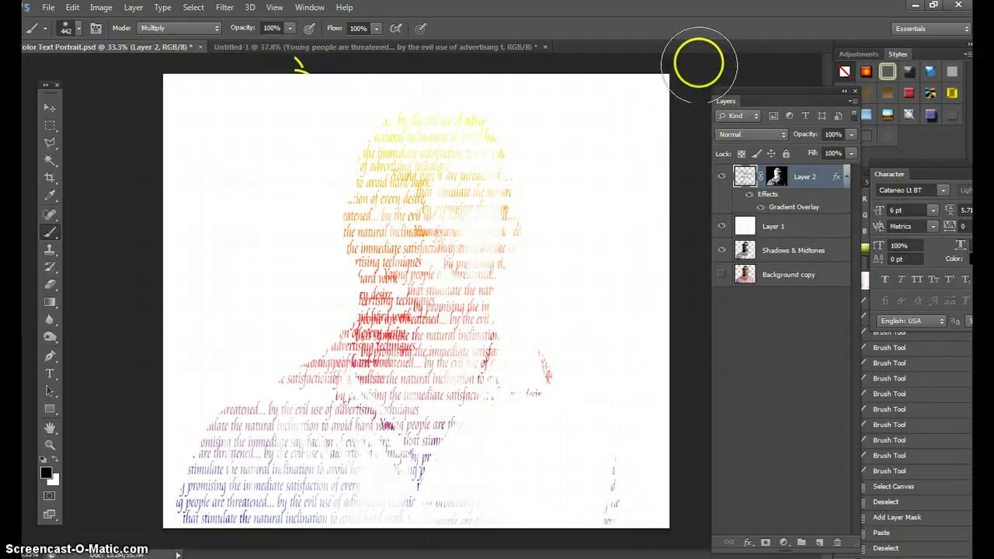
Step: Paint over the face and shoulder on Layer 2 at full opacity, and undo the last few strokes
{"action": "key", "text": "ctrl+i"}
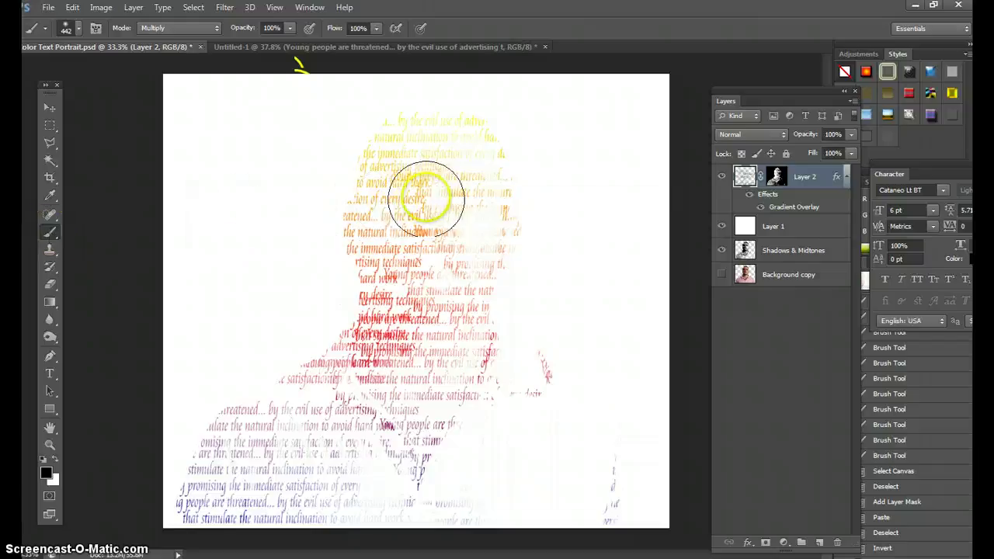
{"action": "mouse_move", "coordinate": [392, 195]}
{"action": "left_mouse_down"}
{"action": "mouse_move", "coordinate": [480, 193]}
{"action": "mouse_move", "coordinate": [479, 164]}
{"action": "mouse_move", "coordinate": [386, 104]}
{"action": "mouse_move", "coordinate": [340, 206]}
{"action": "mouse_move", "coordinate": [315, 350]}
{"action": "mouse_move", "coordinate": [332, 386]}
{"action": "mouse_move", "coordinate": [295, 363]}
{"action": "mouse_move", "coordinate": [239, 412]}
{"action": "mouse_move", "coordinate": [206, 455]}
{"action": "left_mouse_up"}
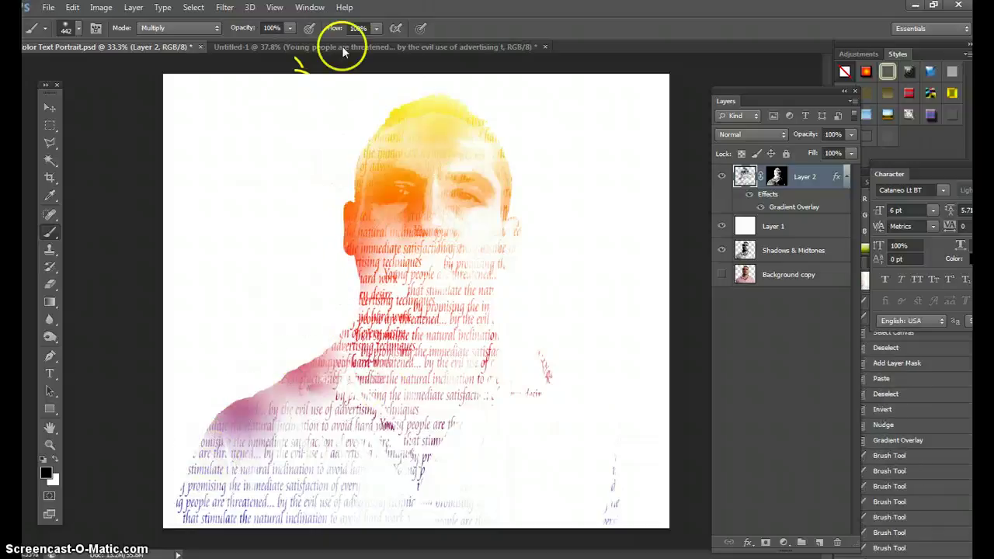
{"action": "key", "text": "ctrl+alt+z"}
{"action": "key", "text": "ctrl+alt+z"}
{"action": "key", "text": "ctrl+alt+z"}
{"action": "key", "text": "ctrl+alt+z"}
{"action": "key", "text": "ctrl+alt+z"}
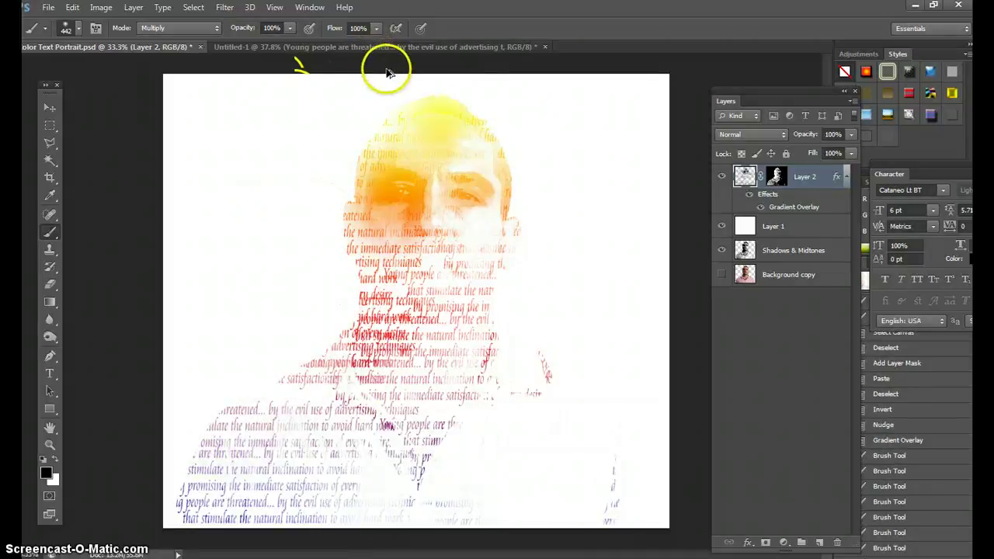
Step: Lower the brush opacity to 34% and paint over the head, neck, collar and shirt on Layer 2 to bring out the portrait
{"action": "left_click", "coordinate": [290, 28]}
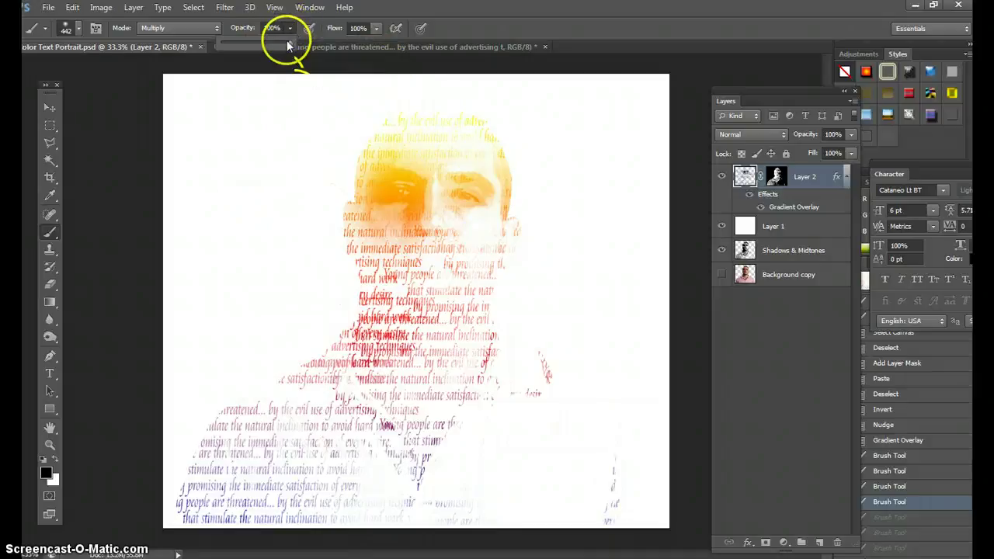
{"action": "left_click", "coordinate": [599, 189]}
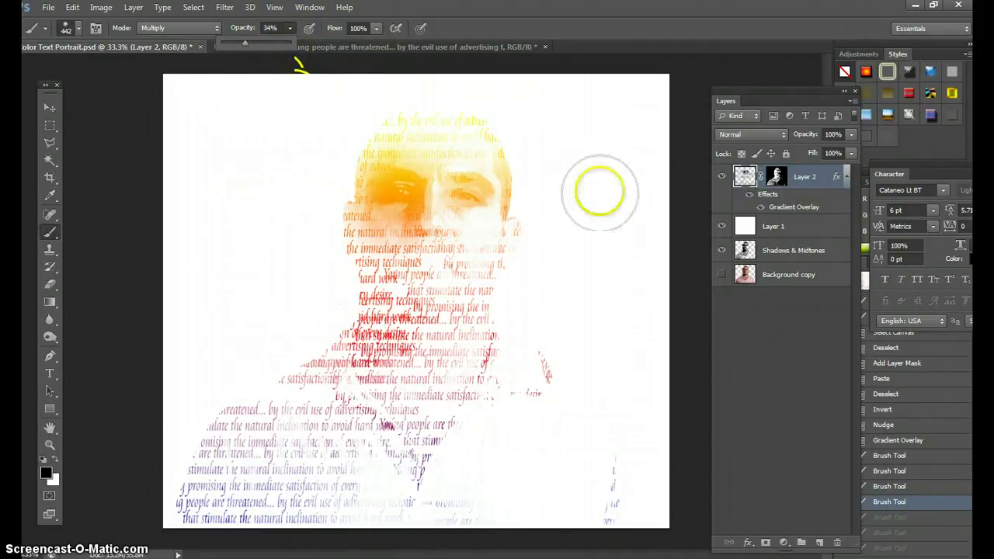
{"action": "mouse_move", "coordinate": [599, 189]}
{"action": "left_mouse_down"}
{"action": "mouse_move", "coordinate": [576, 227]}
{"action": "mouse_move", "coordinate": [493, 242]}
{"action": "mouse_move", "coordinate": [515, 315]}
{"action": "left_mouse_up"}
{"action": "left_click", "coordinate": [614, 391]}
{"action": "mouse_move", "coordinate": [614, 391]}
{"action": "left_mouse_down"}
{"action": "mouse_move", "coordinate": [669, 453]}
{"action": "mouse_move", "coordinate": [639, 460]}
{"action": "mouse_move", "coordinate": [597, 524]}
{"action": "mouse_move", "coordinate": [574, 537]}
{"action": "mouse_move", "coordinate": [371, 521]}
{"action": "mouse_move", "coordinate": [308, 454]}
{"action": "mouse_move", "coordinate": [272, 444]}
{"action": "mouse_move", "coordinate": [215, 454]}
{"action": "mouse_move", "coordinate": [190, 470]}
{"action": "mouse_move", "coordinate": [187, 490]}
{"action": "mouse_move", "coordinate": [260, 409]}
{"action": "mouse_move", "coordinate": [392, 308]}
{"action": "mouse_move", "coordinate": [333, 290]}
{"action": "mouse_move", "coordinate": [463, 256]}
{"action": "mouse_move", "coordinate": [442, 266]}
{"action": "mouse_move", "coordinate": [378, 254]}
{"action": "mouse_move", "coordinate": [329, 206]}
{"action": "mouse_move", "coordinate": [328, 186]}
{"action": "mouse_move", "coordinate": [427, 108]}
{"action": "mouse_move", "coordinate": [479, 120]}
{"action": "mouse_move", "coordinate": [464, 112]}
{"action": "mouse_move", "coordinate": [523, 161]}
{"action": "mouse_move", "coordinate": [552, 255]}
{"action": "mouse_move", "coordinate": [518, 325]}
{"action": "mouse_move", "coordinate": [550, 384]}
{"action": "mouse_move", "coordinate": [568, 372]}
{"action": "mouse_move", "coordinate": [617, 461]}
{"action": "left_mouse_up"}
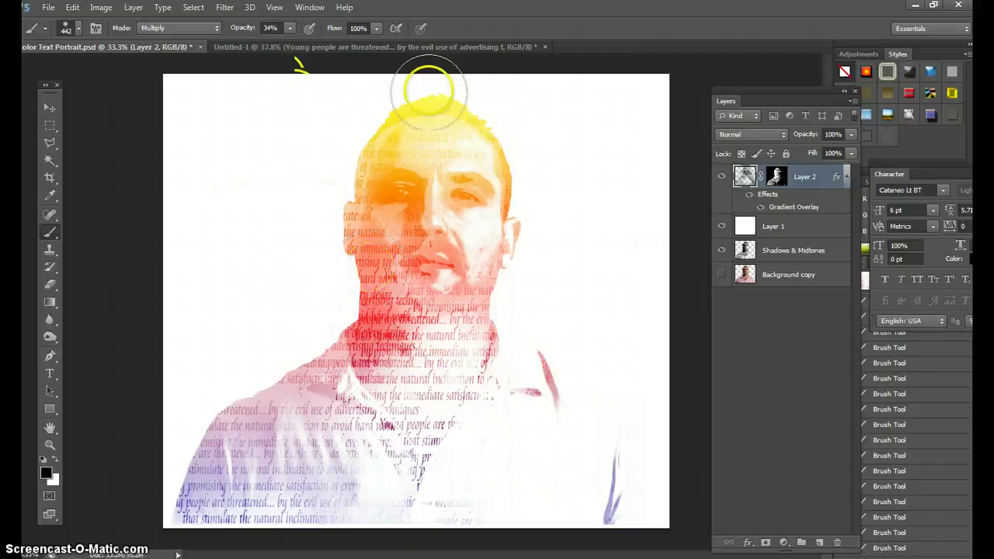
Step: Delete all of the quote text in the Untitled-1 document and clear the rectangular selection
{"action": "left_click", "coordinate": [339, 48]}
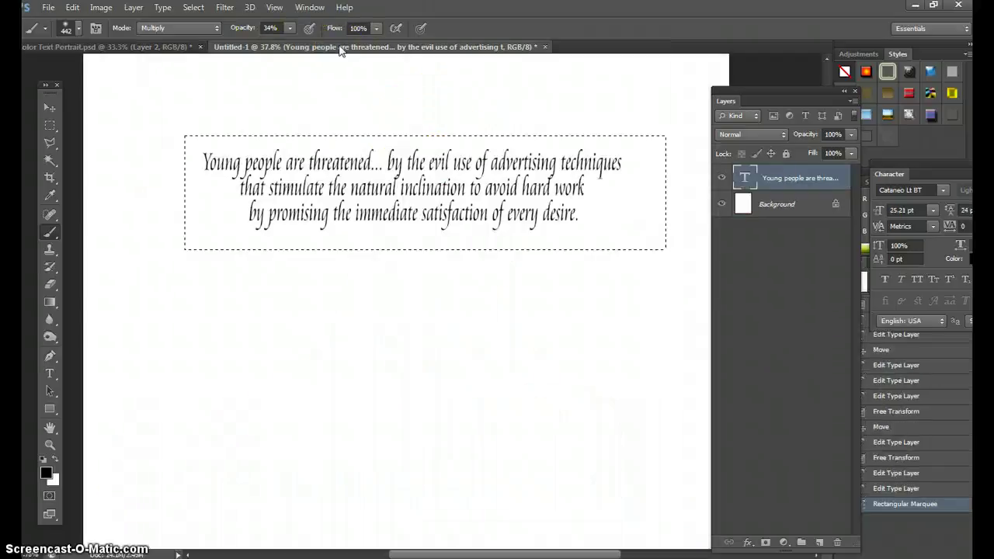
{"action": "left_click", "coordinate": [50, 373]}
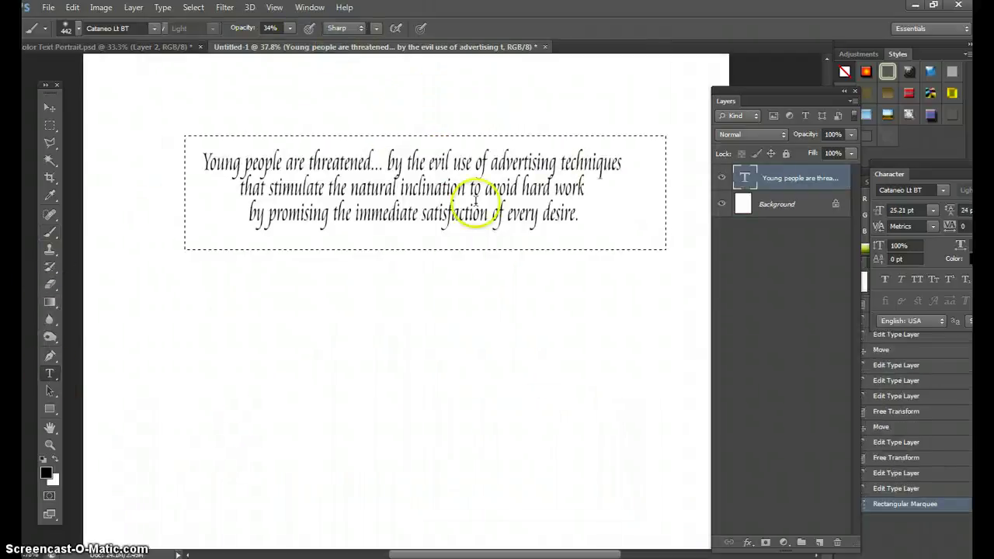
{"action": "left_click", "coordinate": [491, 214]}
{"action": "key", "text": "ctrl+a"}
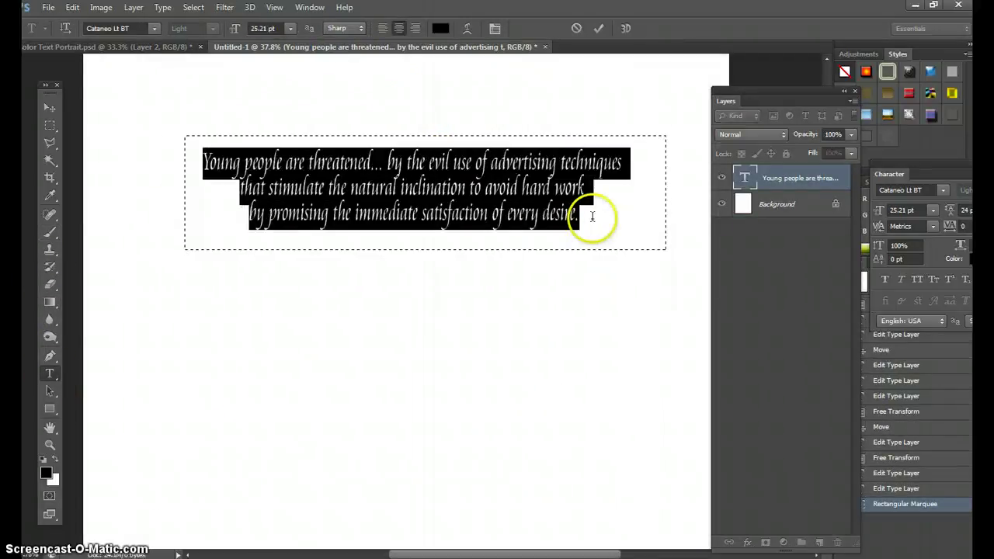
{"action": "key", "text": "ctrl+h"}
{"action": "key", "text": "BackSpace"}
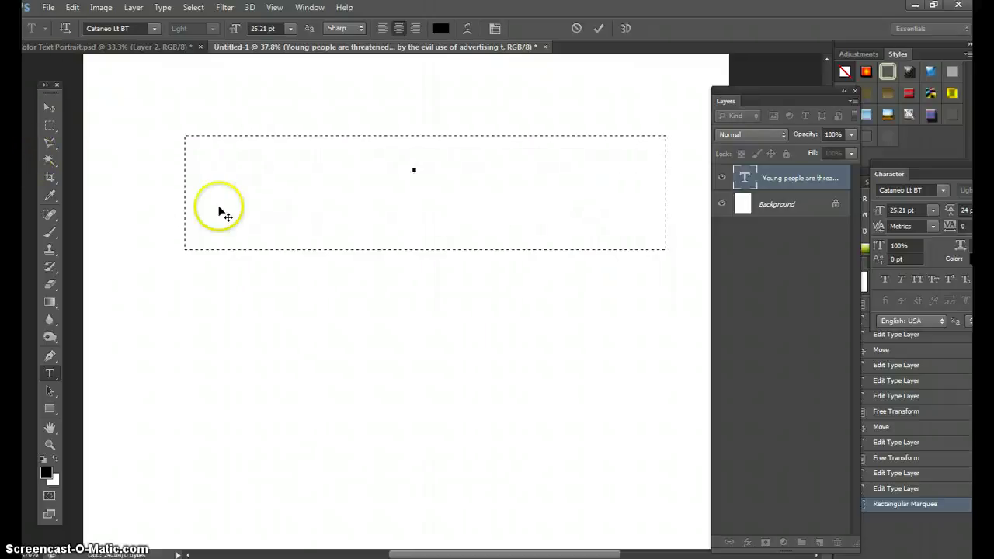
{"action": "left_click", "coordinate": [41, 109]}
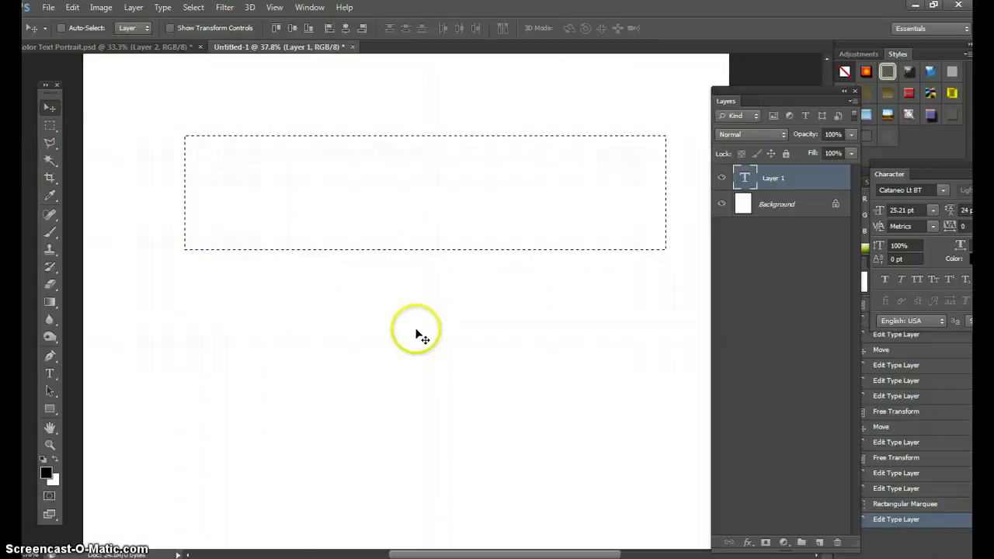
{"action": "key", "text": "ctrl+d"}
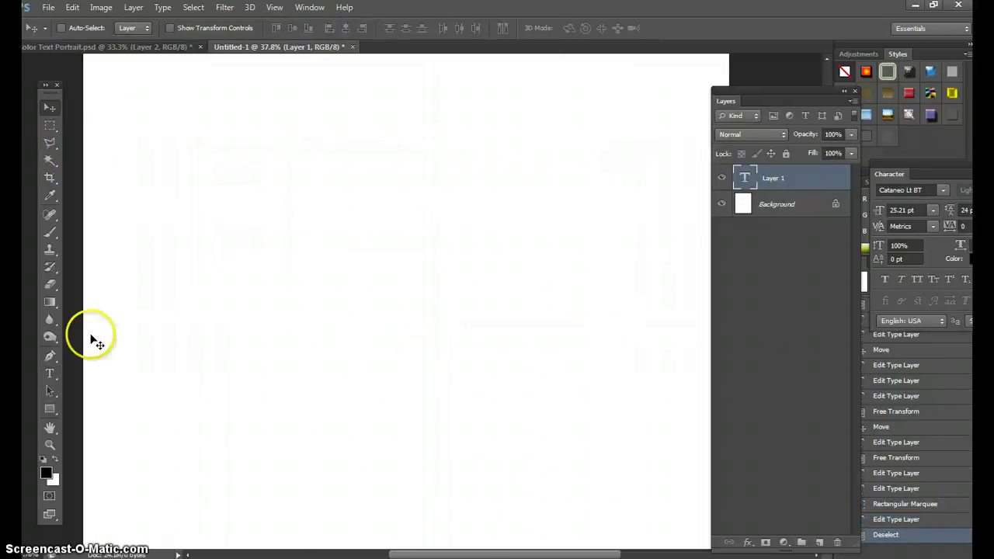
Step: Add the word "Honor" as a new 6 pt text layer on the blank canvas
{"action": "left_click", "coordinate": [51, 373]}
{"action": "left_click", "coordinate": [228, 230]}
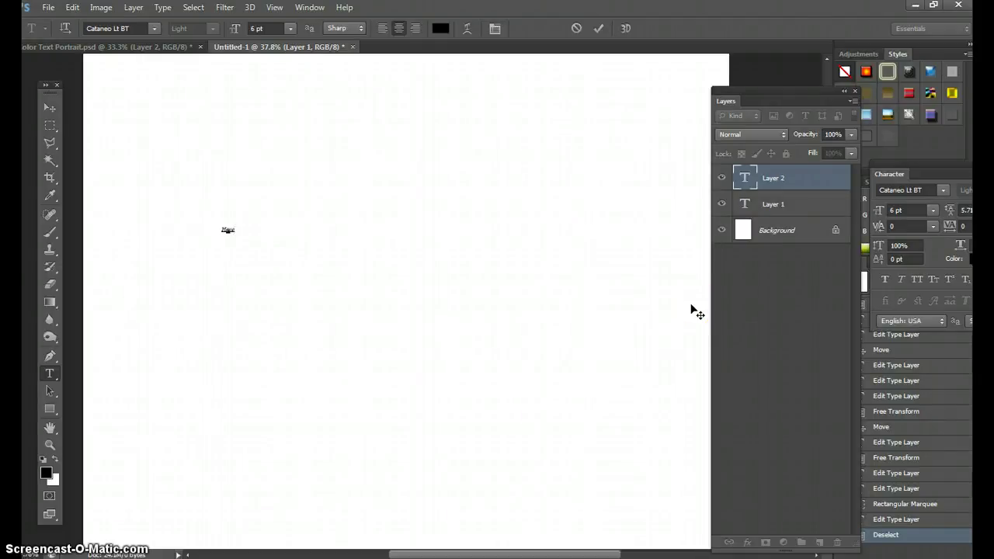
{"action": "left_click", "coordinate": [49, 107]}
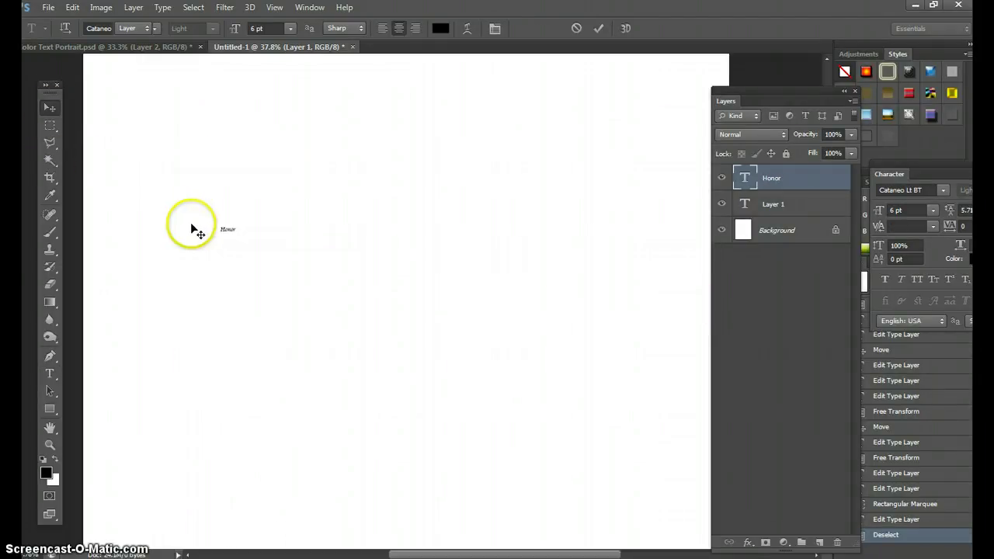
Step: Enlarge the "Honor" text with Free Transform to about 2065% width and 982% height, and shift it slightly on the canvas
{"action": "left_click", "coordinate": [72, 7]}
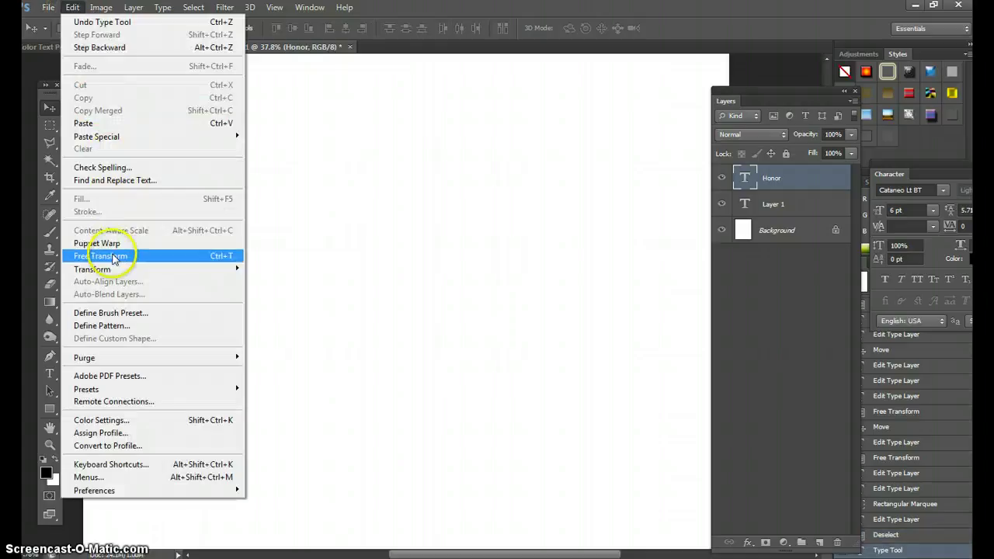
{"action": "left_click", "coordinate": [120, 255]}
{"action": "left_click_drag", "start_coordinate": [237, 233], "coordinate": [532, 298]}
{"action": "left_click", "coordinate": [49, 107]}
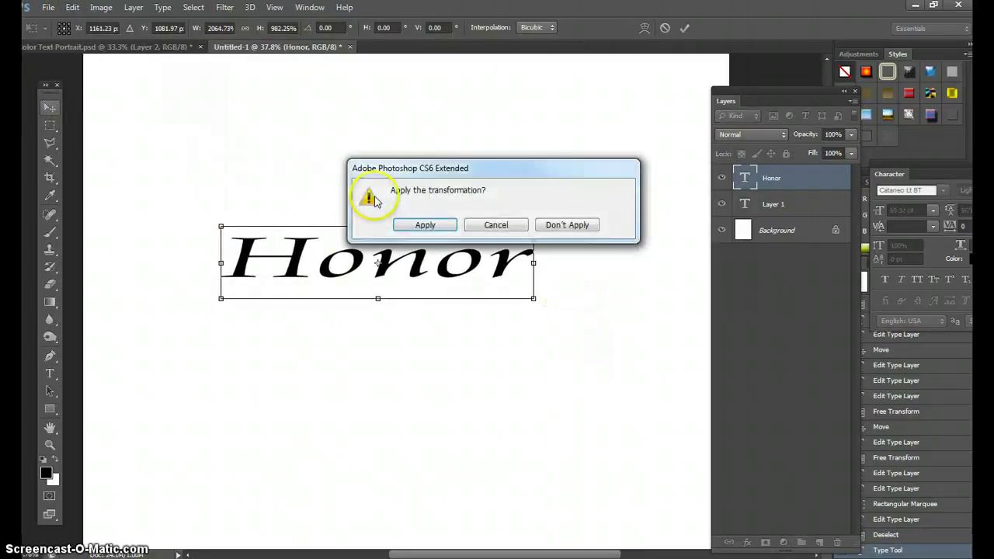
{"action": "left_click", "coordinate": [424, 224]}
{"action": "left_click_drag", "start_coordinate": [452, 272], "coordinate": [482, 257]}
Step: Marquee-select the area around the word "Honor" and define it as a brush preset named "Honor"
{"action": "left_click", "coordinate": [49, 125]}
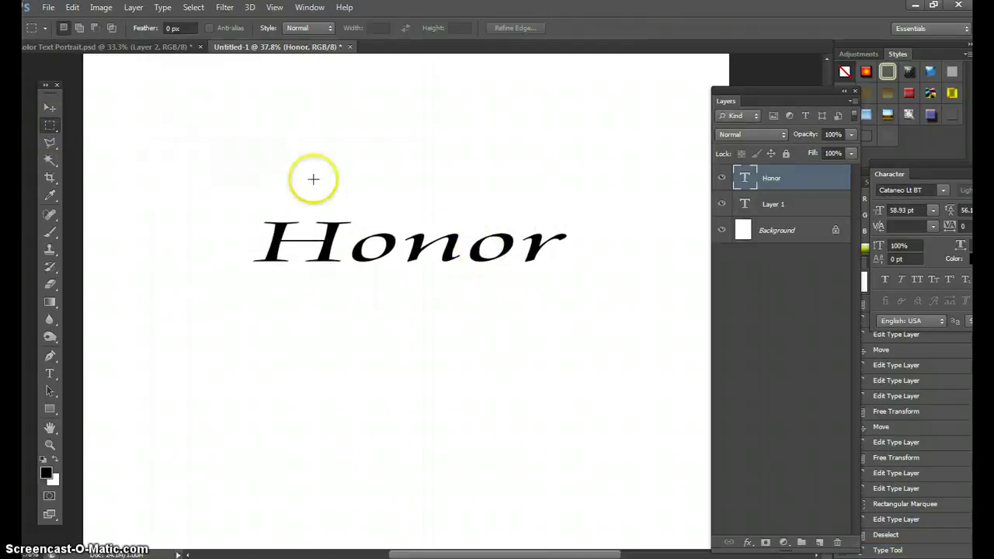
{"action": "left_click_drag", "start_coordinate": [233, 191], "coordinate": [538, 263]}
{"action": "left_click_drag", "start_coordinate": [233, 190], "coordinate": [588, 296]}
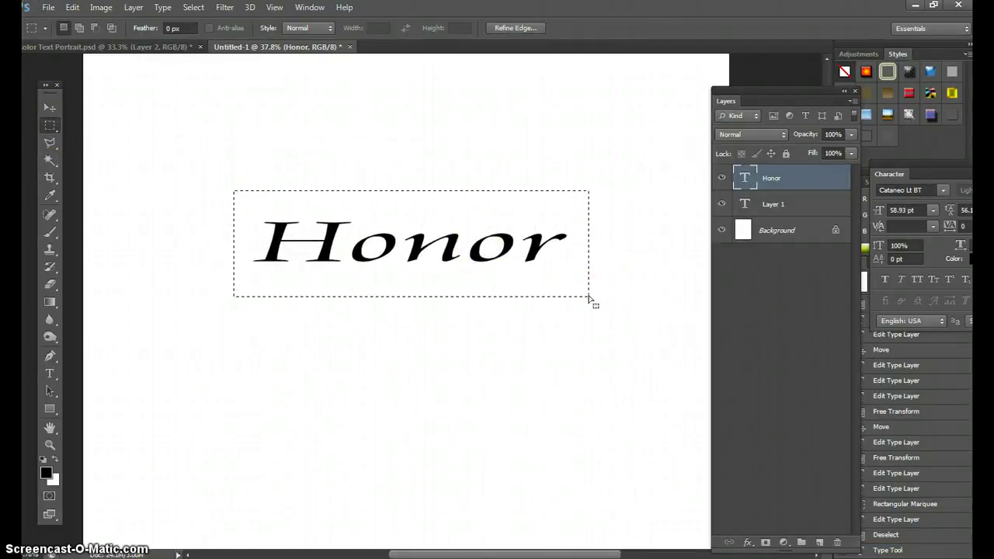
{"action": "left_click", "coordinate": [72, 8]}
{"action": "left_click", "coordinate": [116, 315]}
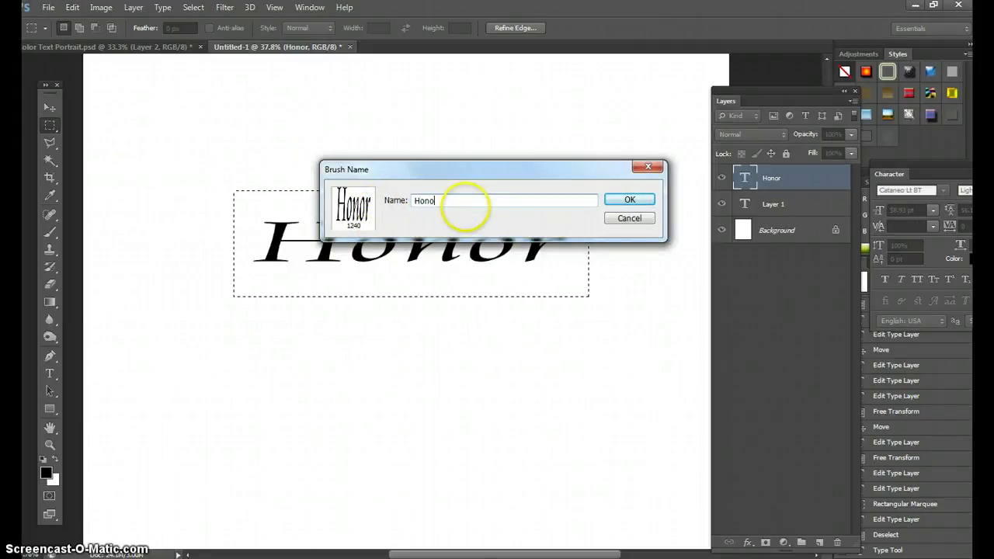
{"action": "left_click", "coordinate": [629, 200]}
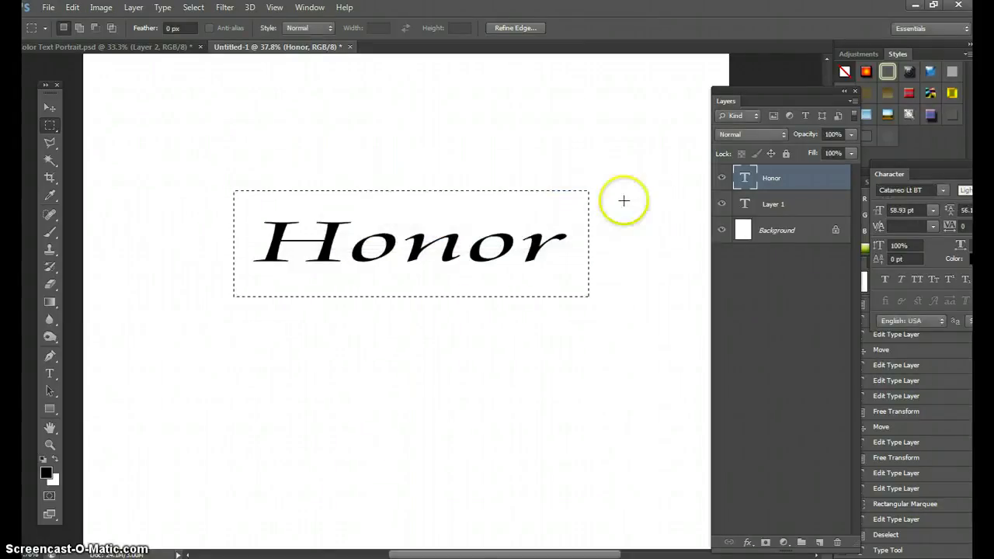
Step: Return to the Color Text Portrait document and add a new empty layer above Layer 2
{"action": "left_click", "coordinate": [120, 48]}
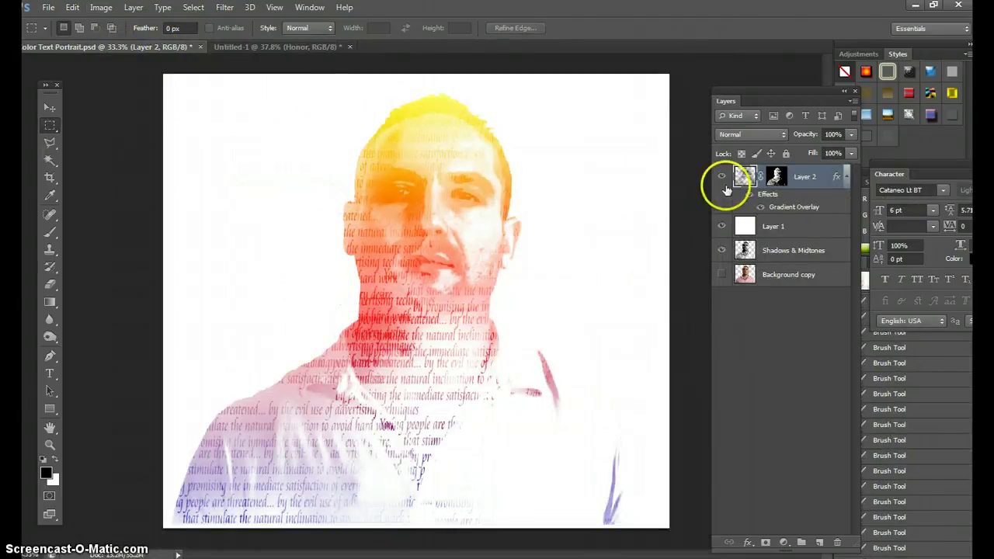
{"action": "mouse_move", "coordinate": [821, 195]}
{"action": "left_mouse_down"}
{"action": "mouse_move", "coordinate": [745, 226]}
{"action": "mouse_move", "coordinate": [799, 178]}
{"action": "mouse_move", "coordinate": [830, 207]}
{"action": "left_mouse_up"}
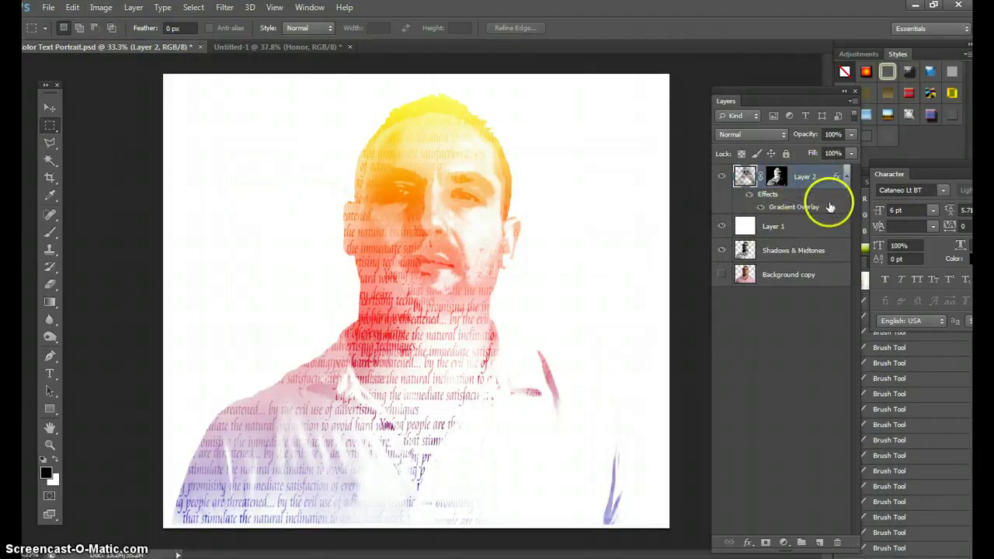
{"action": "left_click", "coordinate": [821, 545]}
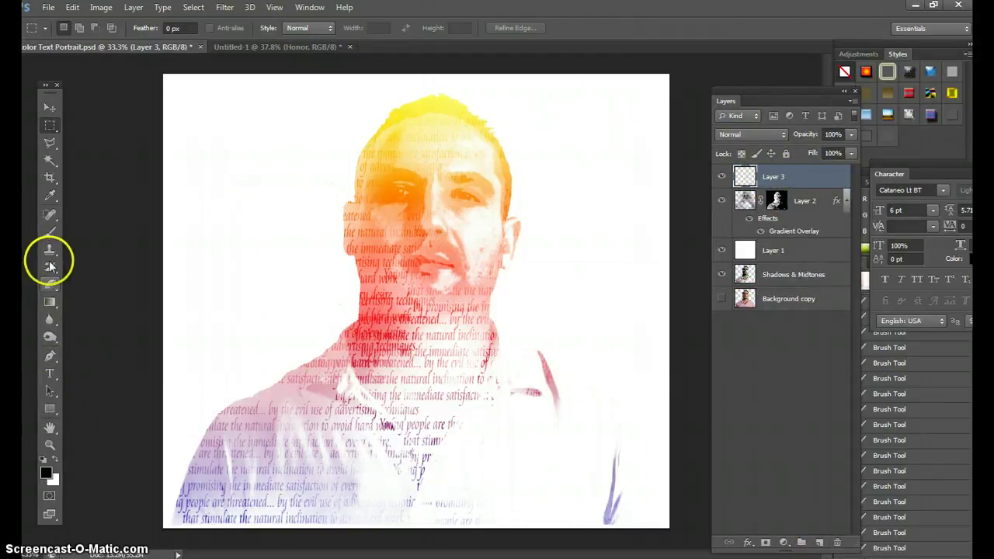
Step: Choose the 1240 px "Honor" brush and stamp it once on Layer 3 across the lower chest at 34% opacity
{"action": "left_click", "coordinate": [49, 232]}
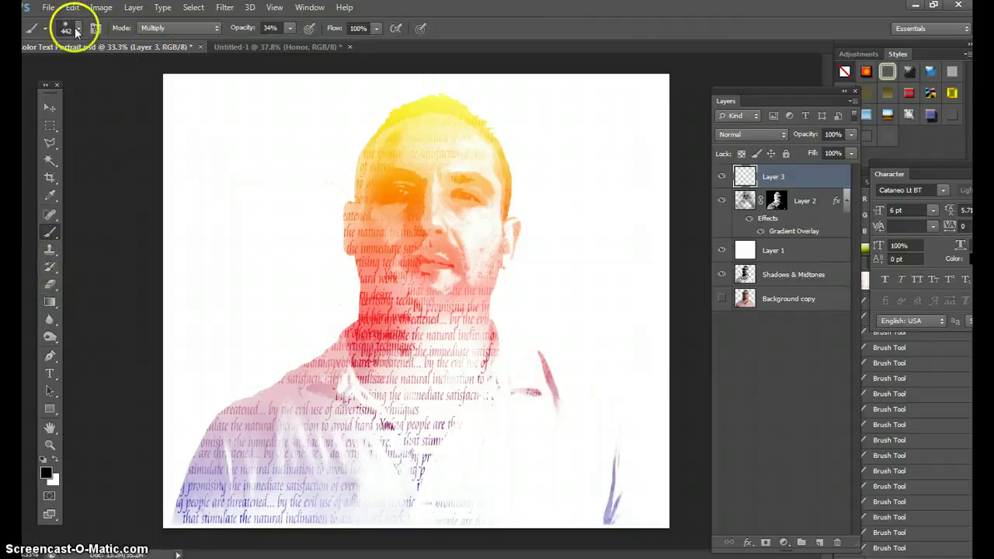
{"action": "left_click", "coordinate": [78, 29]}
{"action": "left_click_drag", "start_coordinate": [257, 178], "coordinate": [266, 207]}
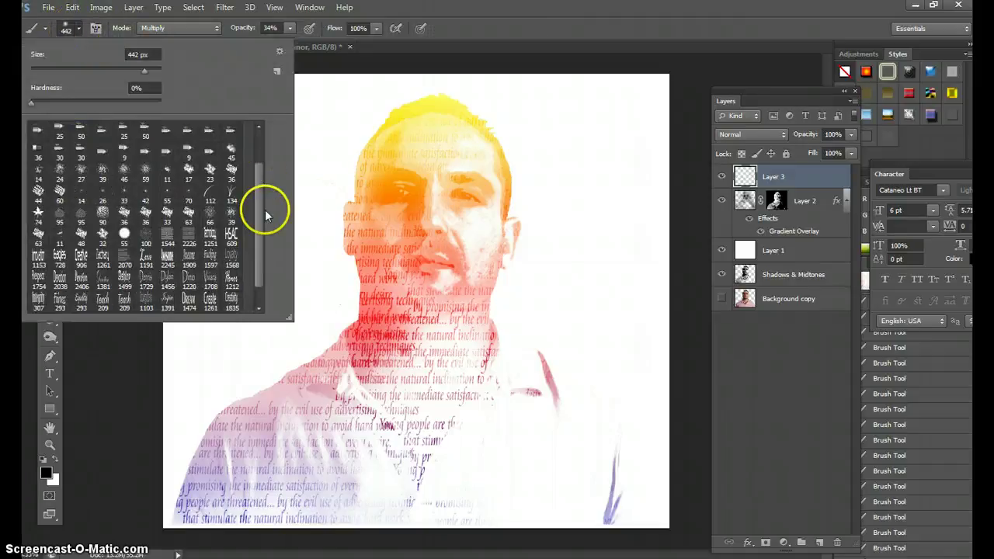
{"action": "left_click", "coordinate": [209, 301]}
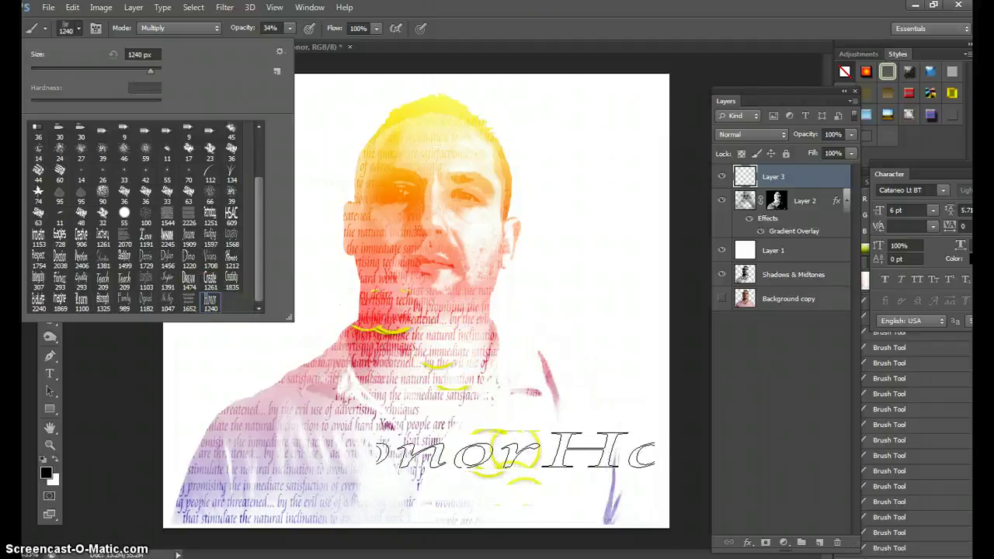
{"action": "left_click", "coordinate": [516, 453]}
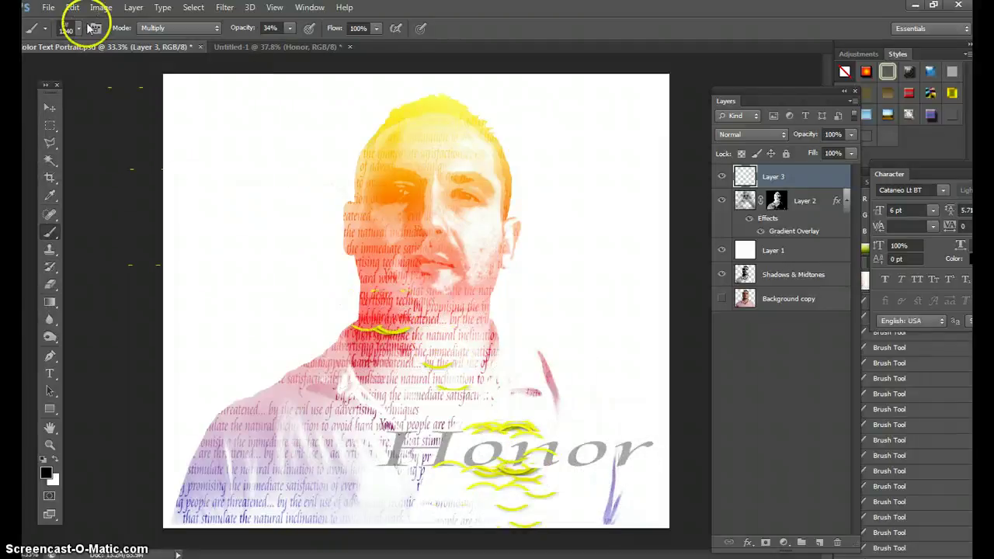
Step: Choose the 1474 px "Dream" word brush and stamp it once on Layer 3 across the chest, just above "Honor"
{"action": "left_click", "coordinate": [251, 47]}
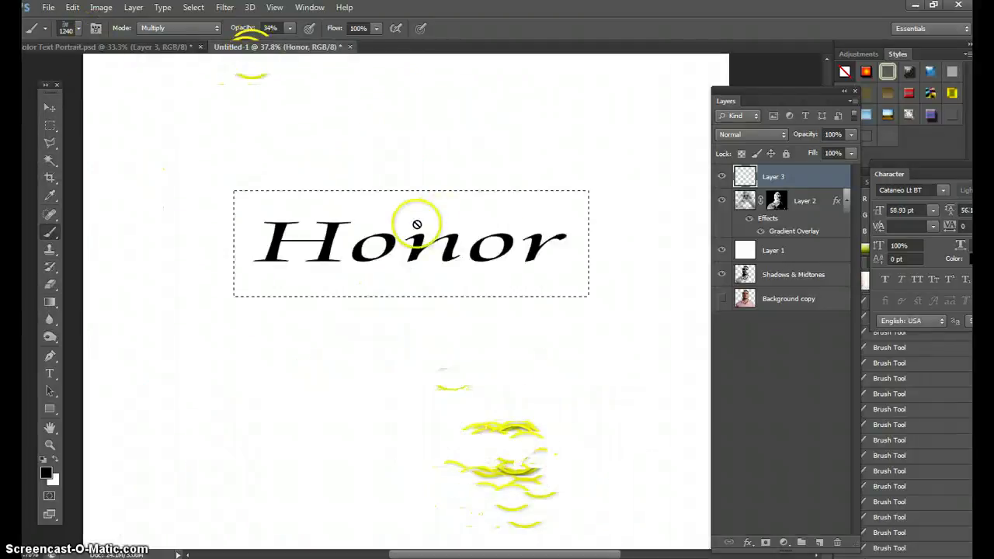
{"action": "left_click", "coordinate": [116, 46]}
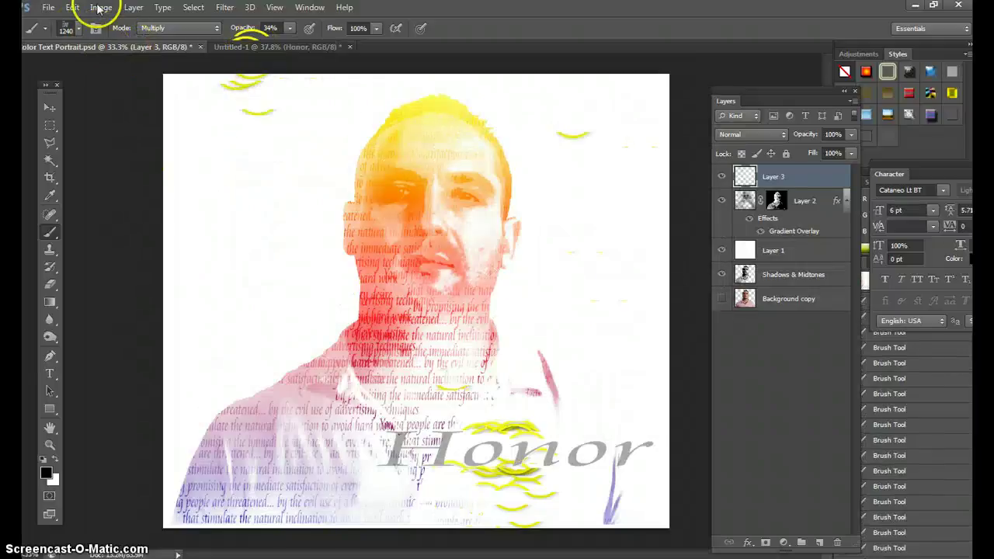
{"action": "left_click", "coordinate": [79, 32]}
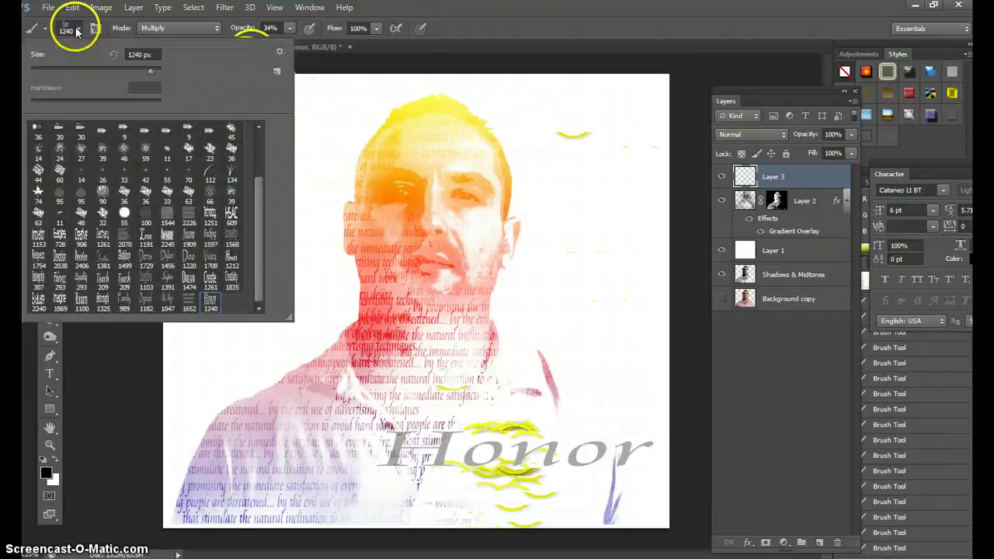
{"action": "left_click", "coordinate": [189, 280]}
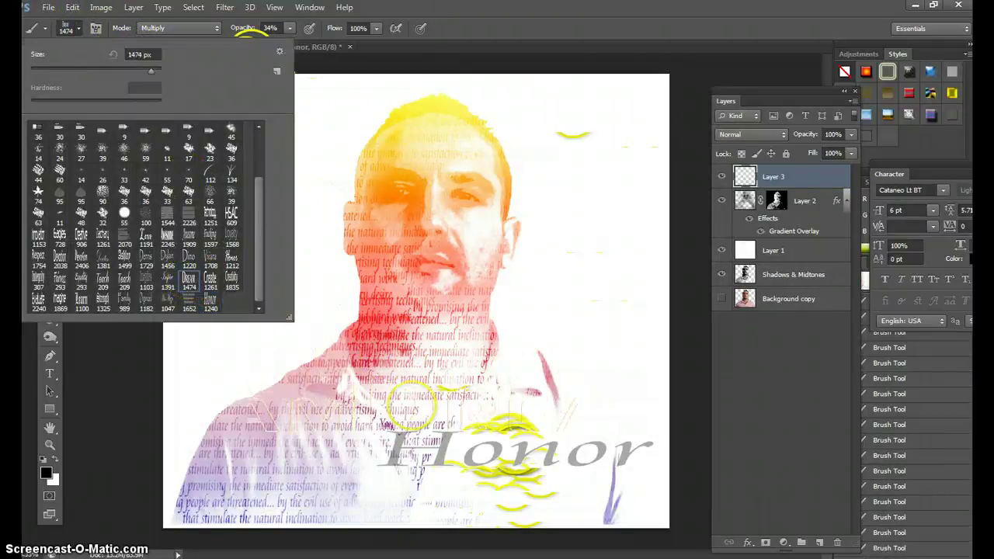
{"action": "left_click", "coordinate": [413, 406]}
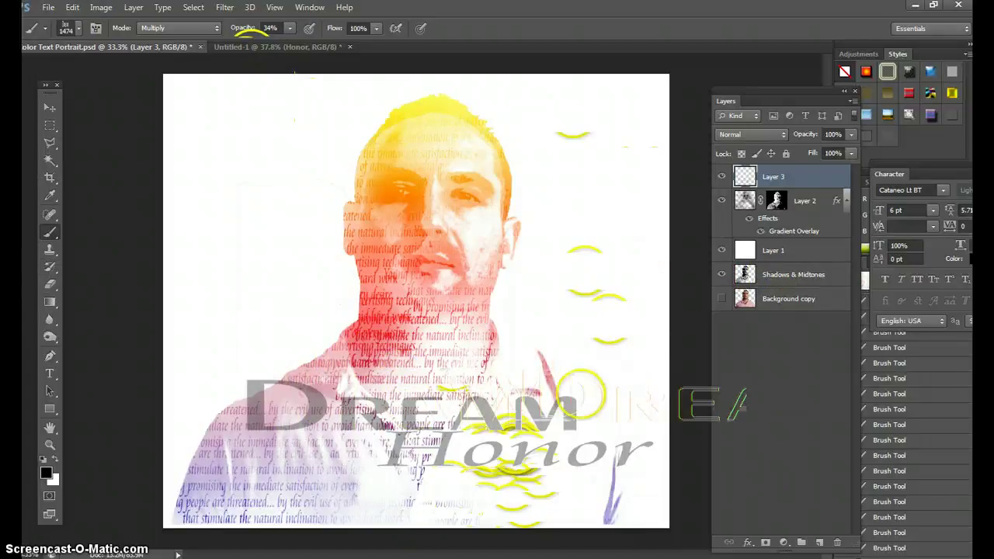
Step: Choose the "Love" word brush, set its size to 401 px and stamp it above the shoulder beside "Dream"
{"action": "left_click", "coordinate": [78, 29]}
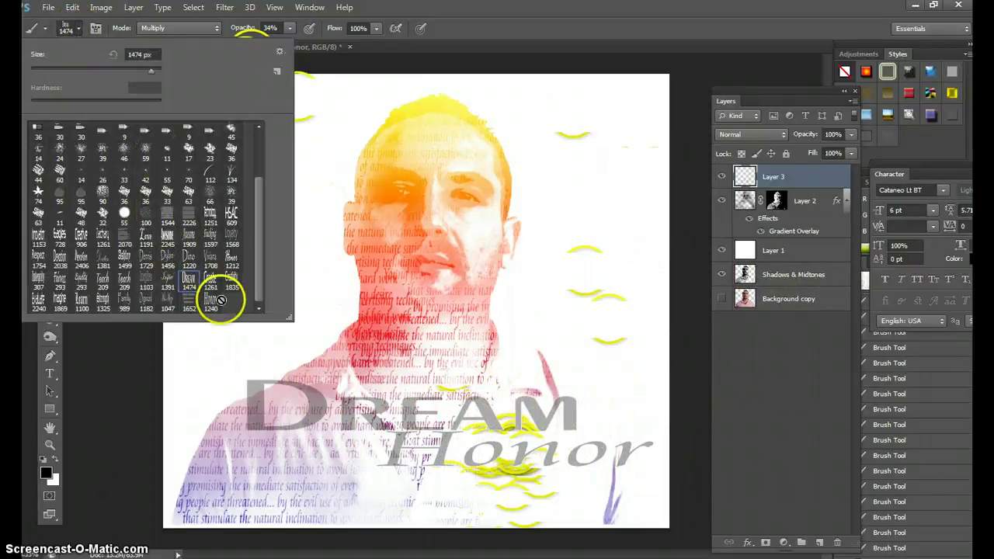
{"action": "left_click", "coordinate": [146, 238]}
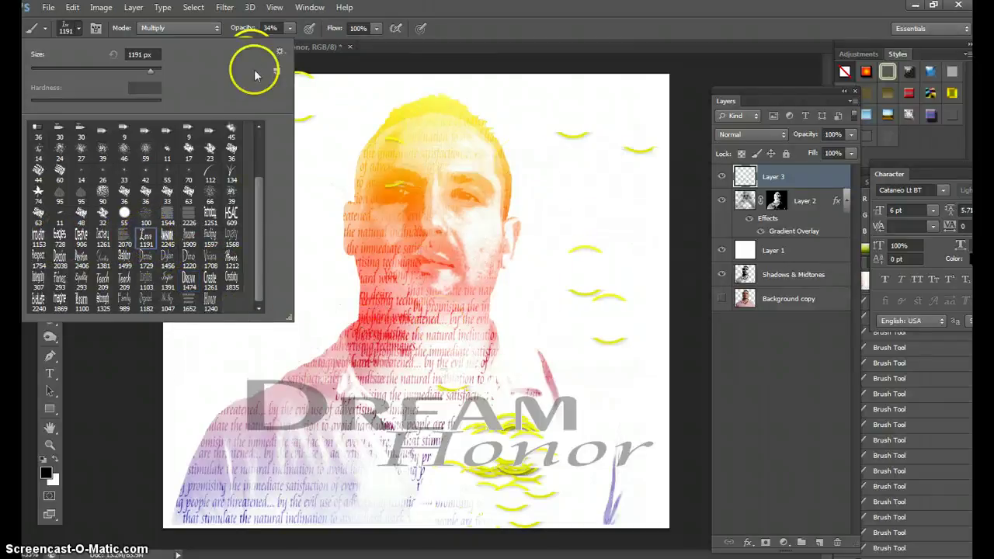
{"action": "mouse_move", "coordinate": [353, 177]}
{"action": "left_mouse_down"}
{"action": "mouse_move", "coordinate": [365, 214]}
{"action": "mouse_move", "coordinate": [353, 288]}
{"action": "mouse_move", "coordinate": [301, 362]}
{"action": "left_mouse_up"}
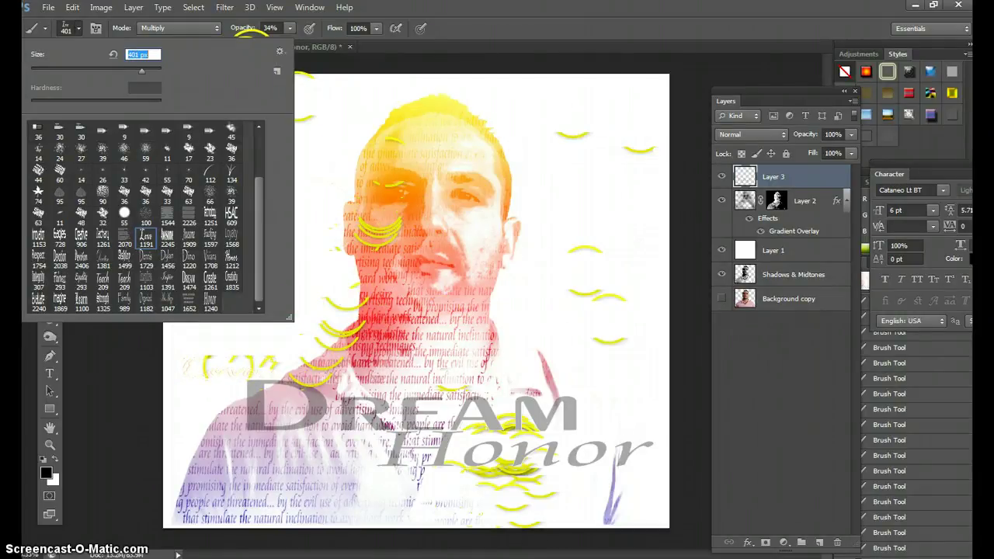
{"action": "left_click", "coordinate": [225, 365]}
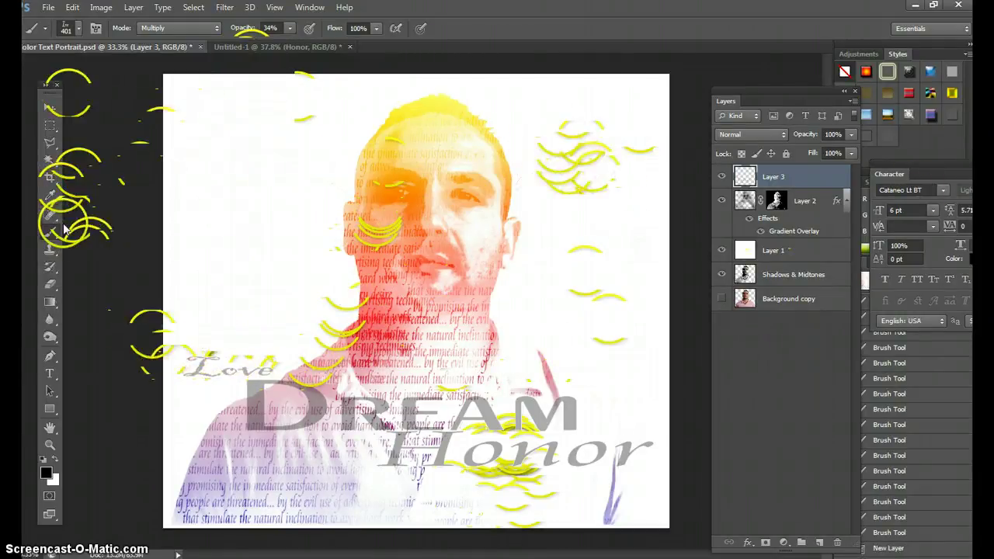
Step: Choose the "Integrity" word brush, set its size to 825 px and stamp it in the upper right of the canvas, overlapping the head
{"action": "left_click", "coordinate": [80, 28]}
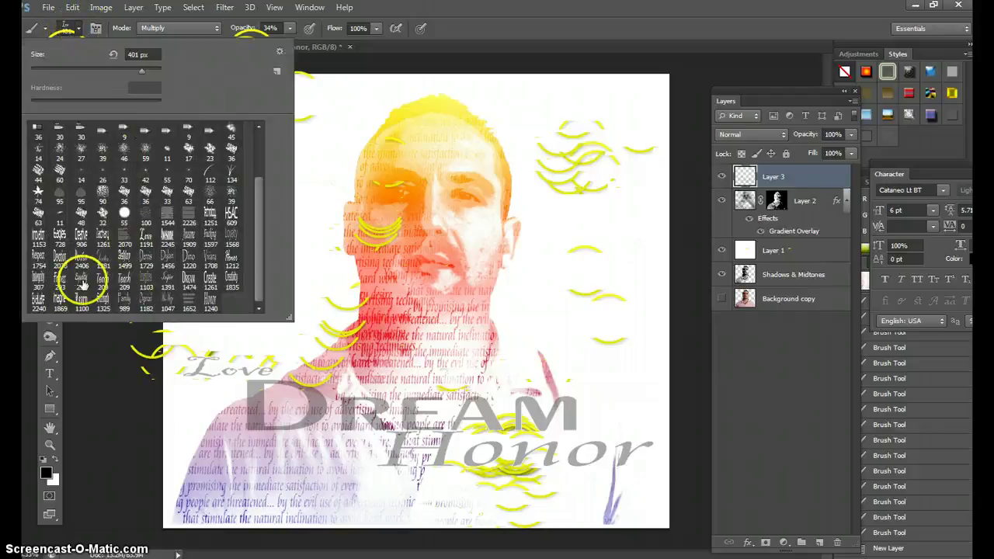
{"action": "left_click", "coordinate": [38, 280]}
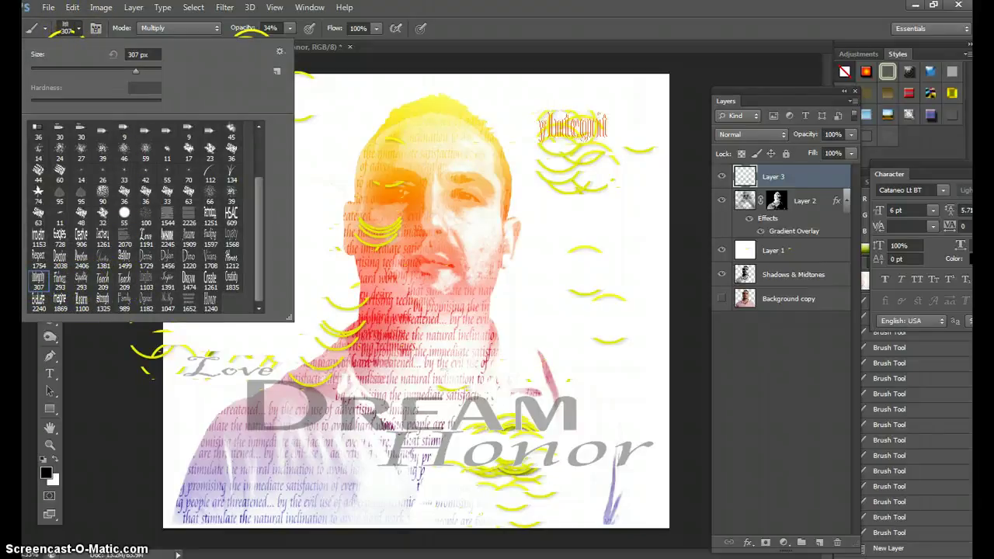
{"action": "left_click_drag", "start_coordinate": [142, 73], "coordinate": [146, 93]}
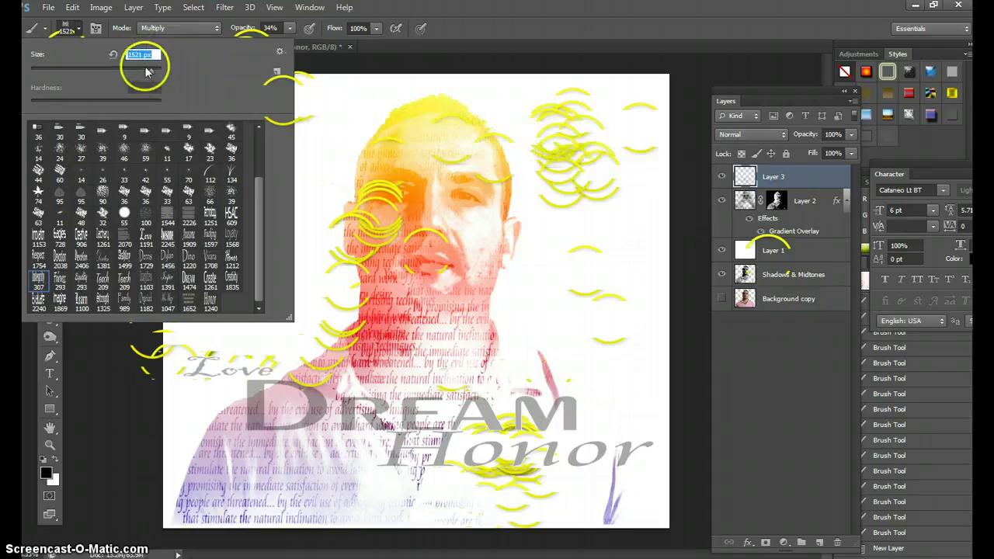
{"action": "left_click_drag", "start_coordinate": [146, 72], "coordinate": [151, 74]}
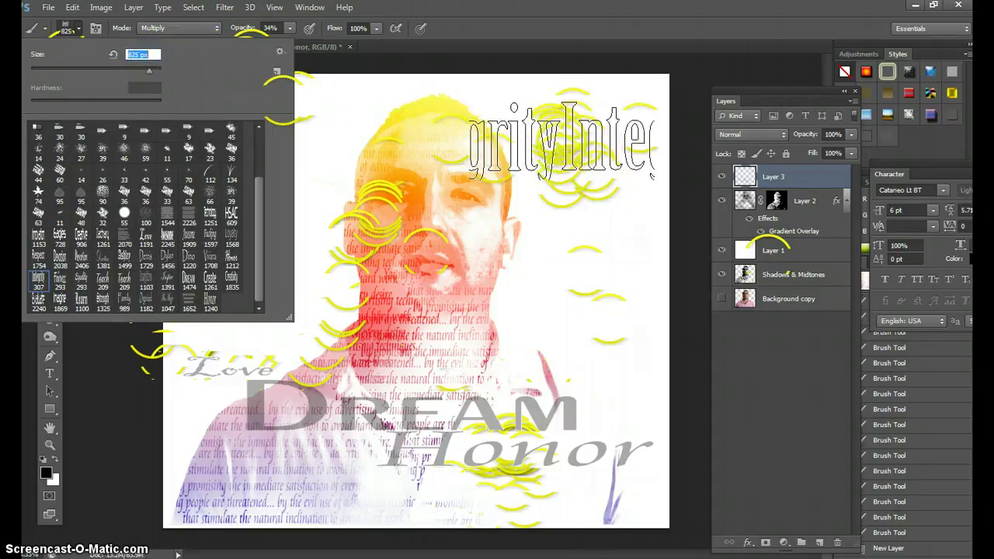
{"action": "left_click", "coordinate": [571, 121]}
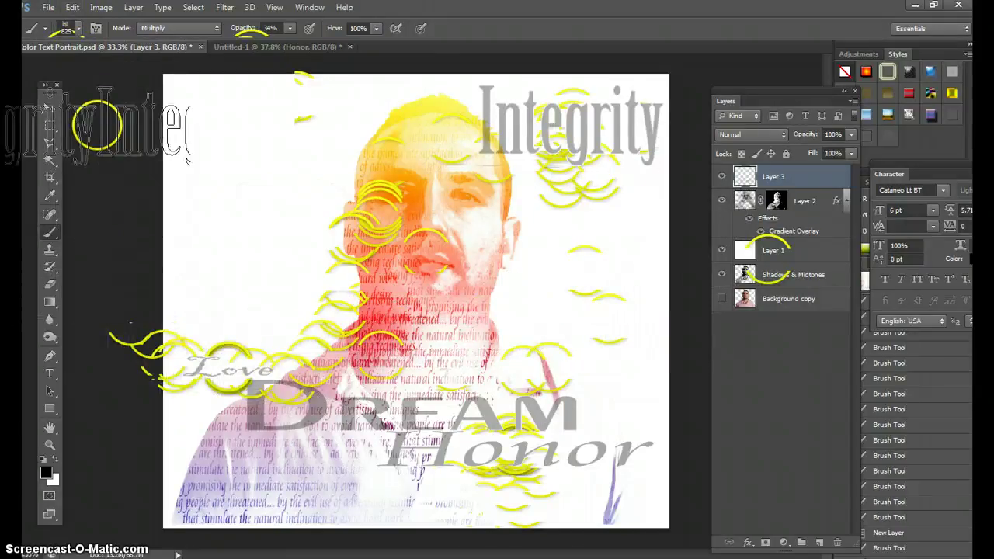
Step: Choose the "Strength" word brush and set its size to 975 px
{"action": "left_click", "coordinate": [78, 29]}
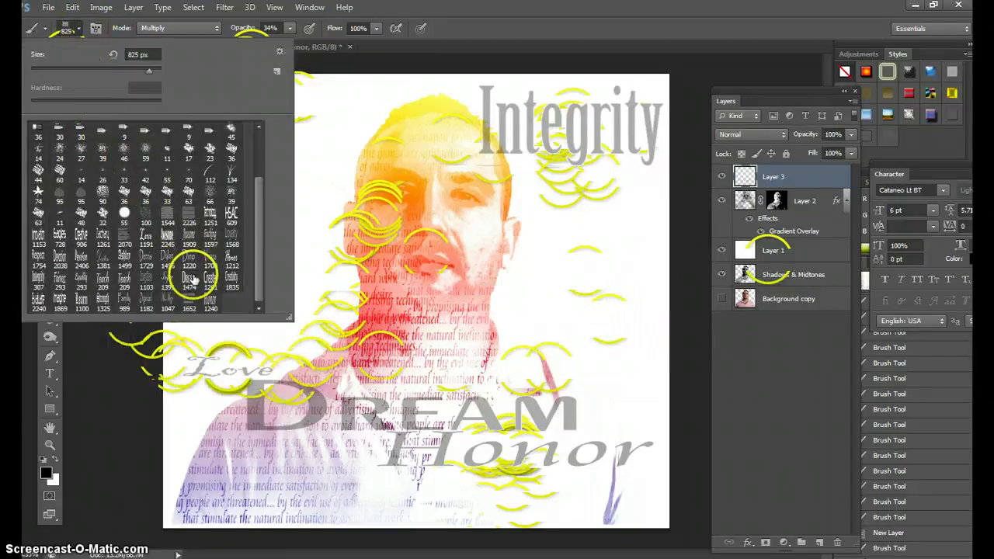
{"action": "left_click", "coordinate": [103, 309]}
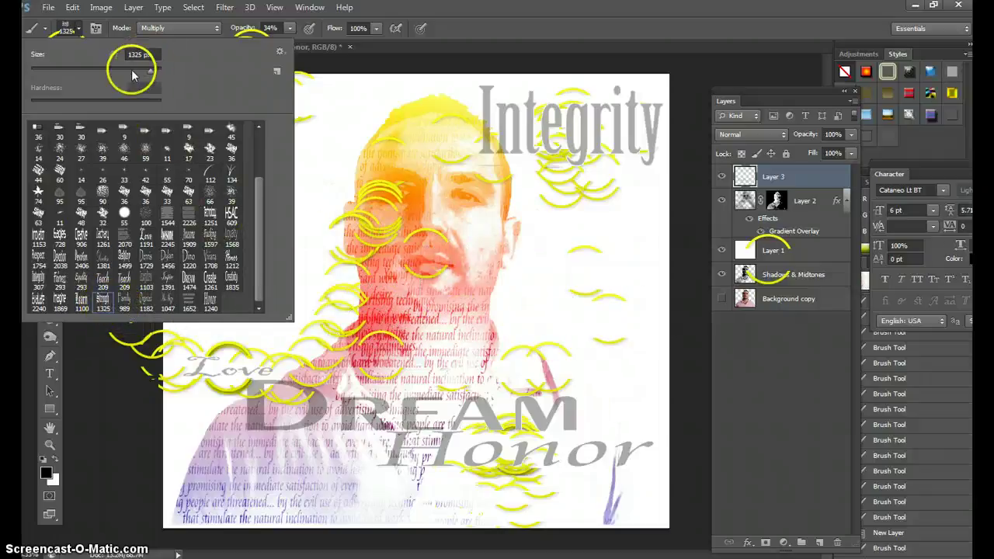
{"action": "left_click", "coordinate": [143, 55]}
{"action": "type", "text": "349"}
{"action": "key", "text": "Return"}
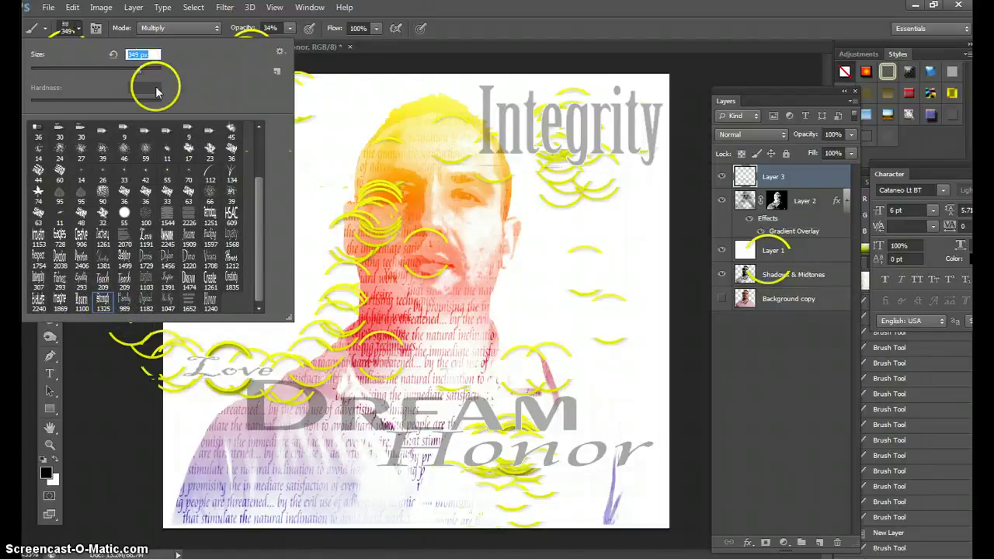
{"action": "mouse_move", "coordinate": [145, 72]}
{"action": "left_mouse_down"}
{"action": "mouse_move", "coordinate": [156, 74]}
{"action": "mouse_move", "coordinate": [89, 59]}
{"action": "left_mouse_up"}
{"action": "type", "text": "9"}
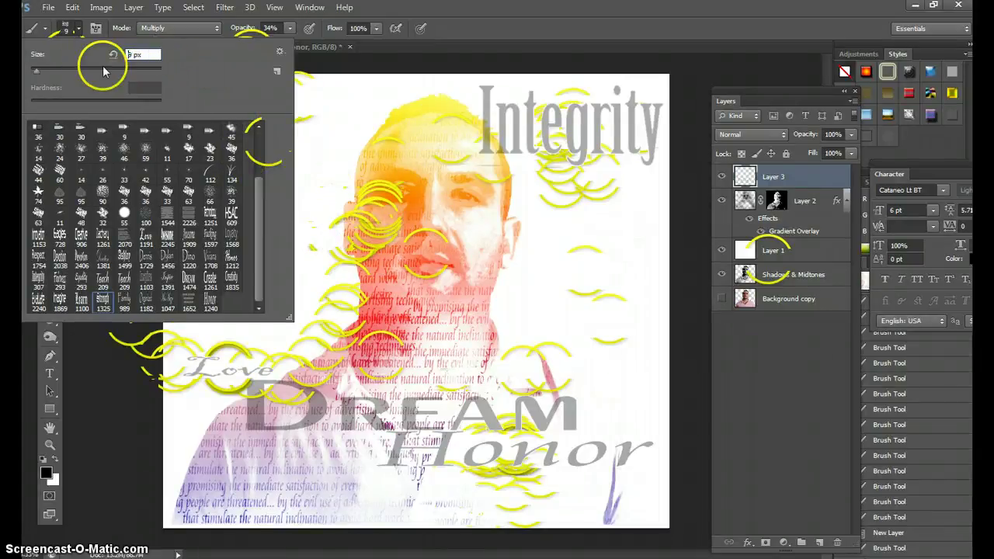
{"action": "type", "text": "75"}
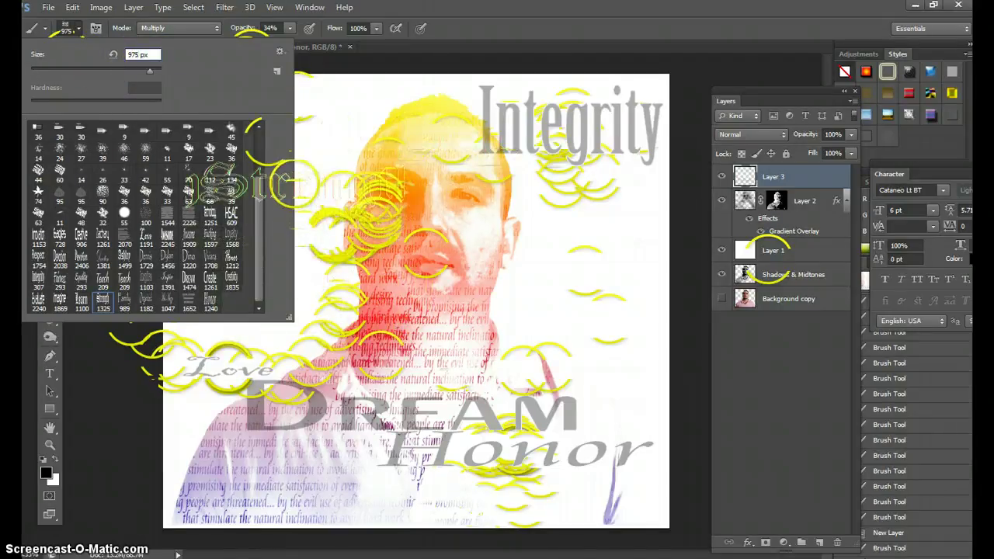
{"action": "key", "text": "Return"}
Step: Stamp "Strength" above "Love", overlapping the jaw, and undo the trial stamps beside the eyes and below "Honor"
{"action": "left_click", "coordinate": [302, 177]}
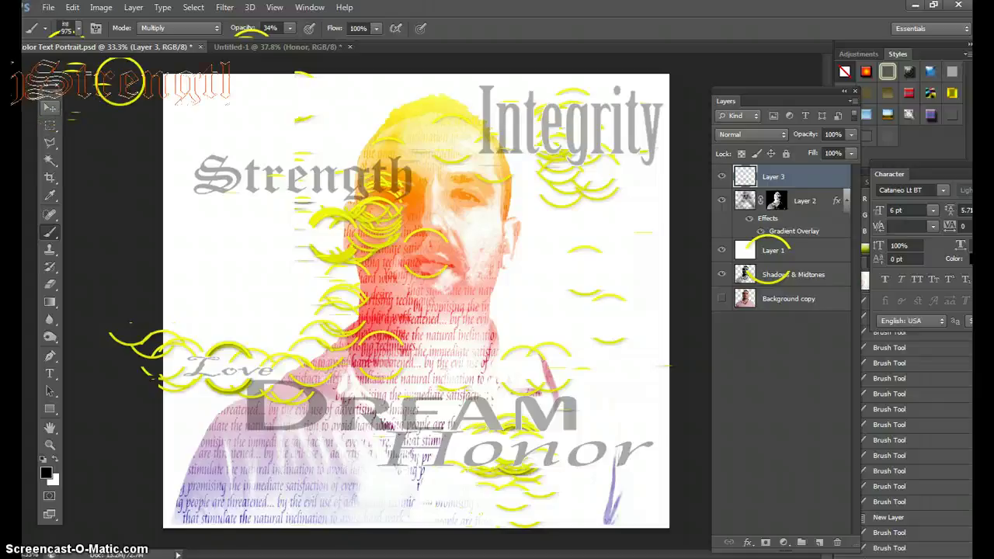
{"action": "key", "text": "ctrl+z"}
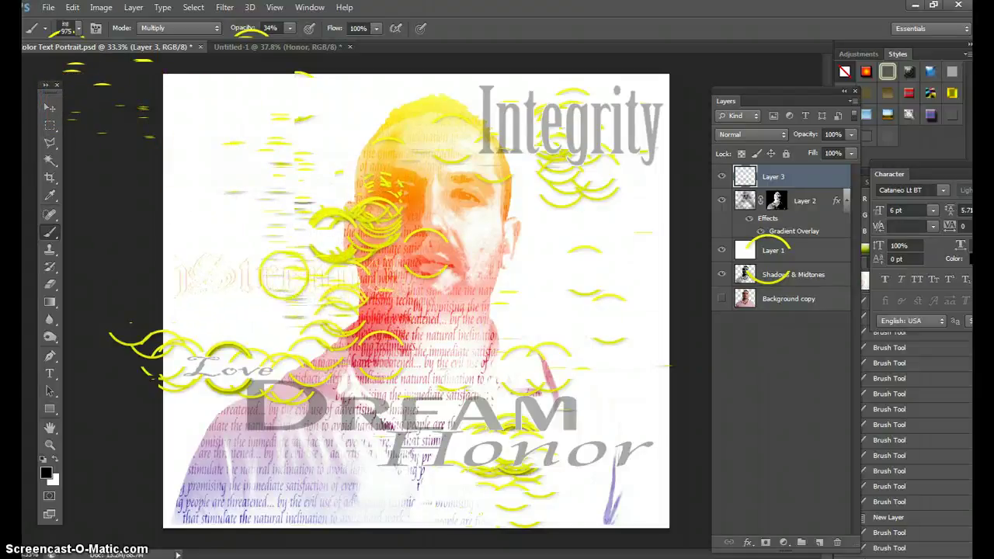
{"action": "left_click", "coordinate": [284, 275]}
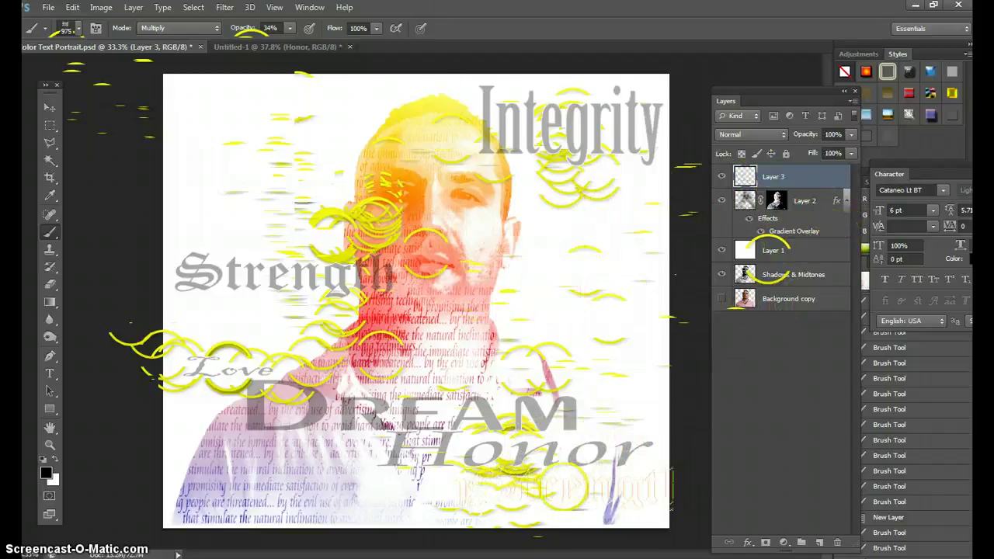
{"action": "left_click", "coordinate": [565, 487]}
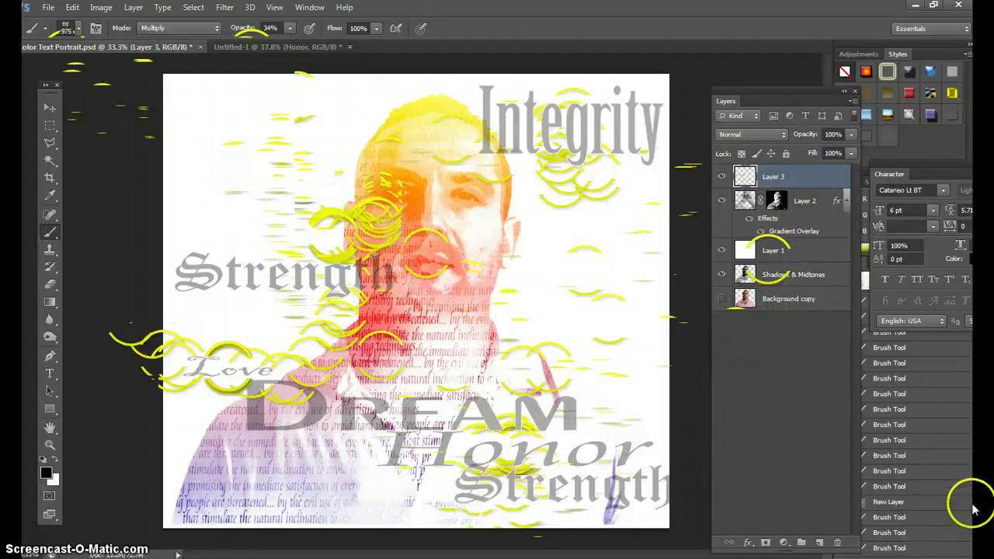
{"action": "key", "text": "ctrl+z"}
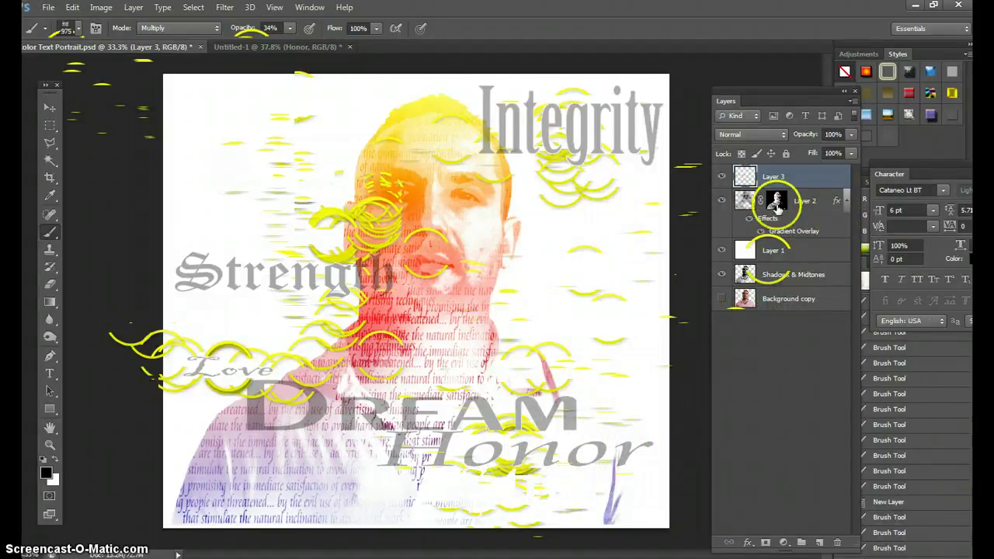
Step: Copy the Gradient Overlay layer style from Layer 2 and paste it onto the word stamps on Layer 3
{"action": "left_click", "coordinate": [837, 207]}
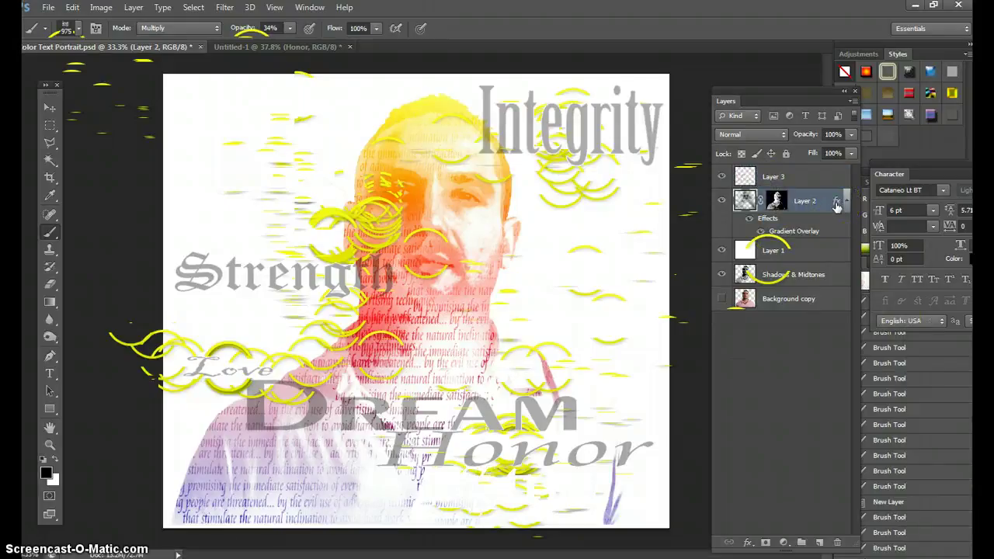
{"action": "right_click", "coordinate": [837, 205]}
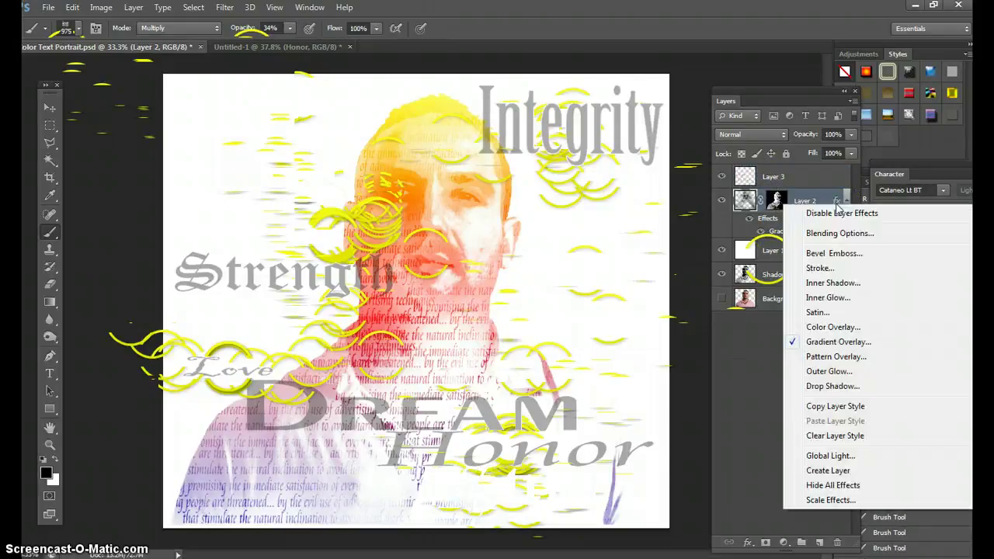
{"action": "left_click", "coordinate": [773, 426]}
{"action": "right_click", "coordinate": [809, 224]}
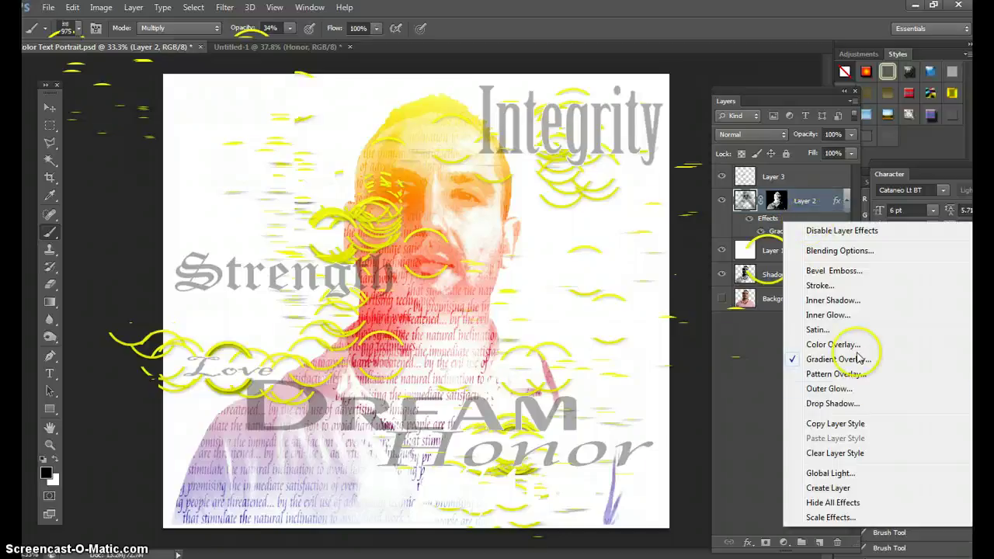
{"action": "left_click", "coordinate": [850, 424]}
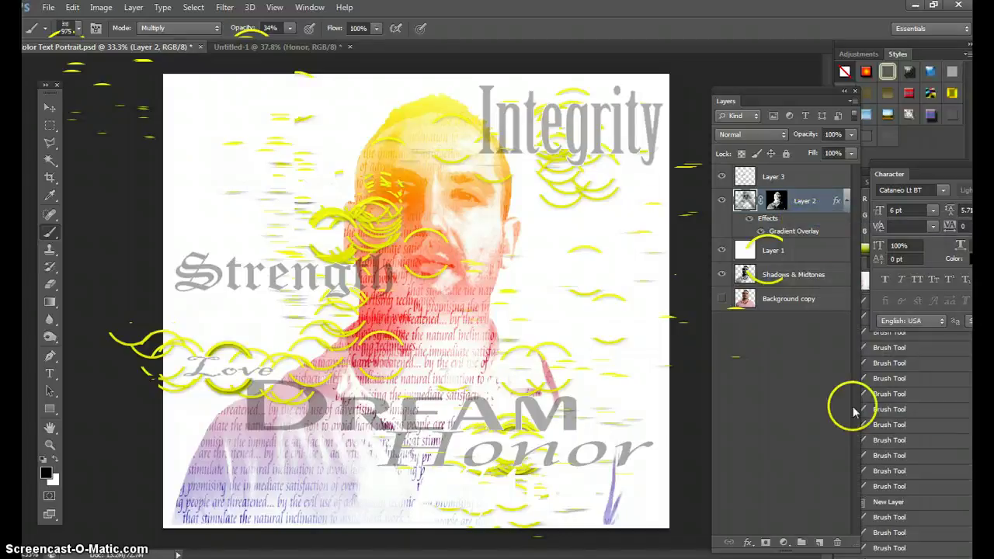
{"action": "left_click", "coordinate": [797, 179]}
{"action": "right_click", "coordinate": [796, 176]}
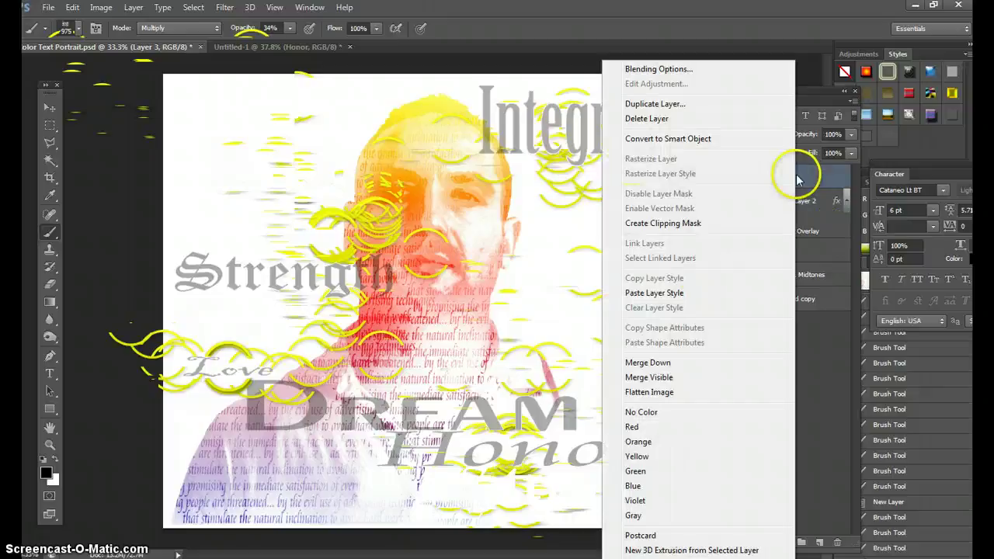
{"action": "left_click", "coordinate": [654, 293]}
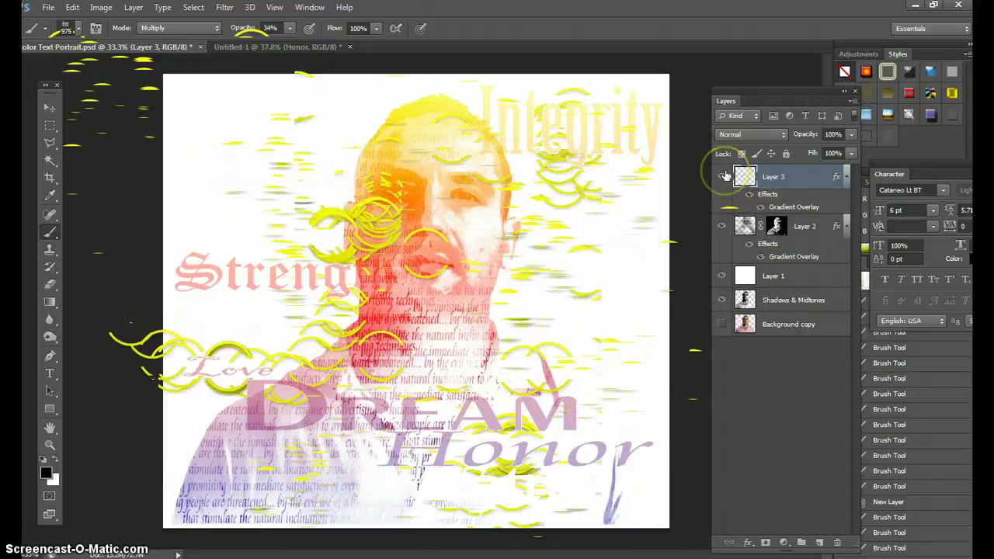
Step: Hide the upper layers and show Background copy to view the original photo, and turn the upper layers back on
{"action": "left_click_drag", "start_coordinate": [726, 175], "coordinate": [721, 299]}
{"action": "left_click", "coordinate": [723, 326]}
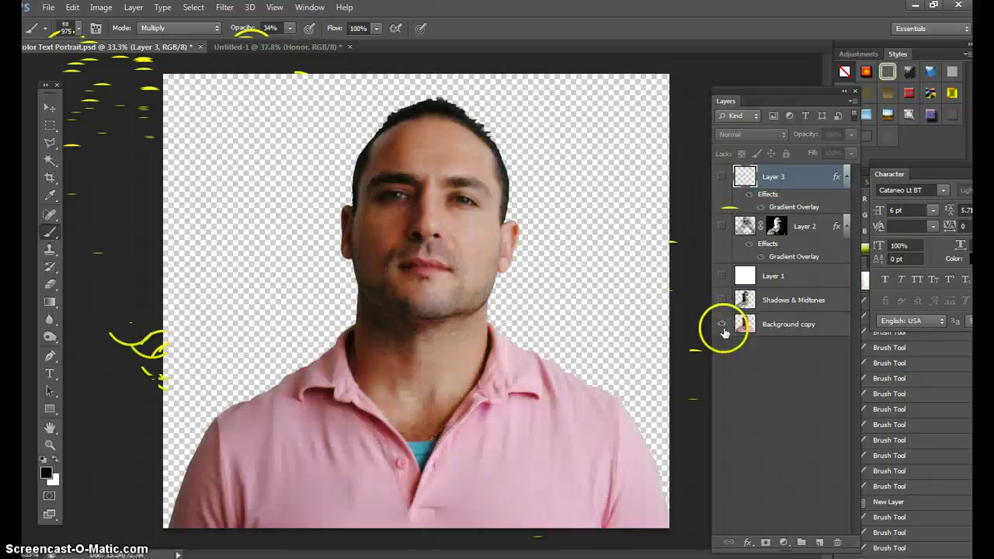
{"action": "left_click_drag", "start_coordinate": [723, 302], "coordinate": [721, 177]}
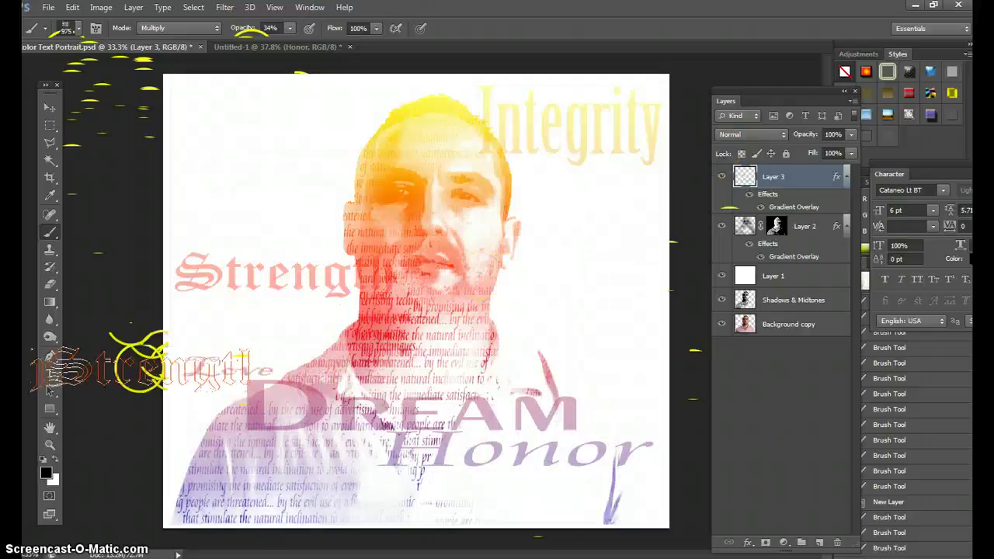
{"action": "left_click_drag", "start_coordinate": [293, 506], "coordinate": [266, 533]}
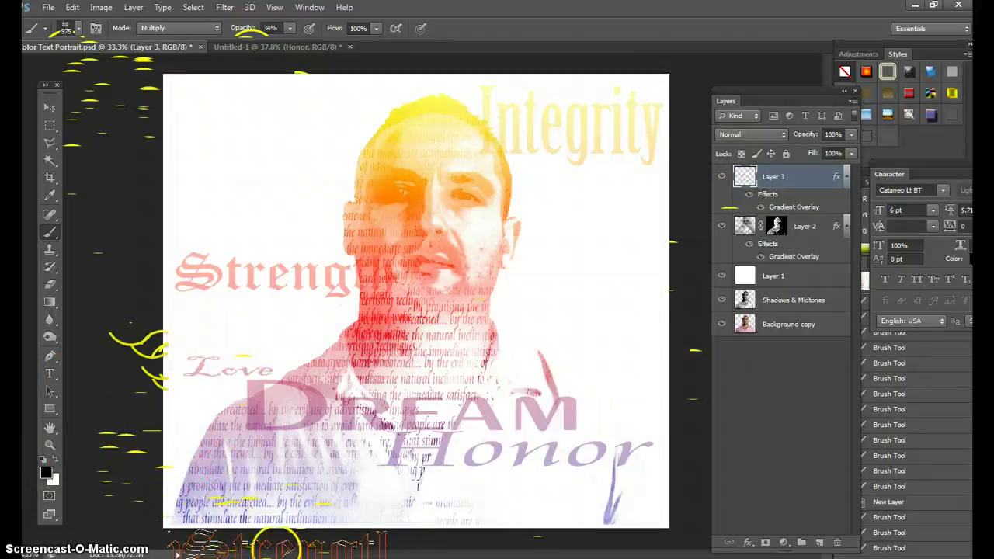